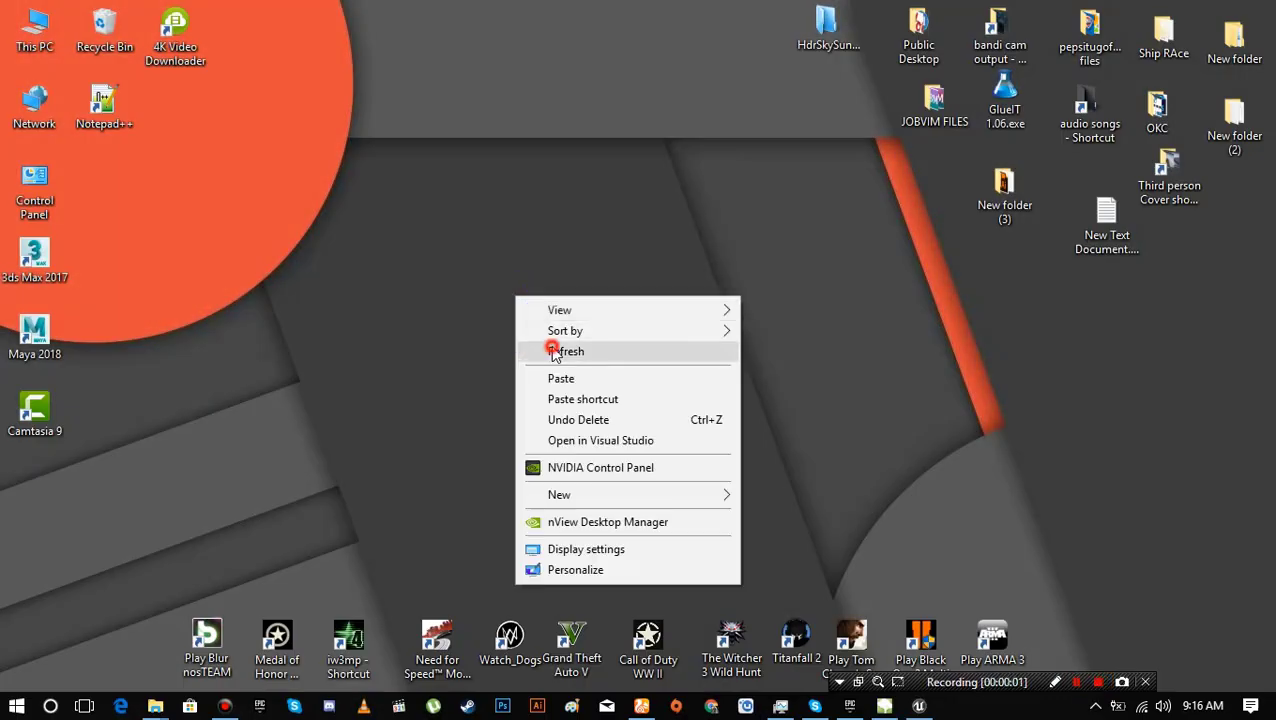
- Switch to SpeedTree Modeler and open the sample tree Broadleaf_Desktop.spm
left_click(556, 352)
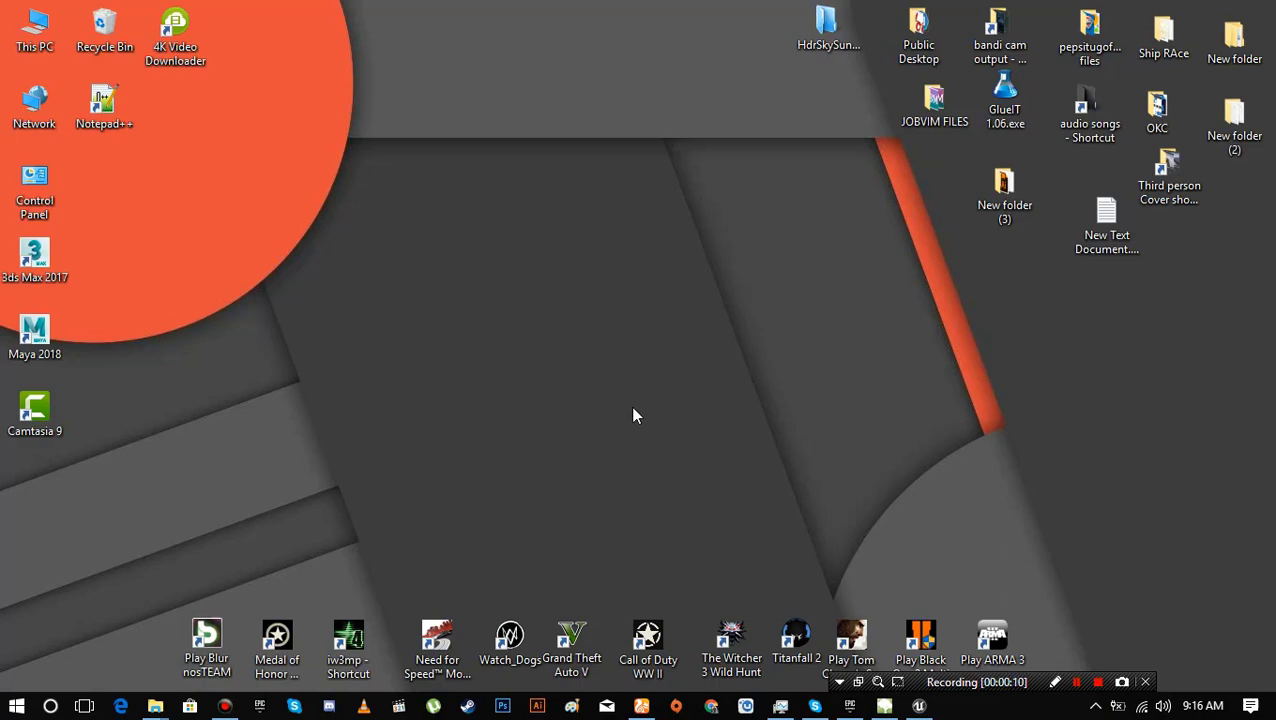
left_click(884, 706)
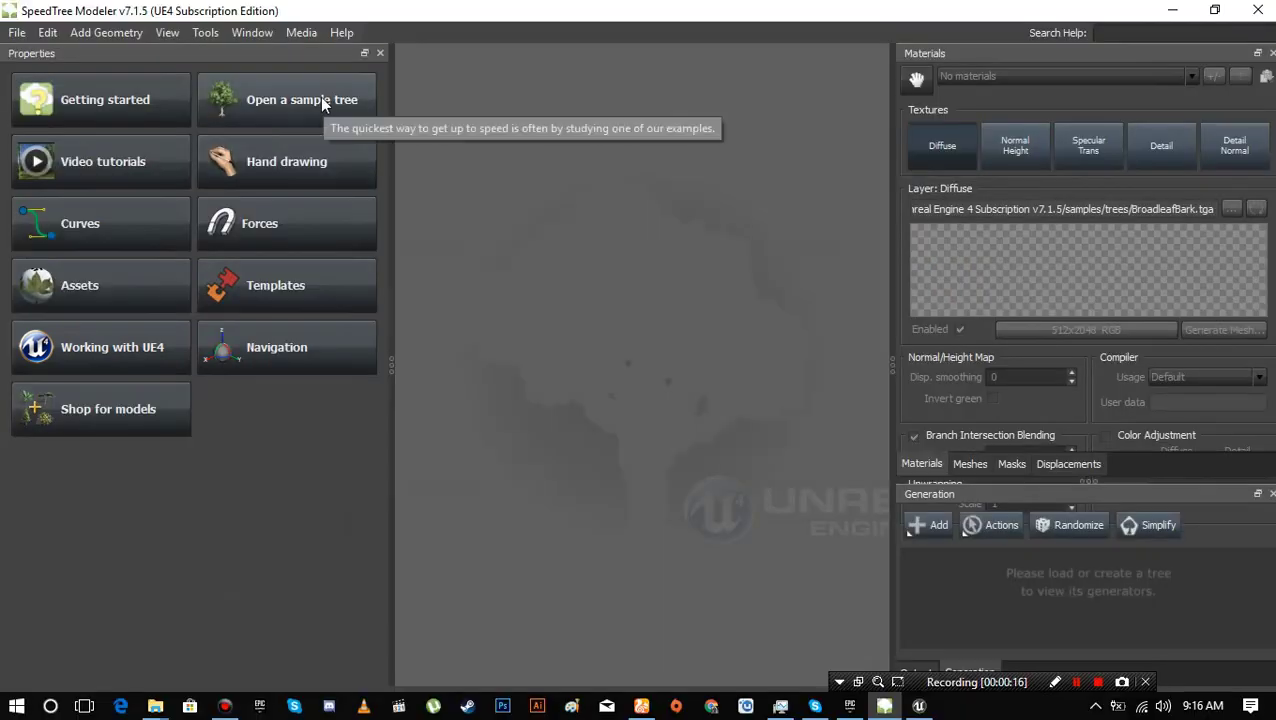
left_click(322, 102)
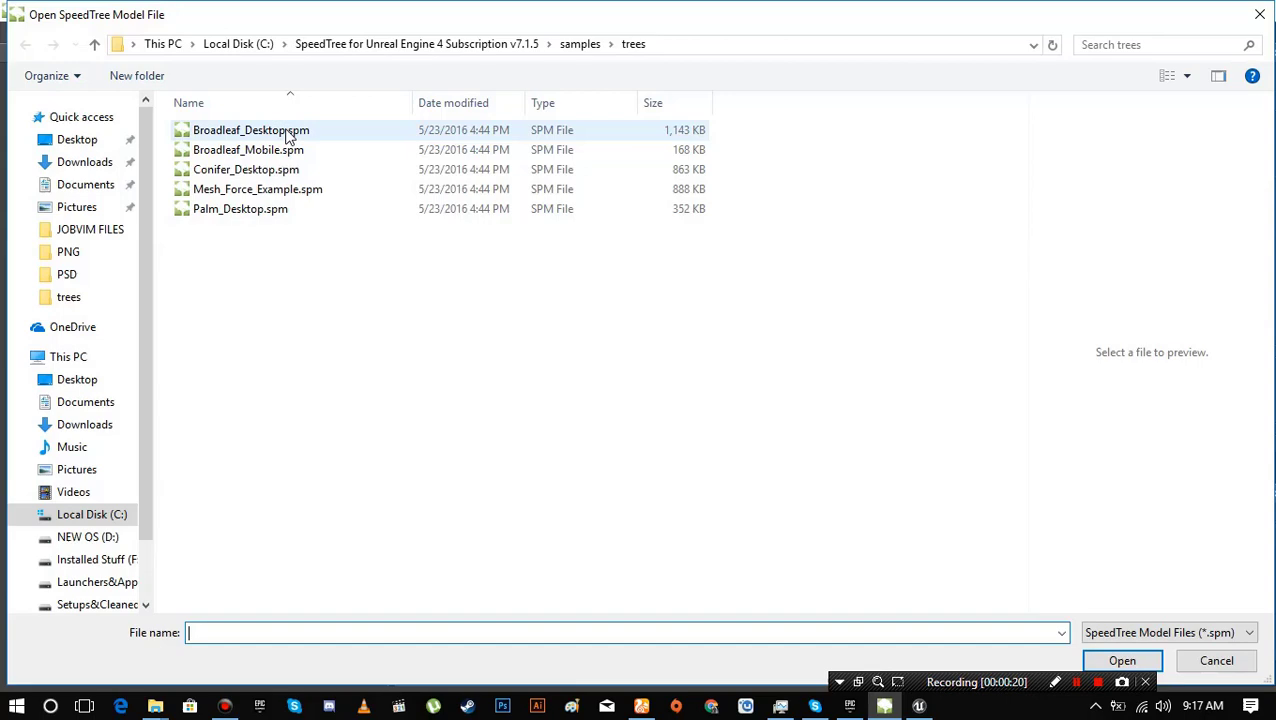
left_click(287, 131)
left_click(1118, 662)
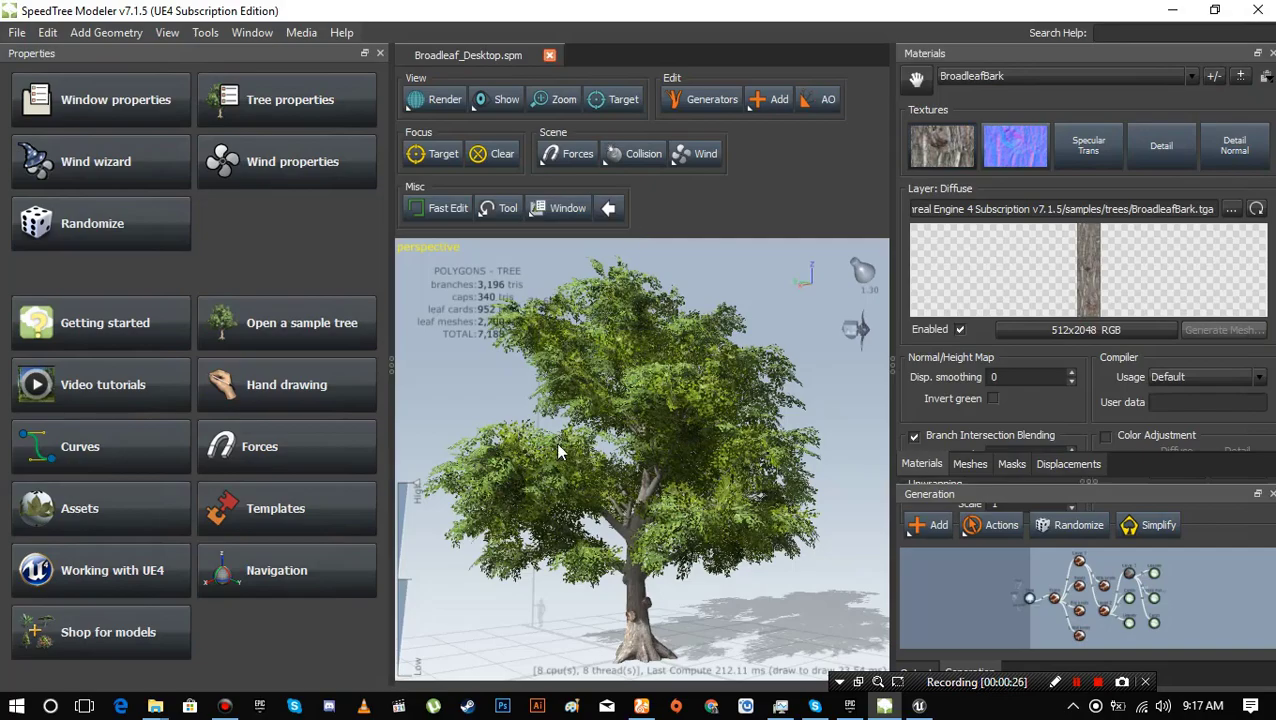
- Inspect the broadleaf tree's foliage and trunk from several angles and distances
left_click_drag(618, 450, 697, 503)
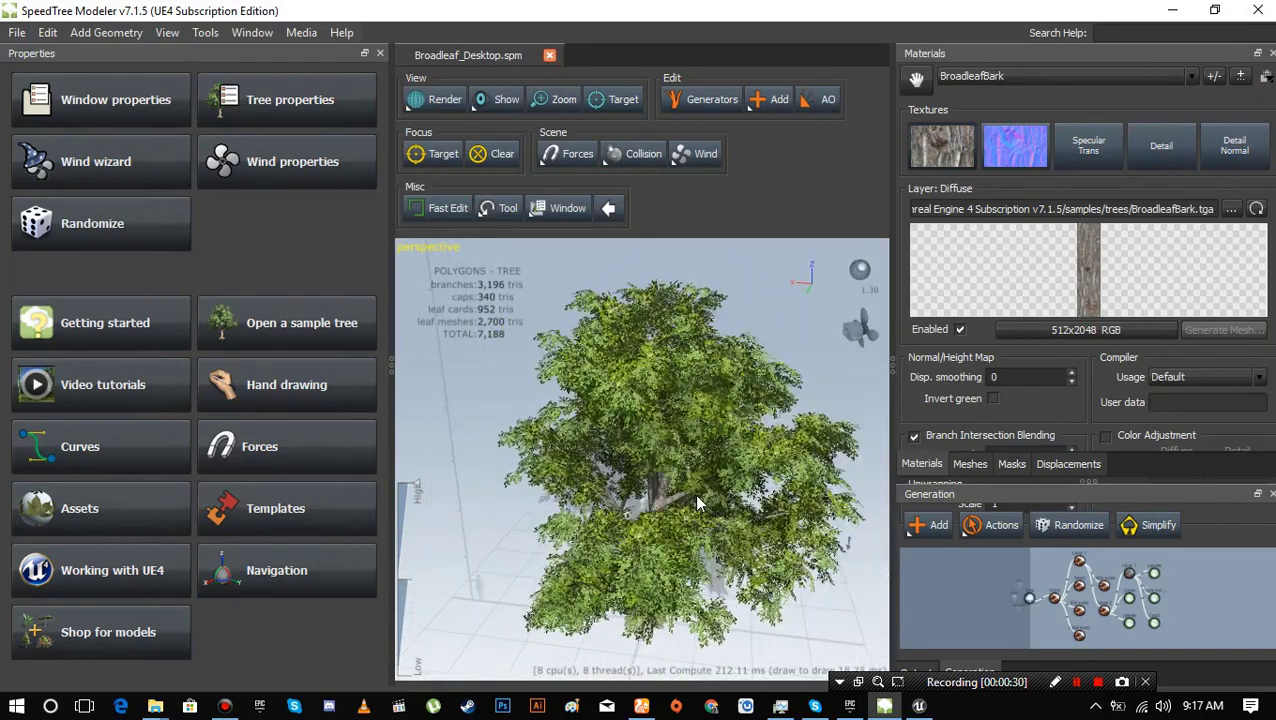
key("w")
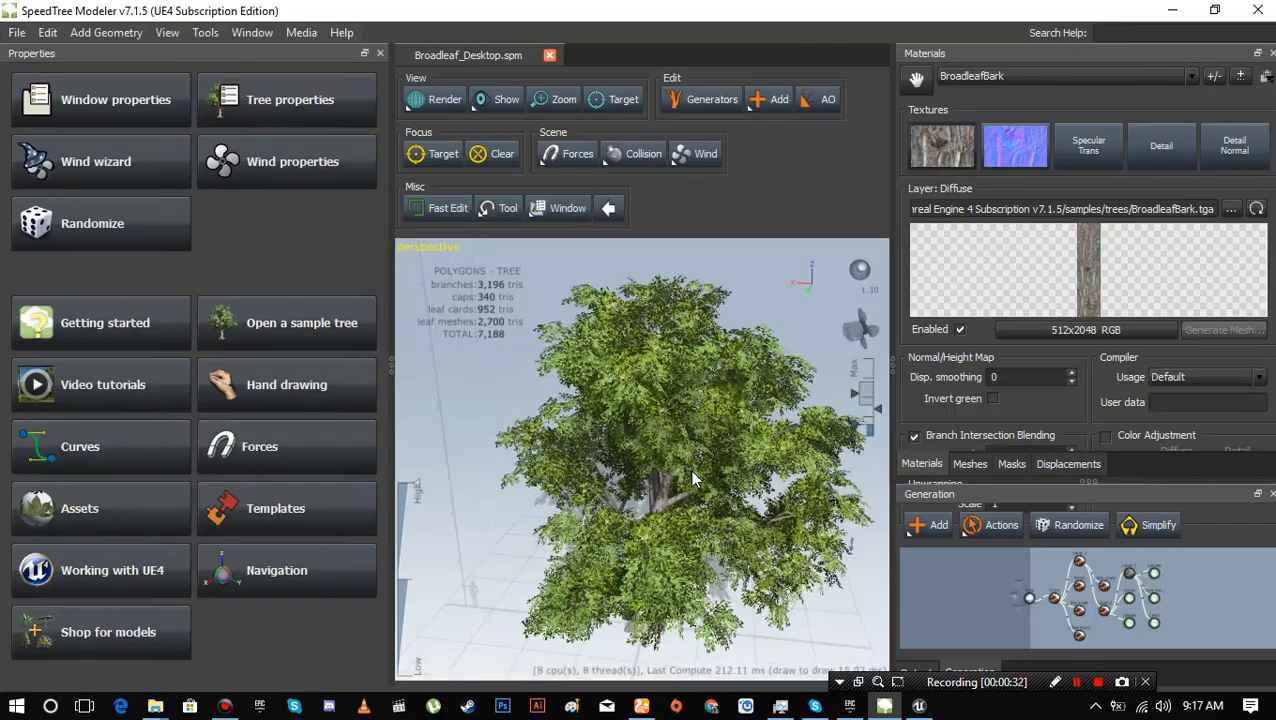
scroll(690, 470, "up", 5)
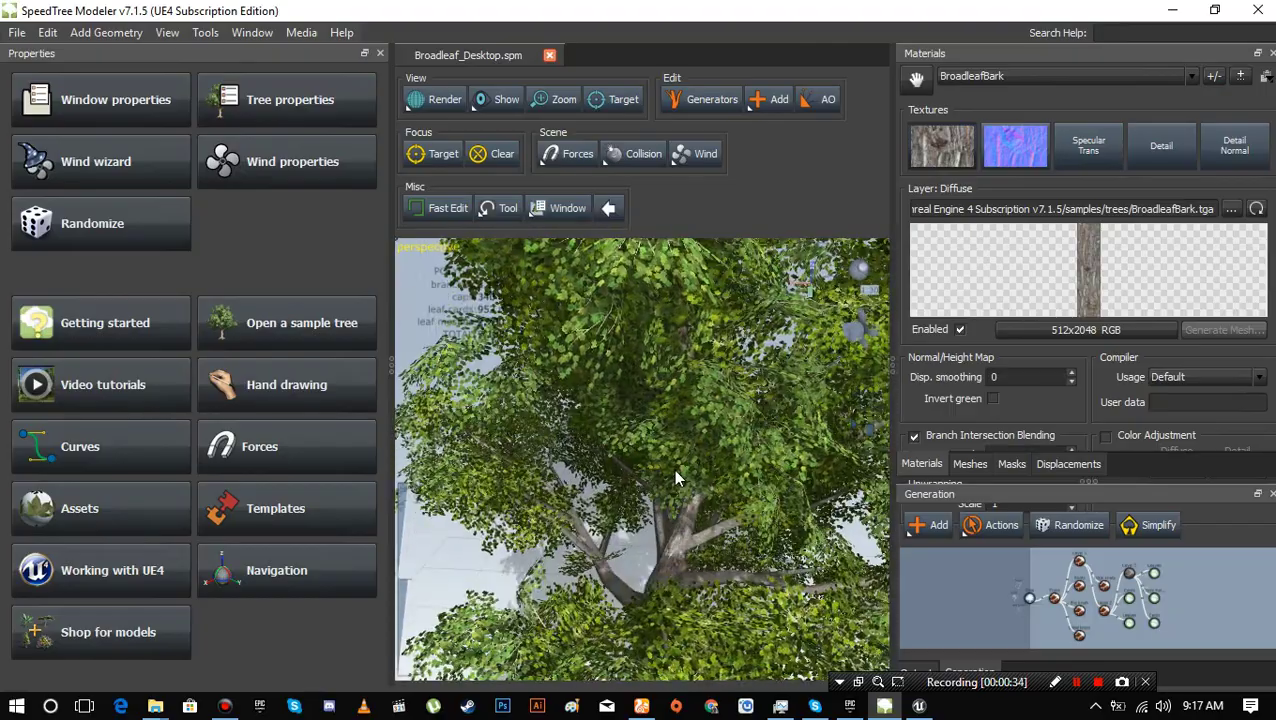
scroll(673, 469, "down", 5)
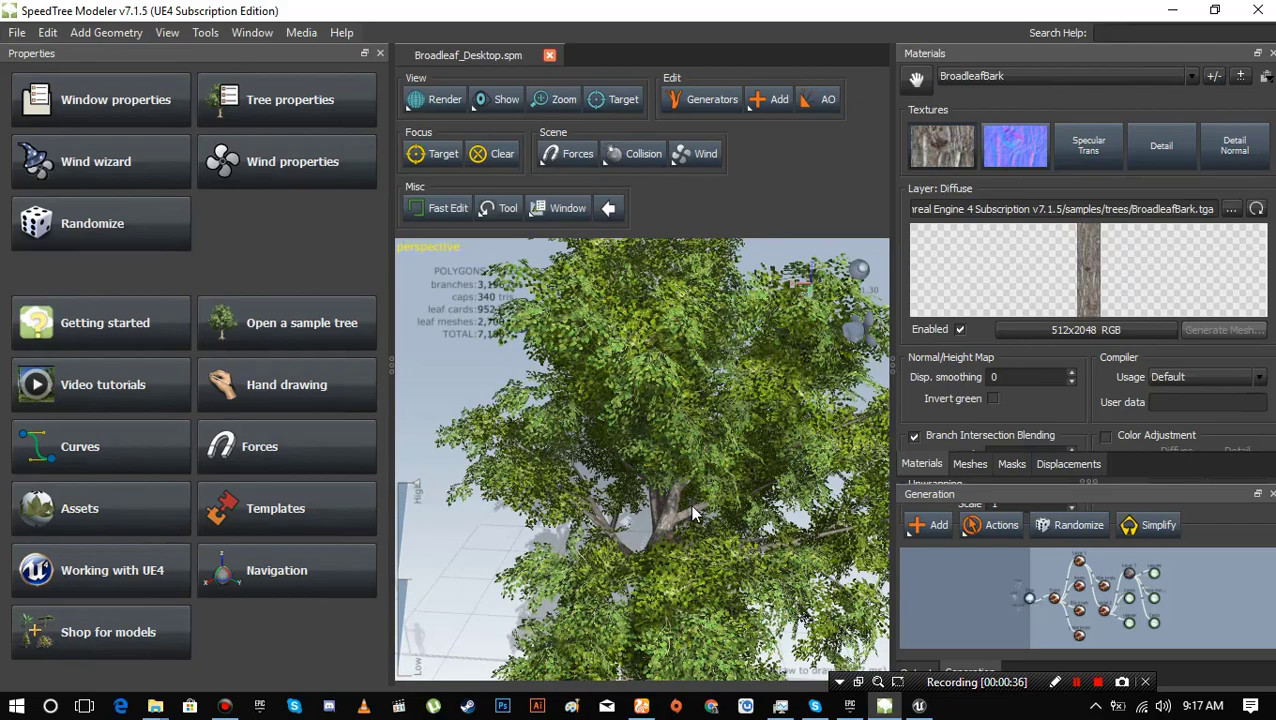
left_click_drag(690, 504, 590, 505)
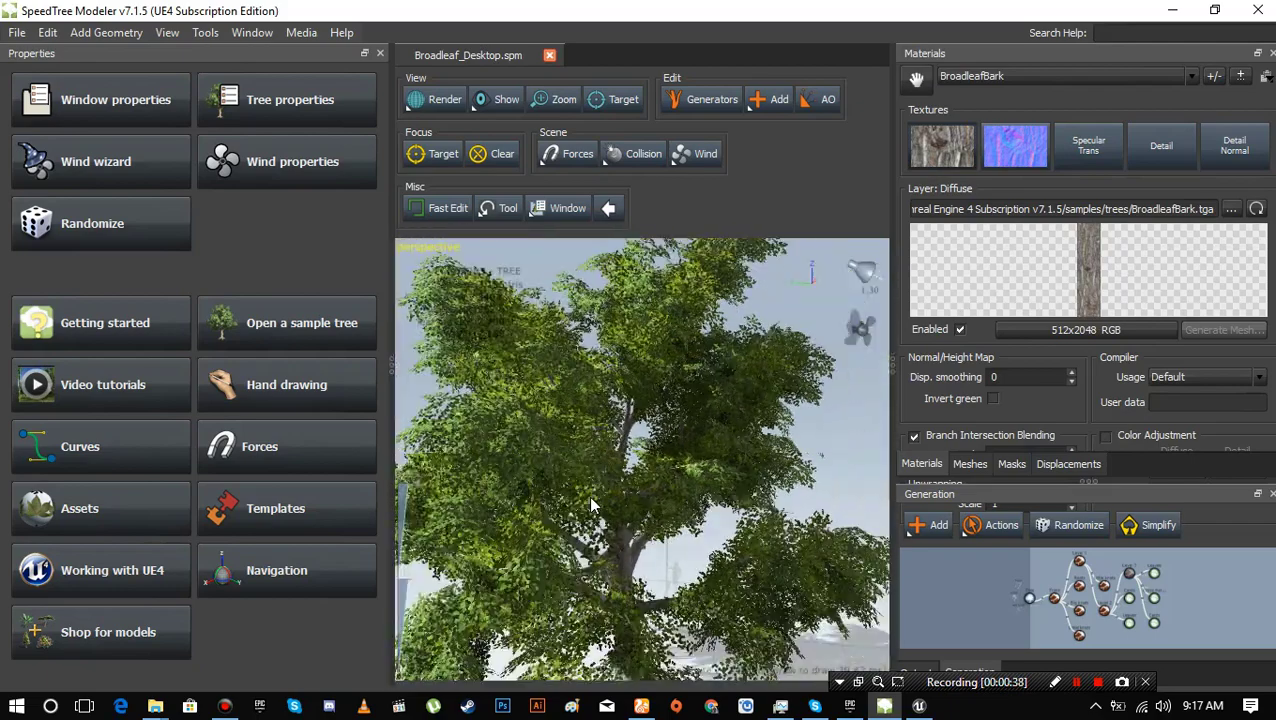
scroll(590, 505, "down", 5)
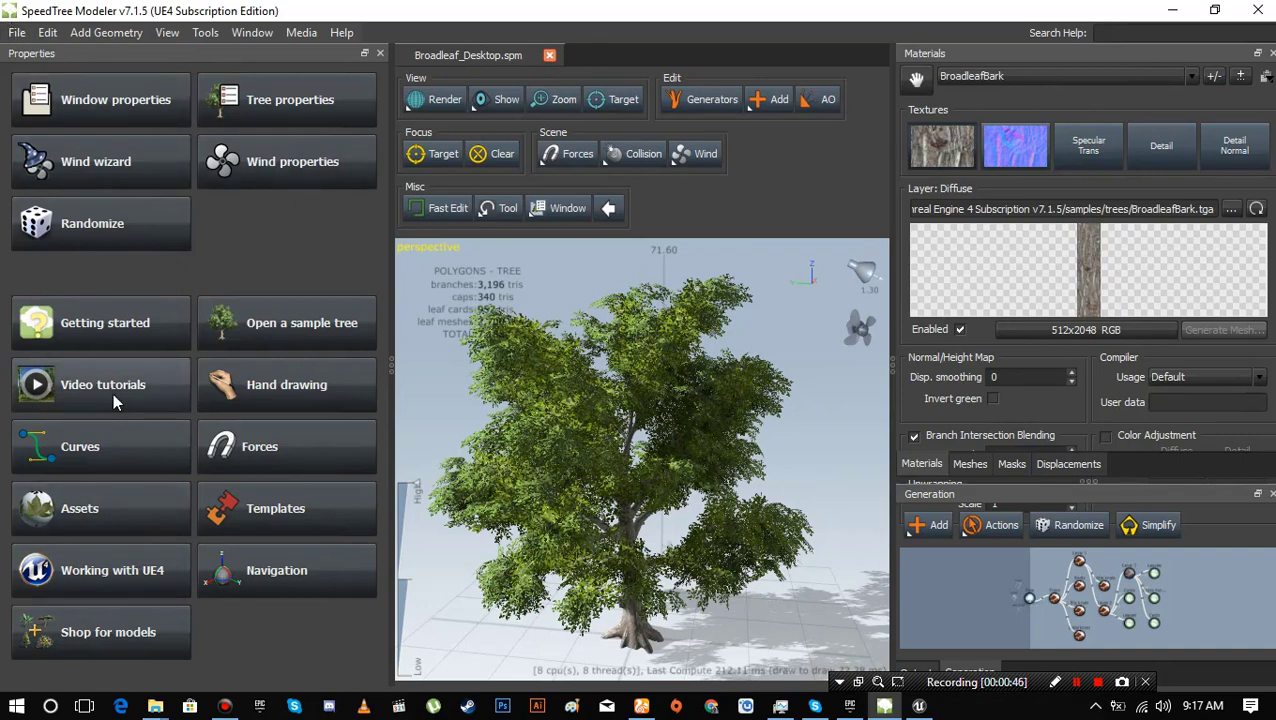
- Start saving the tree under a new location and create a Desktop folder named Speedtree modes
left_click(15, 33)
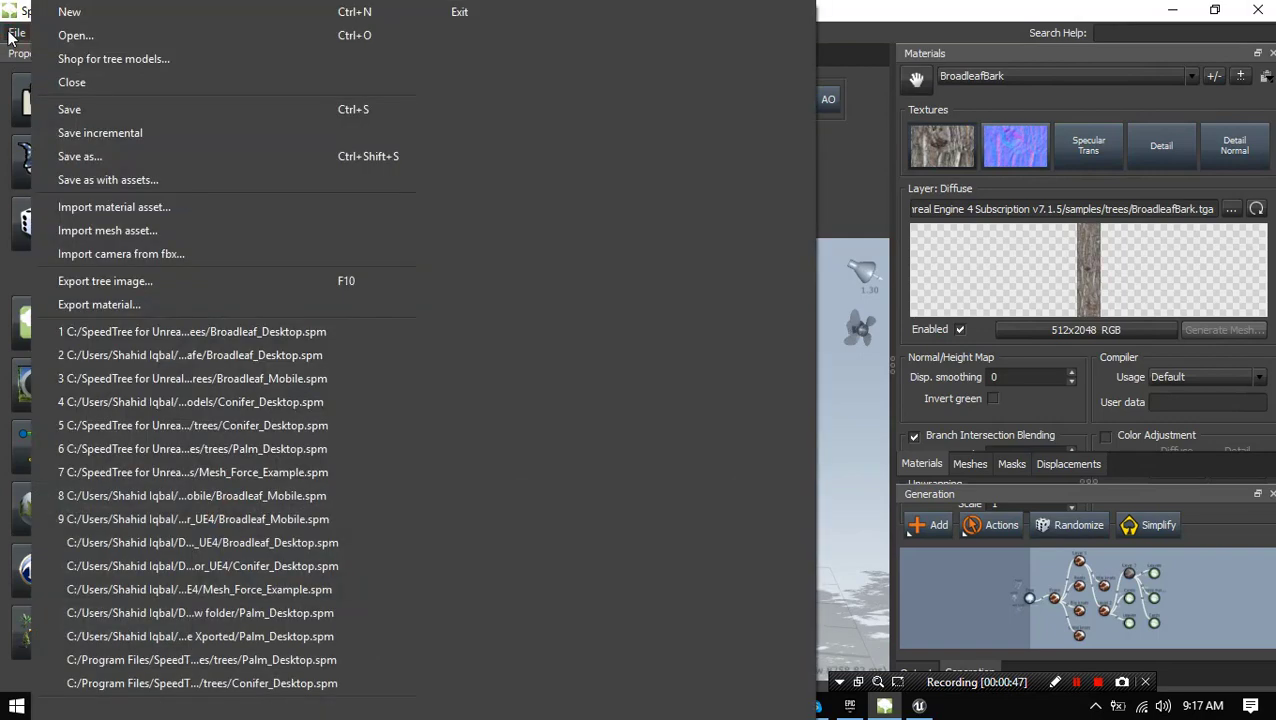
left_click(80, 156)
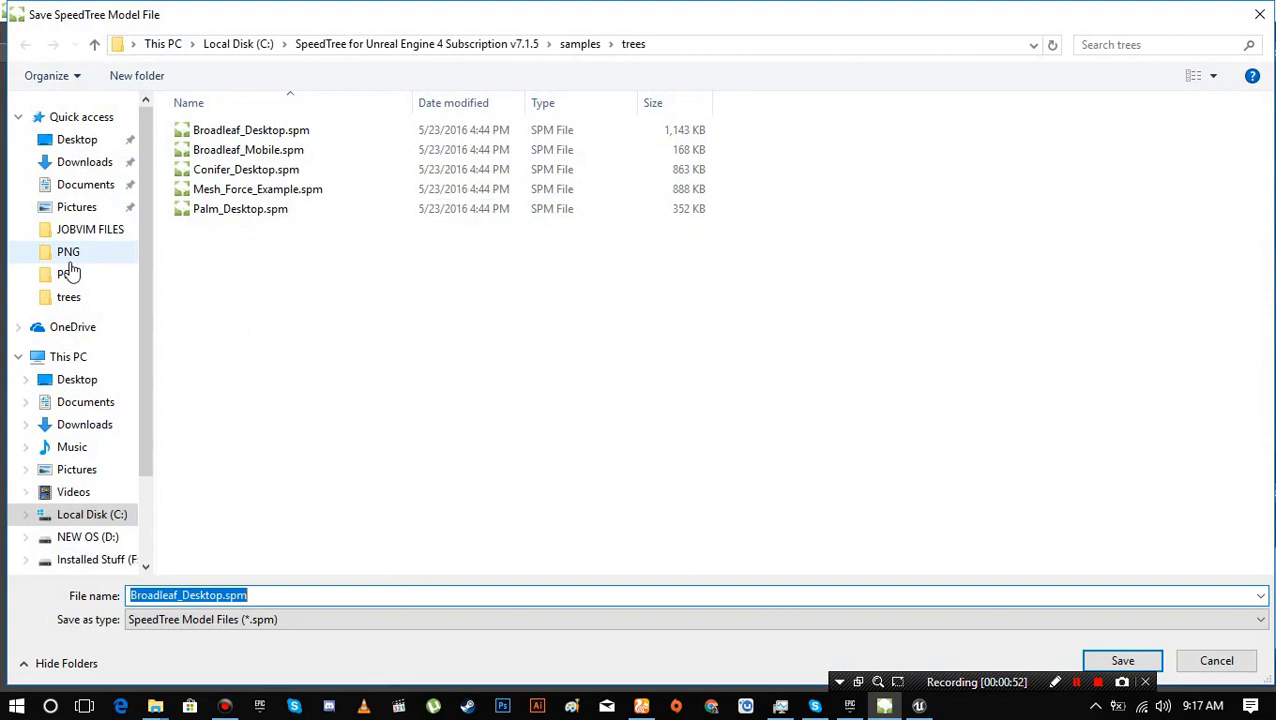
left_click(70, 139)
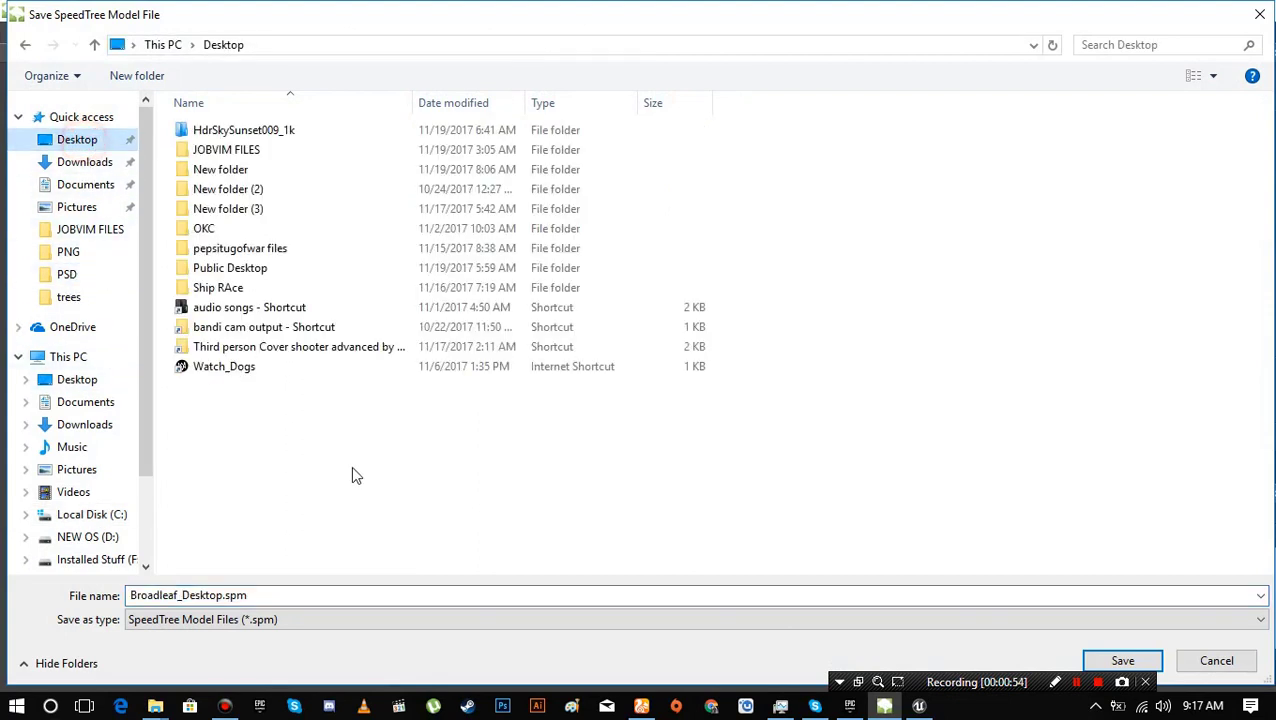
right_click(375, 507)
mouse_move(519, 477)
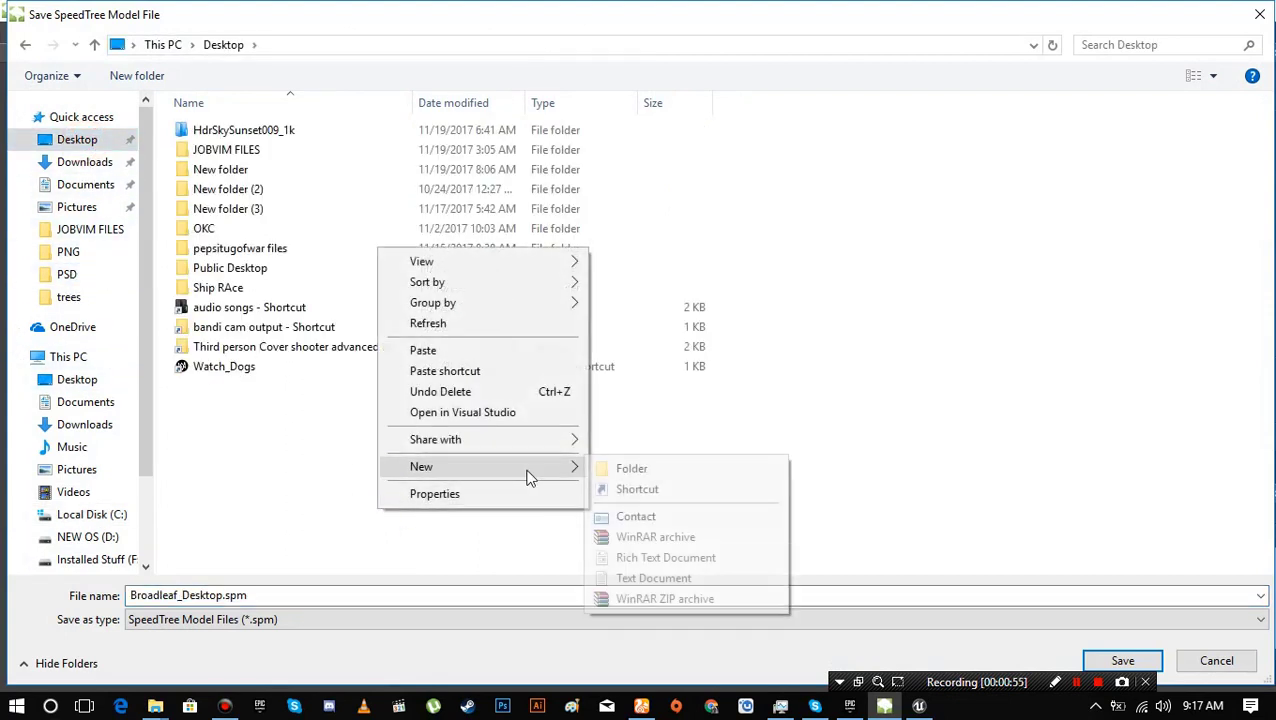
left_click(632, 470)
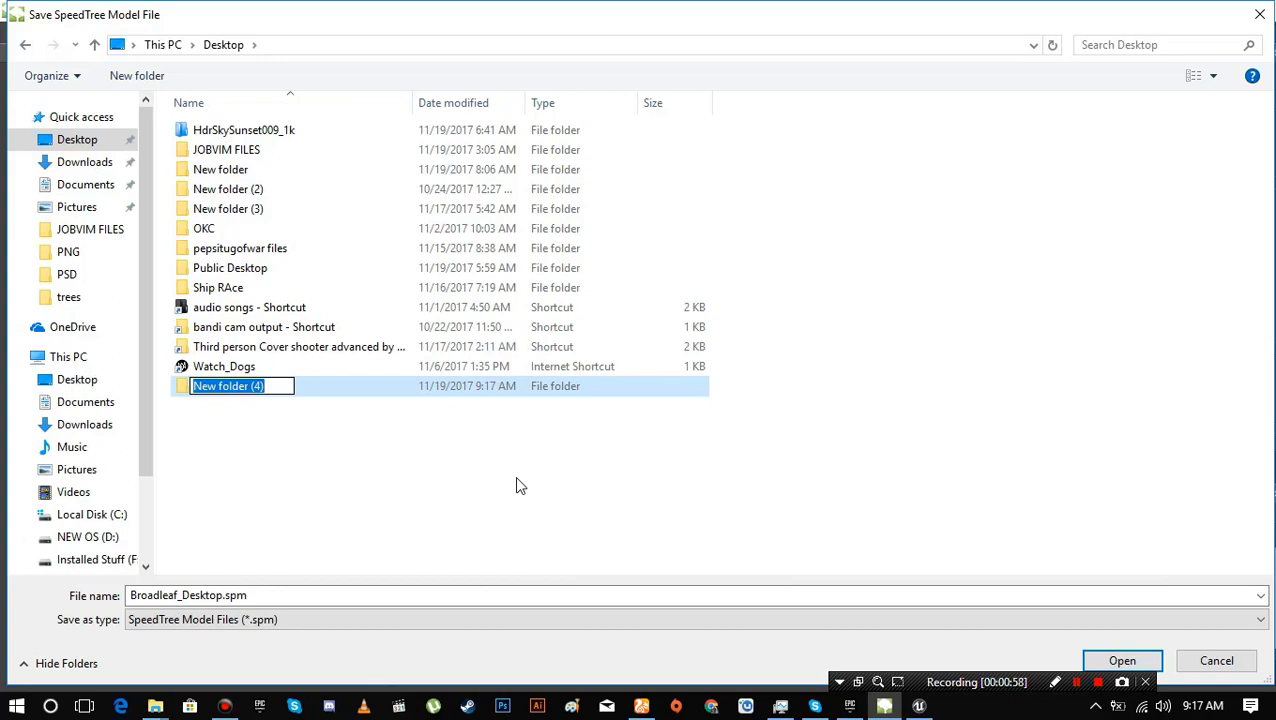
type("SPeedtr")
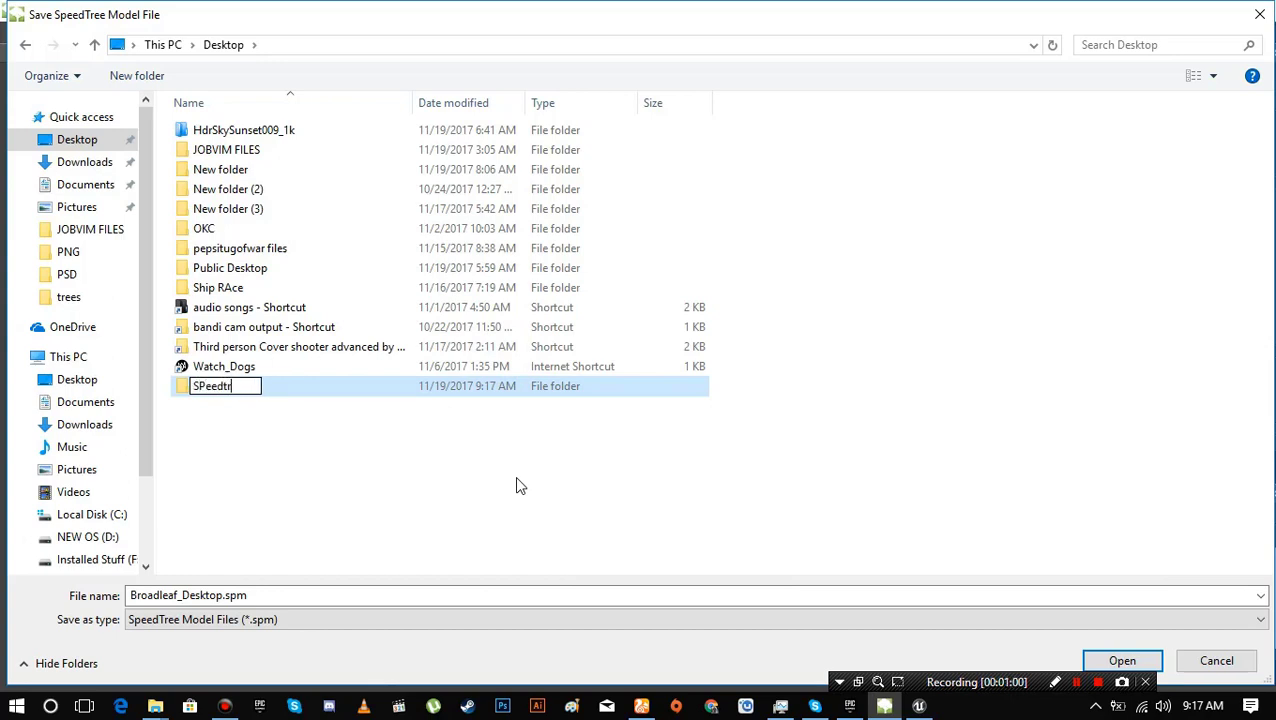
type("ee model")
key("BackSpace")
type("s")
key("Left")
key("Left")
key("Left")
key("Left")
key("Left")
key("Left")
key("Left")
key("Left")
key("Left")
key("Left")
key("Left")
key("Left")
key("Left")
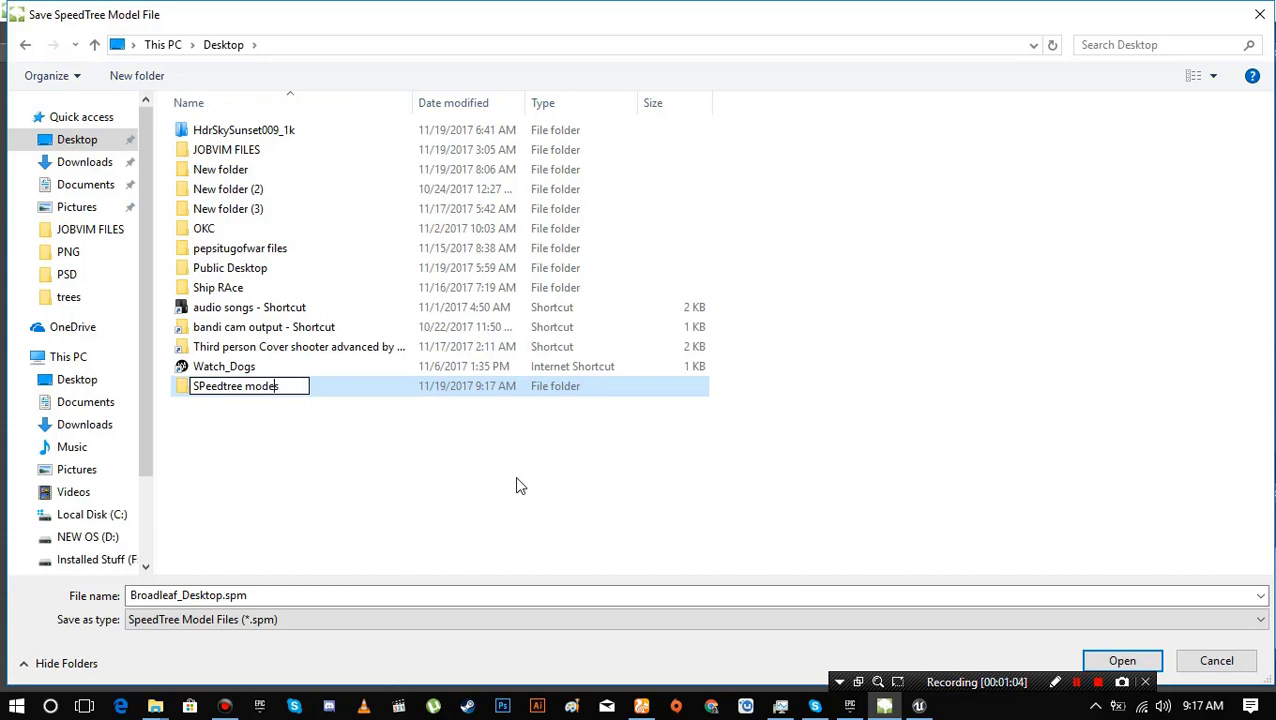
key("BackSpace")
type("p")
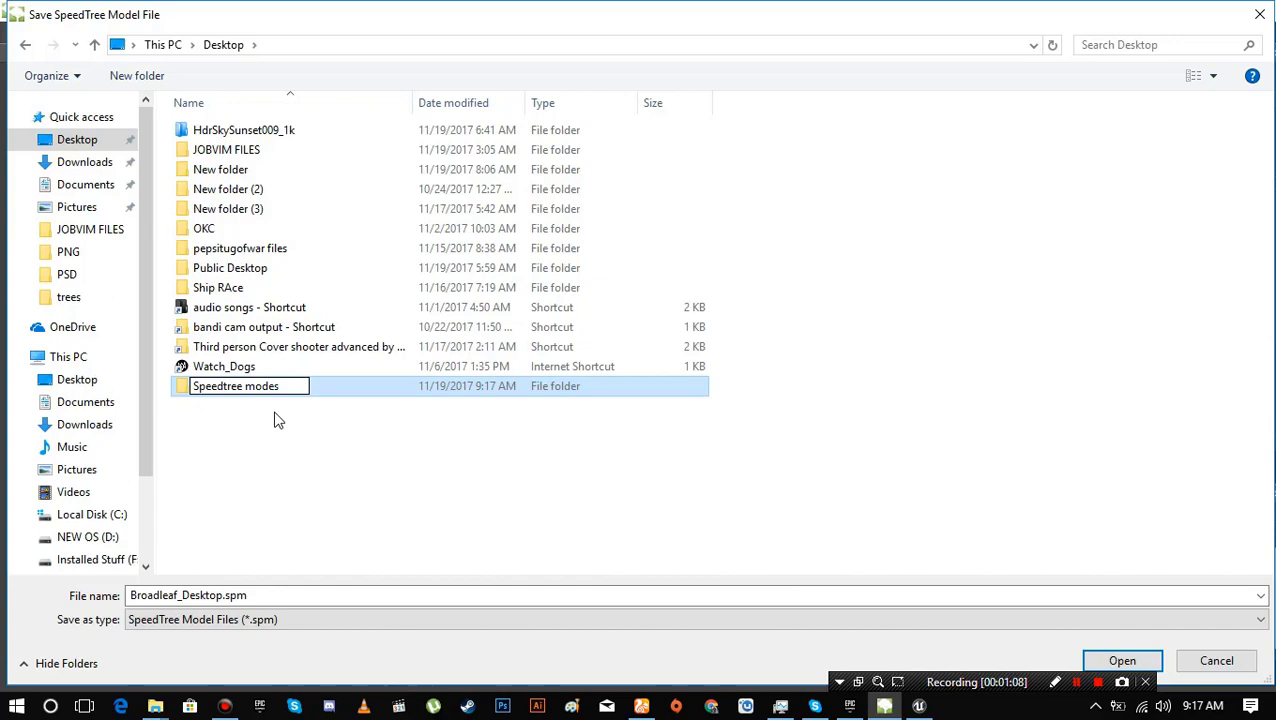
- Save the tree model as Broadleaf_Desktop.spm inside the Speedtree modes folder
left_click(272, 425)
double_click(258, 391)
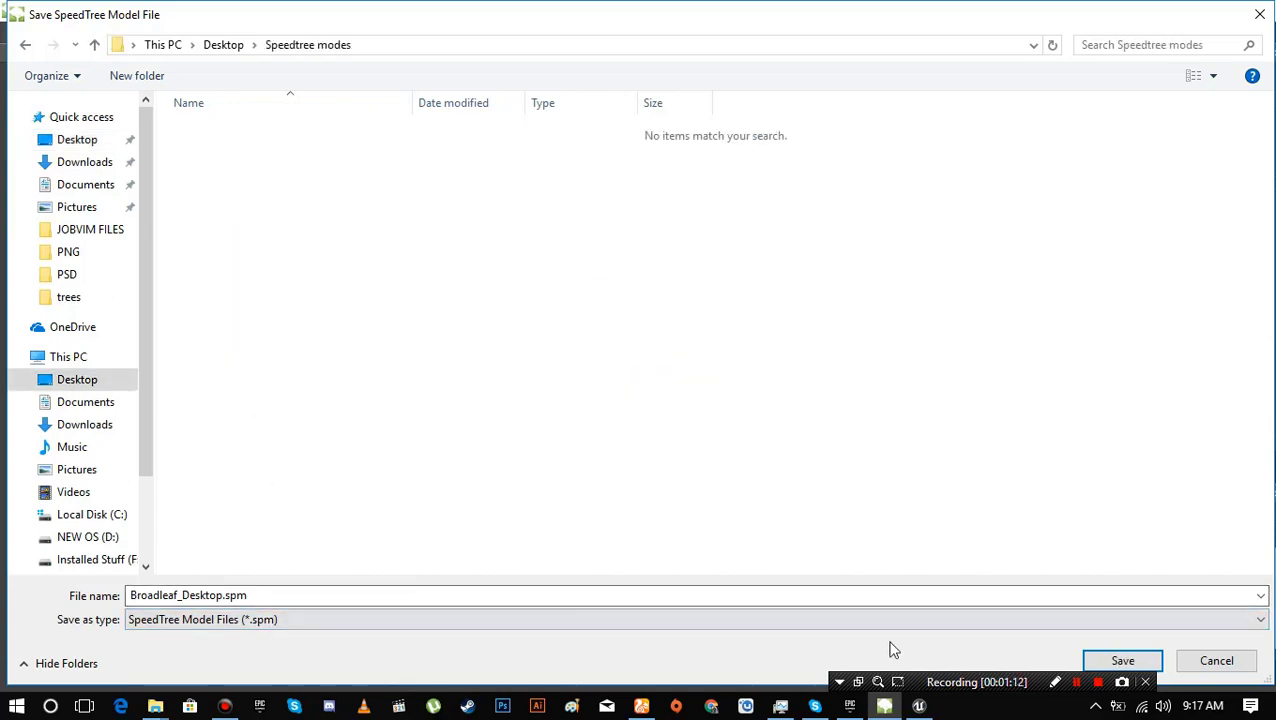
left_click(1136, 660)
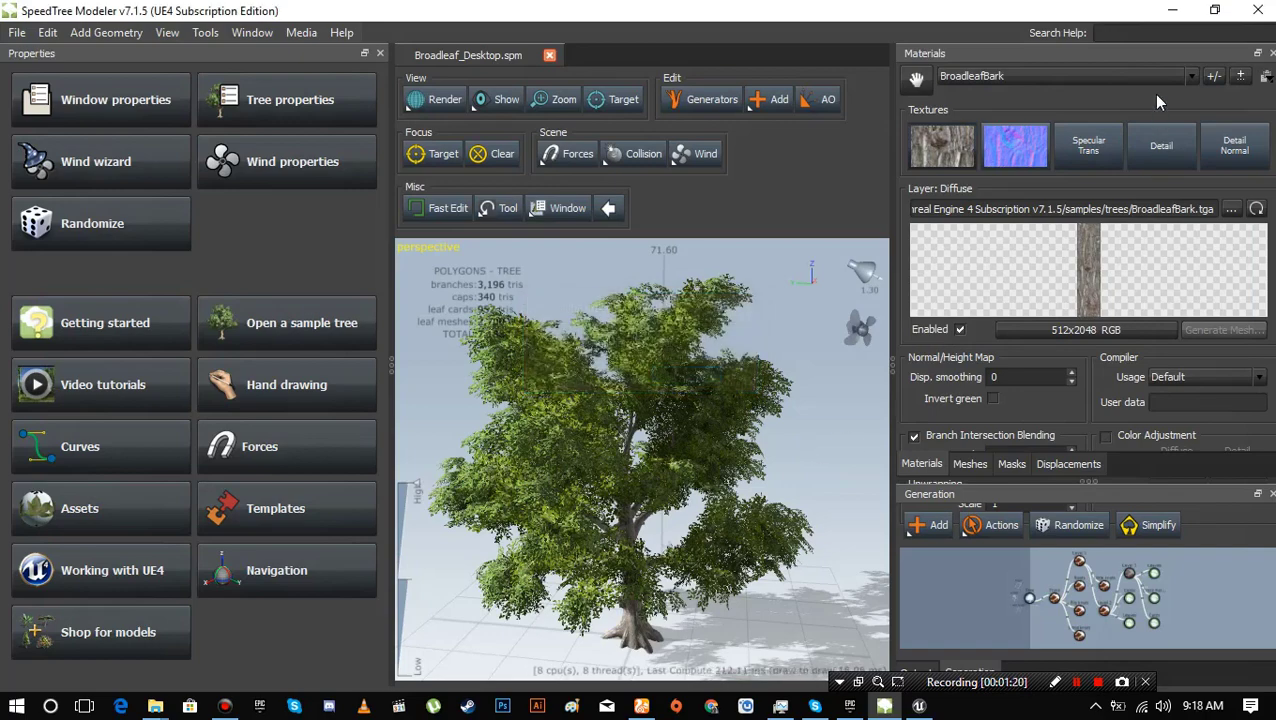
- Return to the desktop, place the Speedtree modes folder near its middle and open the folder
left_click(1176, 10)
right_click(684, 293)
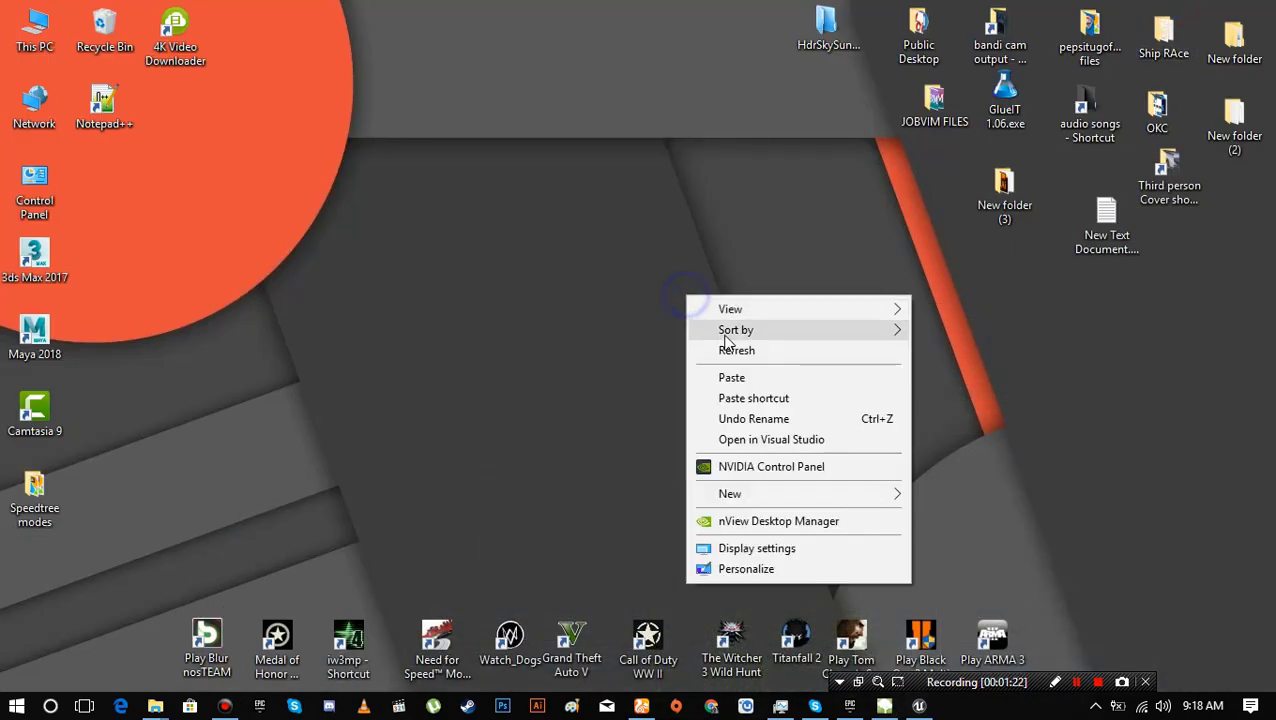
left_click(735, 347)
left_click_drag(18, 510, 500, 356)
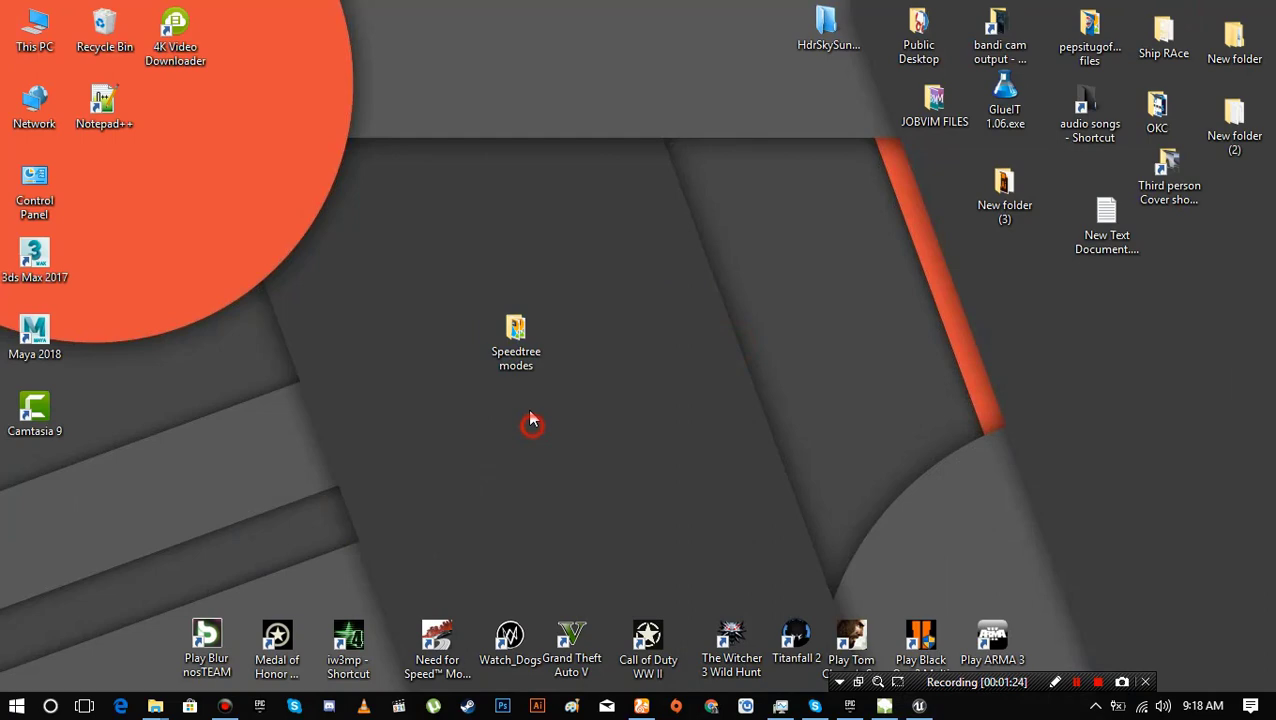
double_click(513, 345)
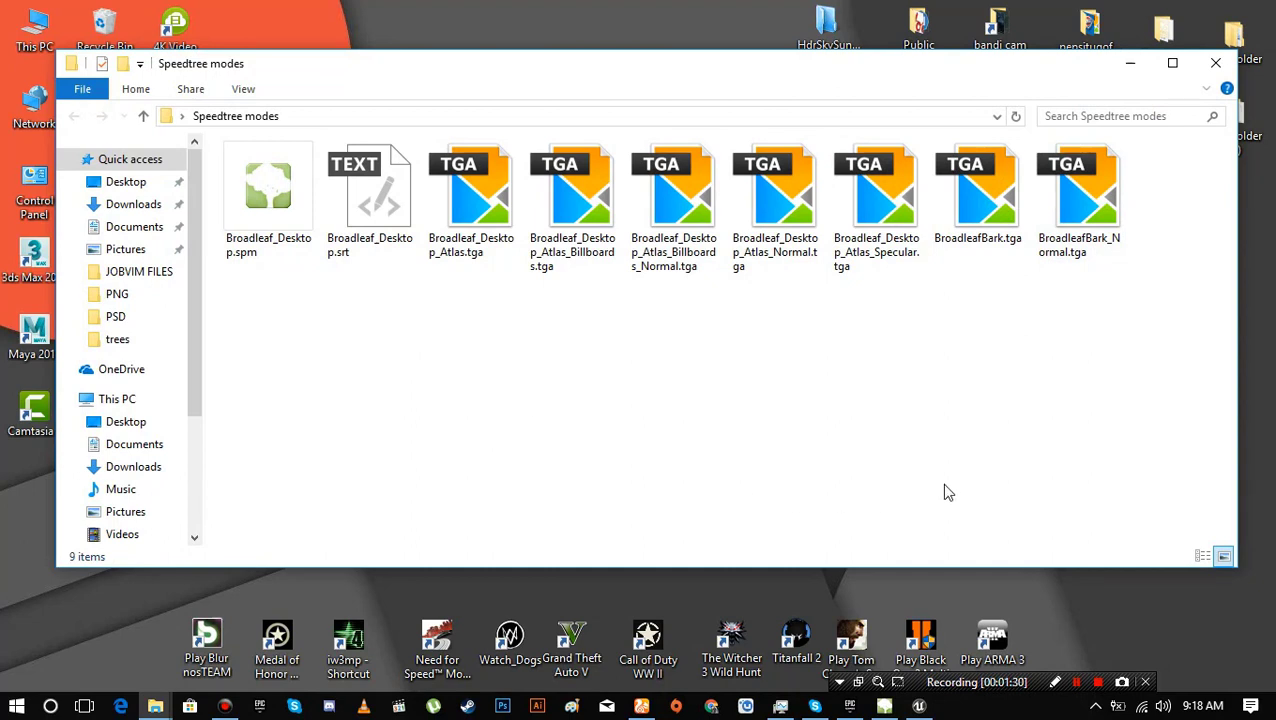
- Examine the saved .spm, .srt and .tga texture files in the Speedtree modes folder
left_click_drag(1120, 423, 286, 198)
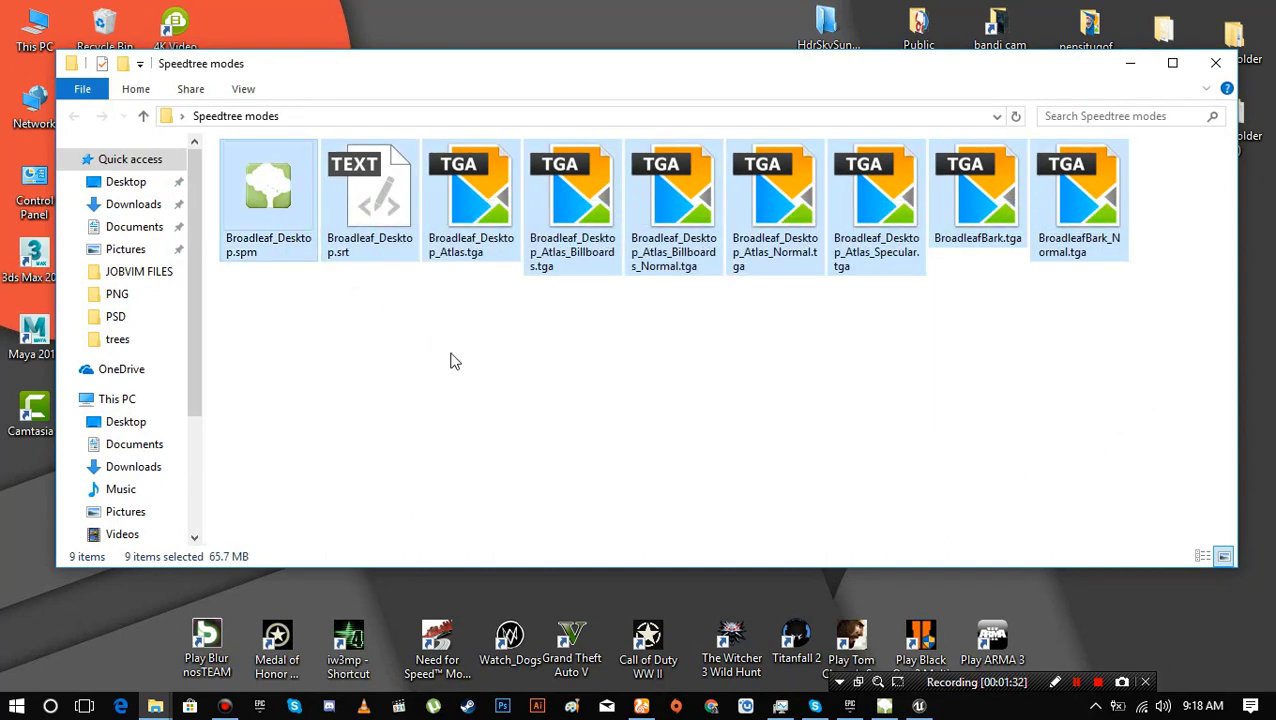
left_click(564, 393)
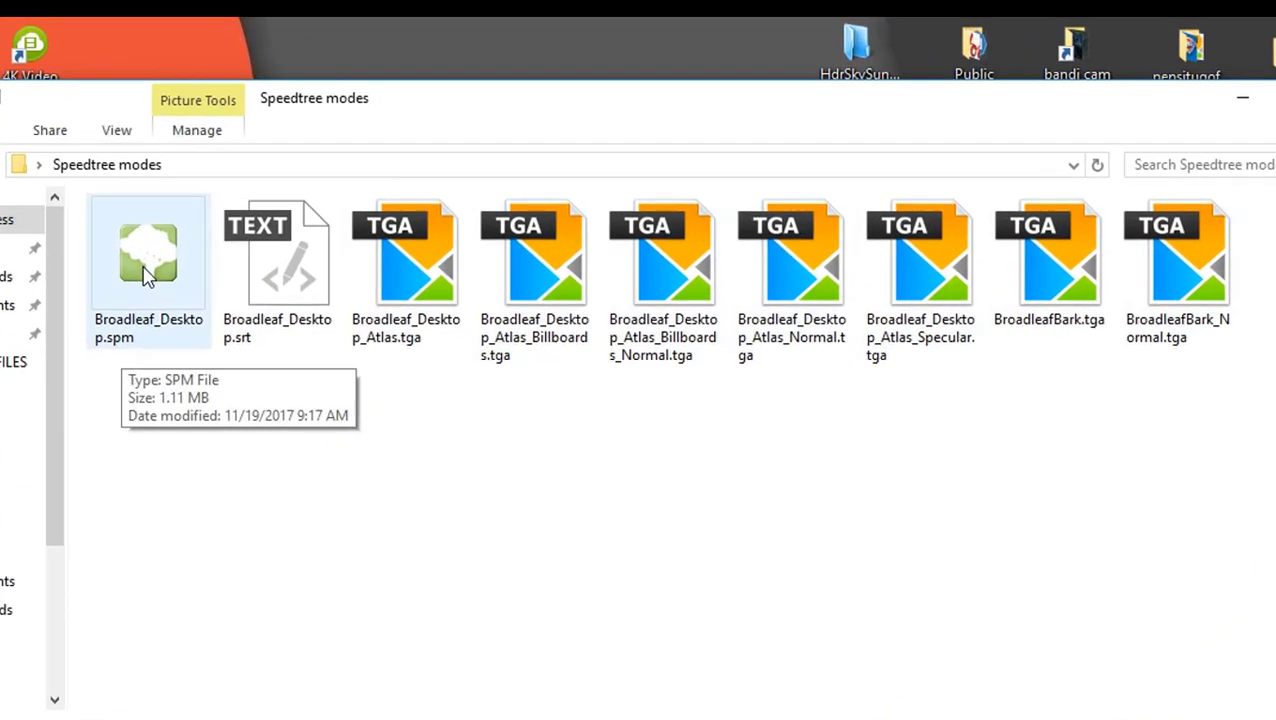
left_click(252, 262)
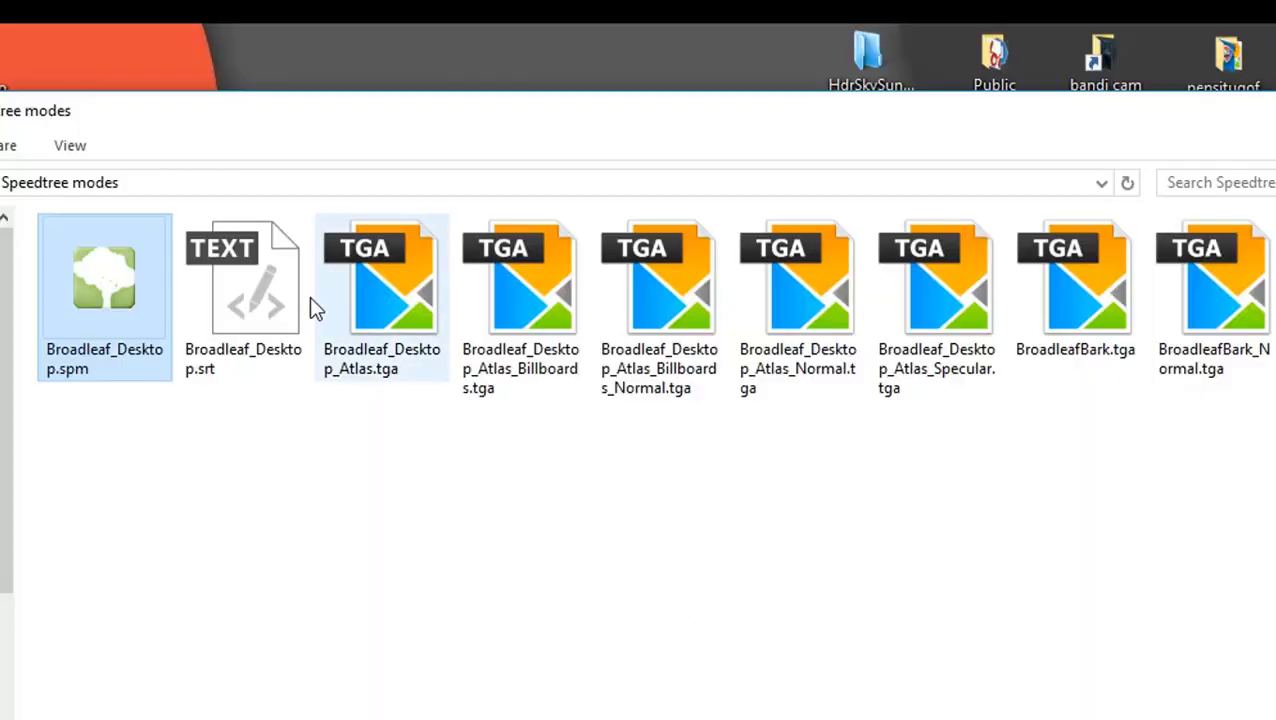
left_click(158, 477)
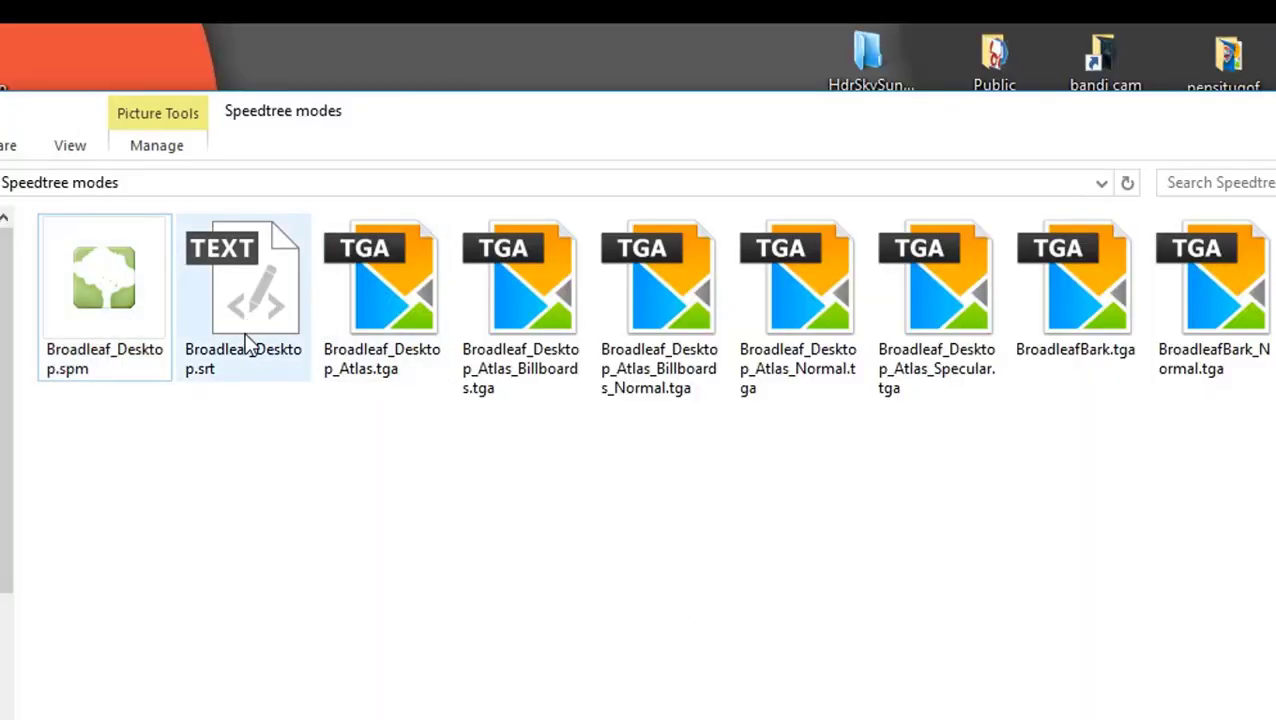
left_click(256, 428)
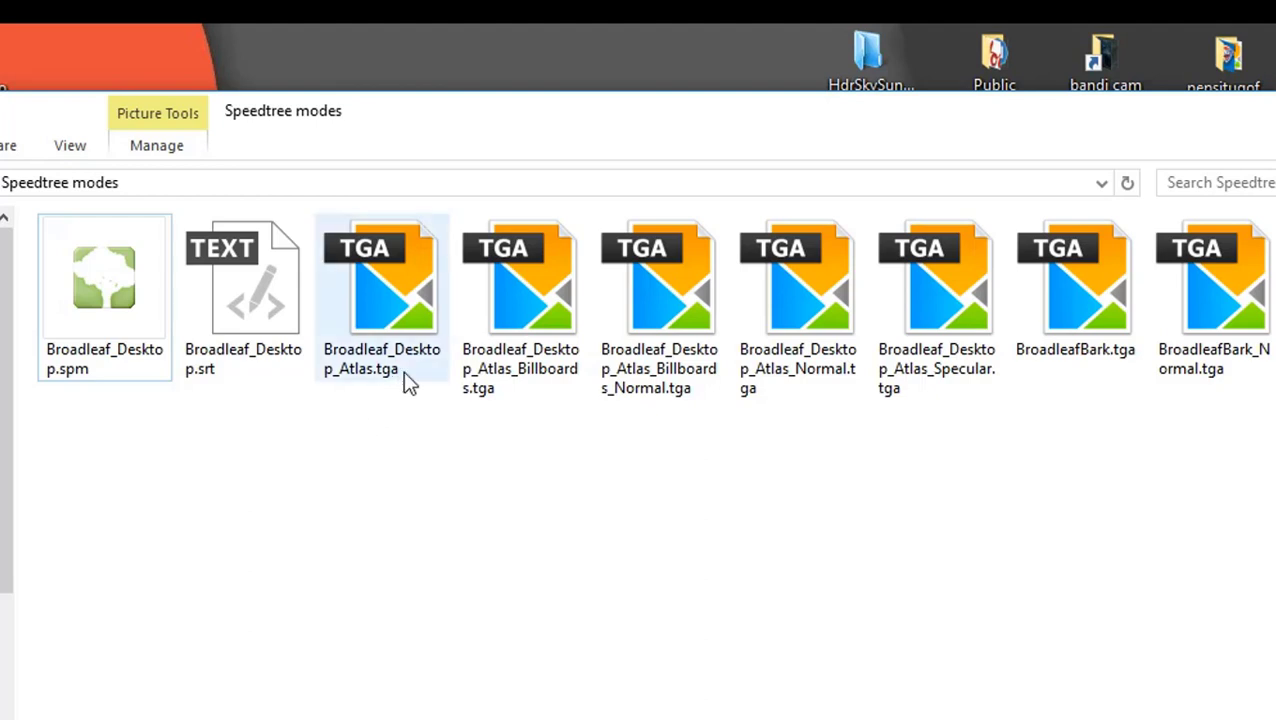
left_click_drag(380, 521, 1216, 398)
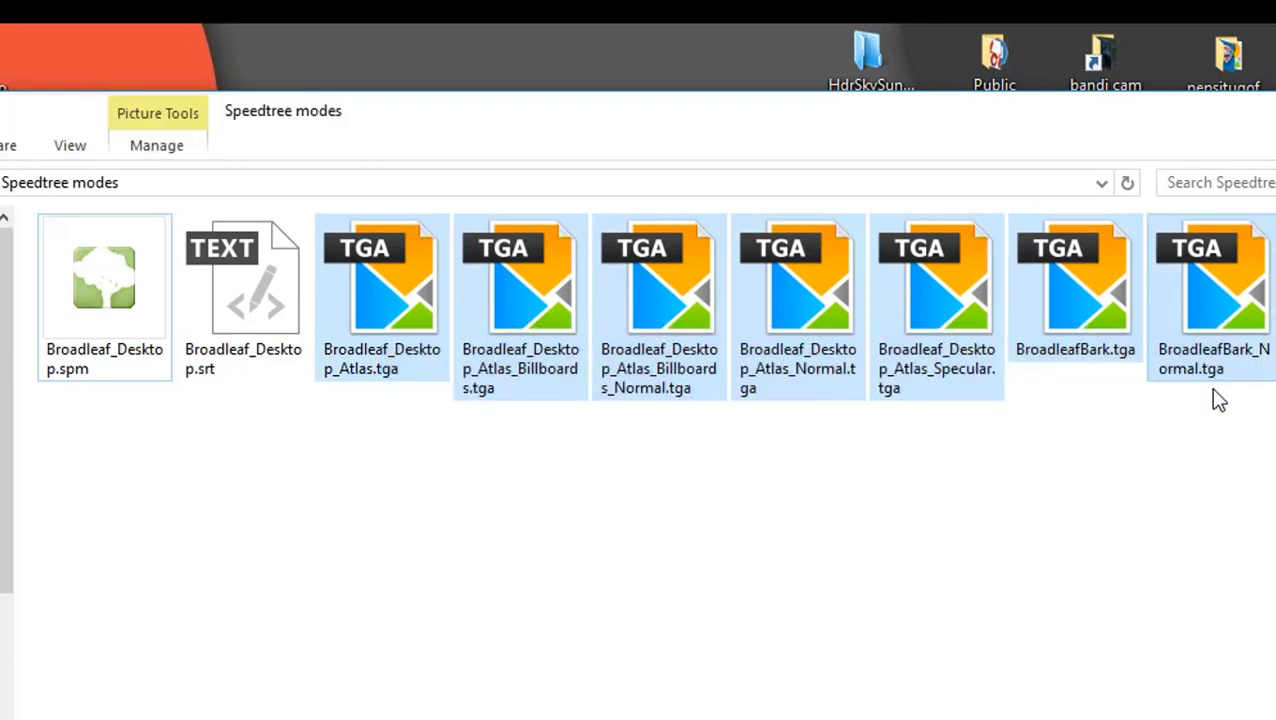
left_click(636, 562)
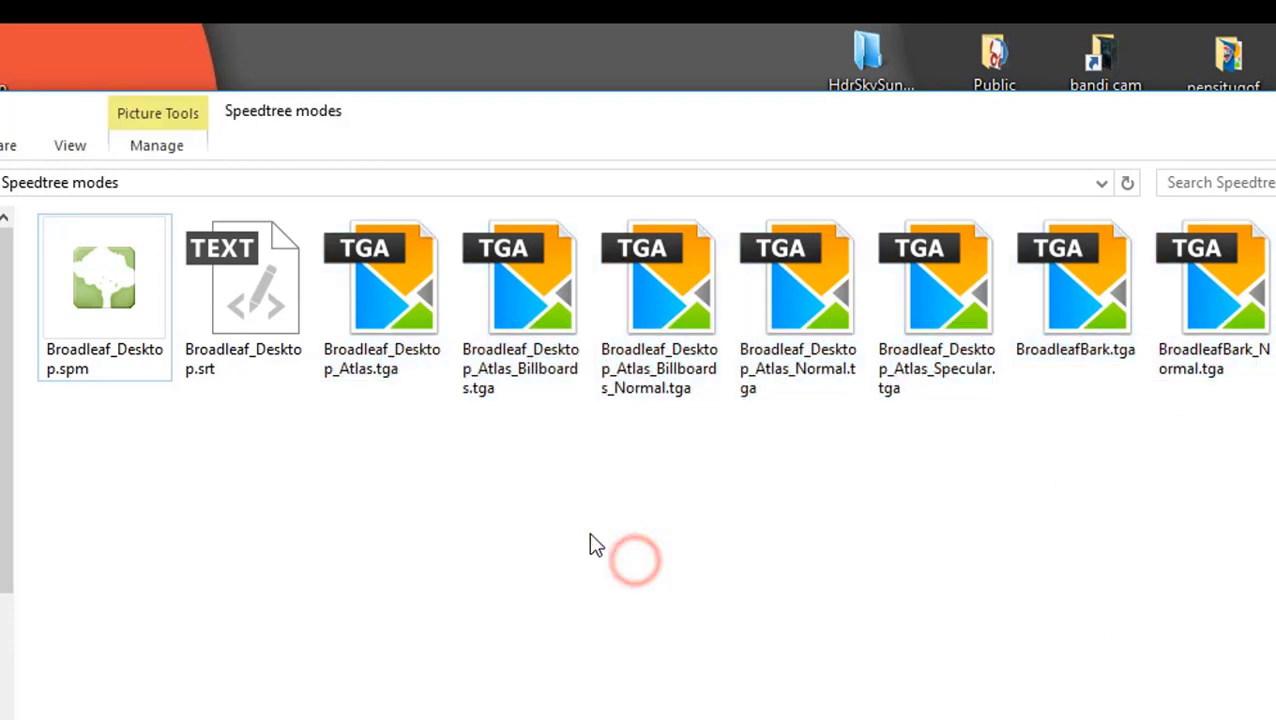
left_click(400, 333)
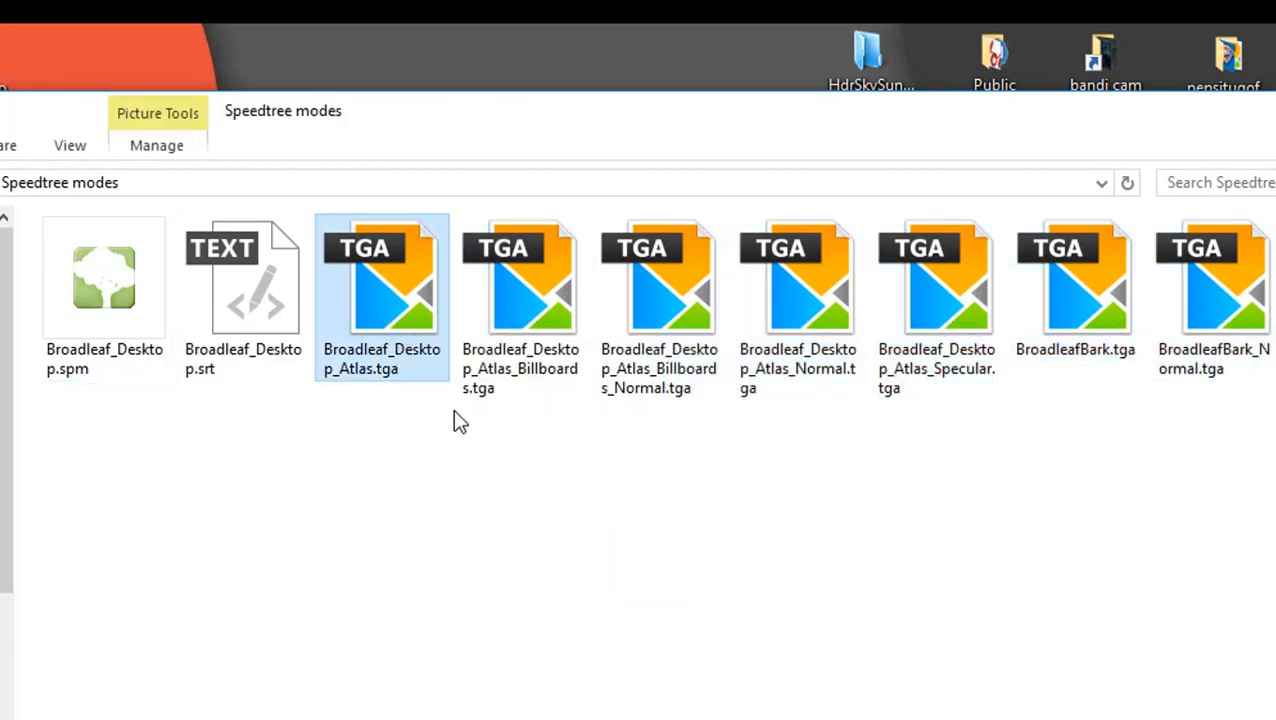
left_click(518, 362)
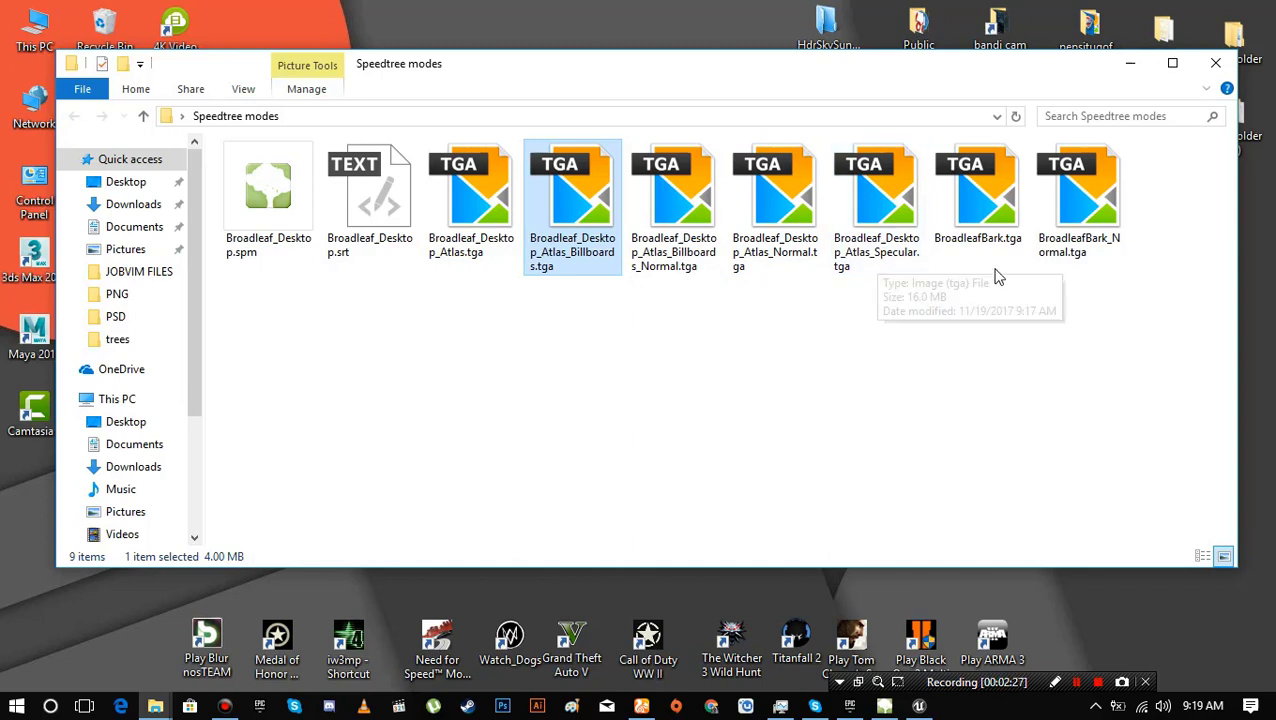
left_click_drag(997, 276, 1118, 152)
left_click(893, 373)
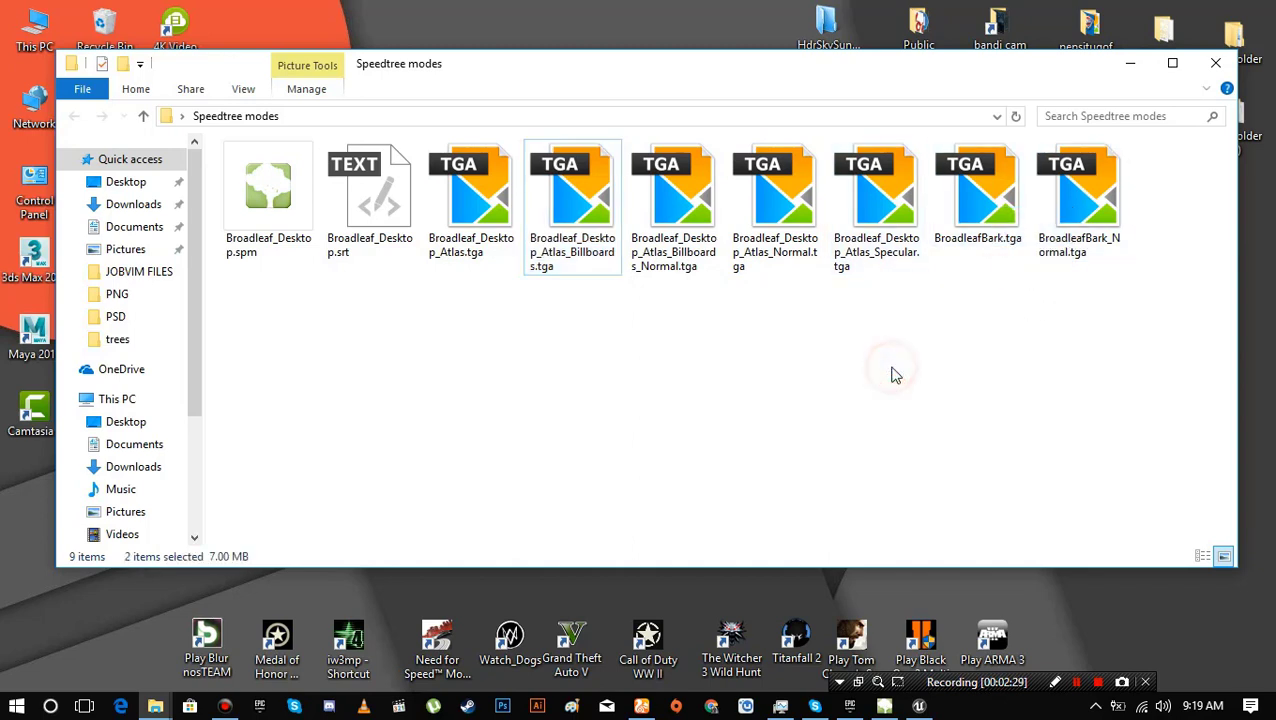
- Import Broadleaf_Desktop.srt from the Speedtree modes folder into the Unreal project's Content folder, leaving Create Materials and Setup Collision off
left_click(365, 225)
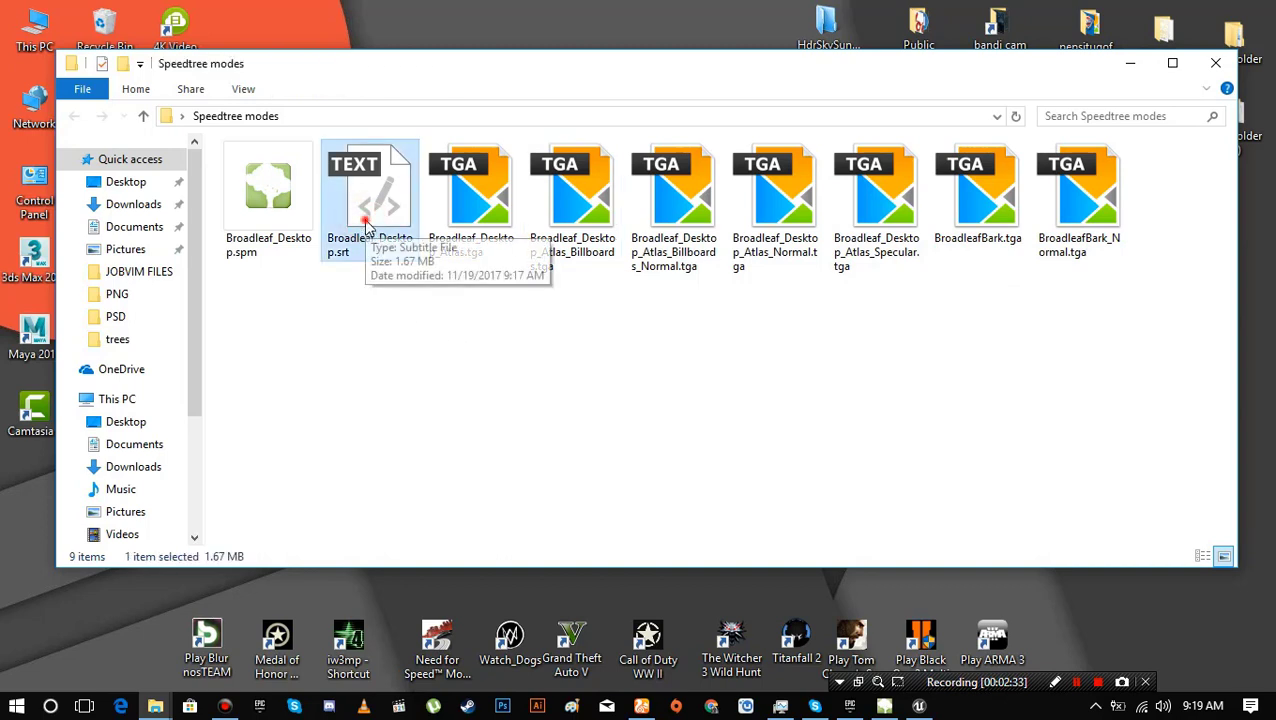
left_click_drag(367, 234, 812, 617)
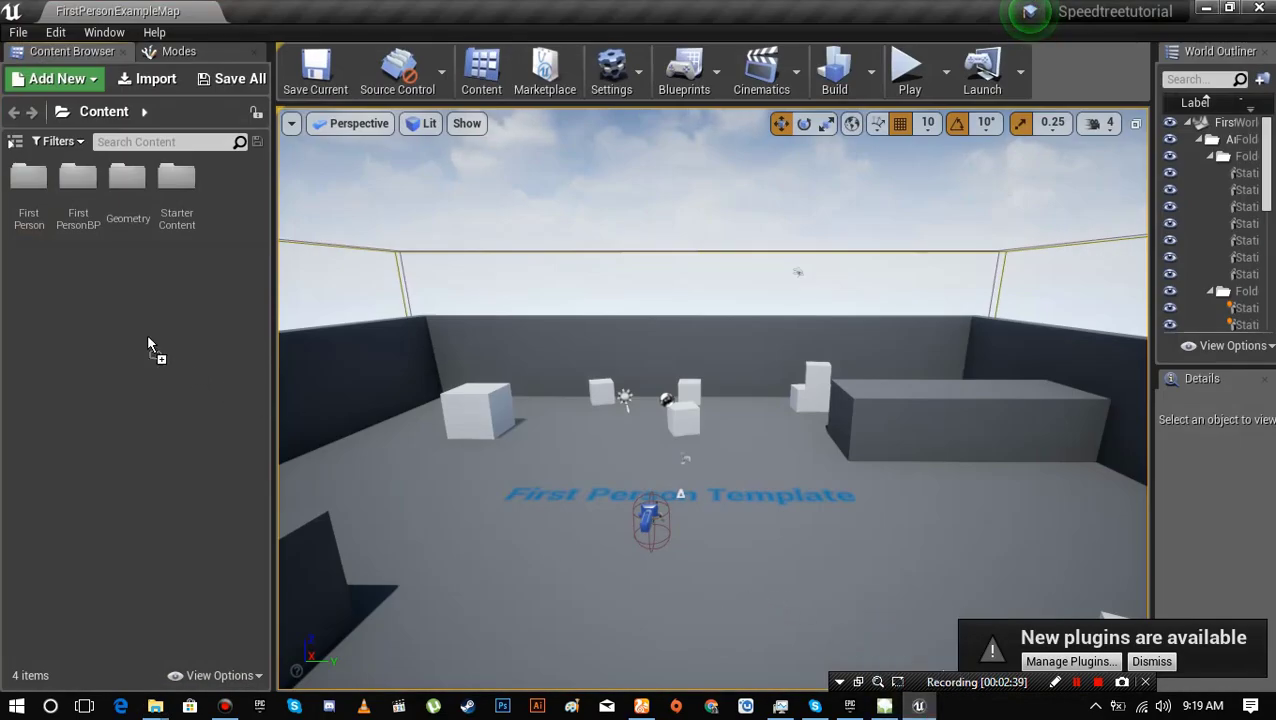
left_click_drag(148, 340, 147, 340)
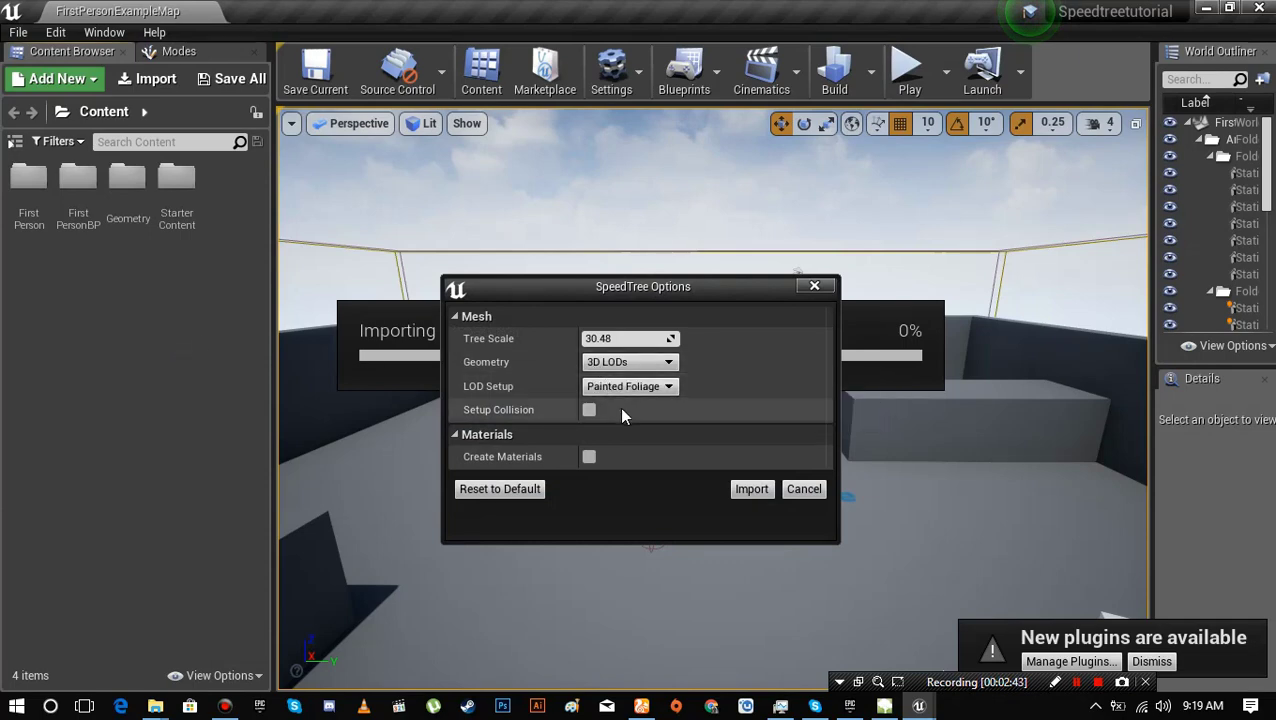
left_click(750, 490)
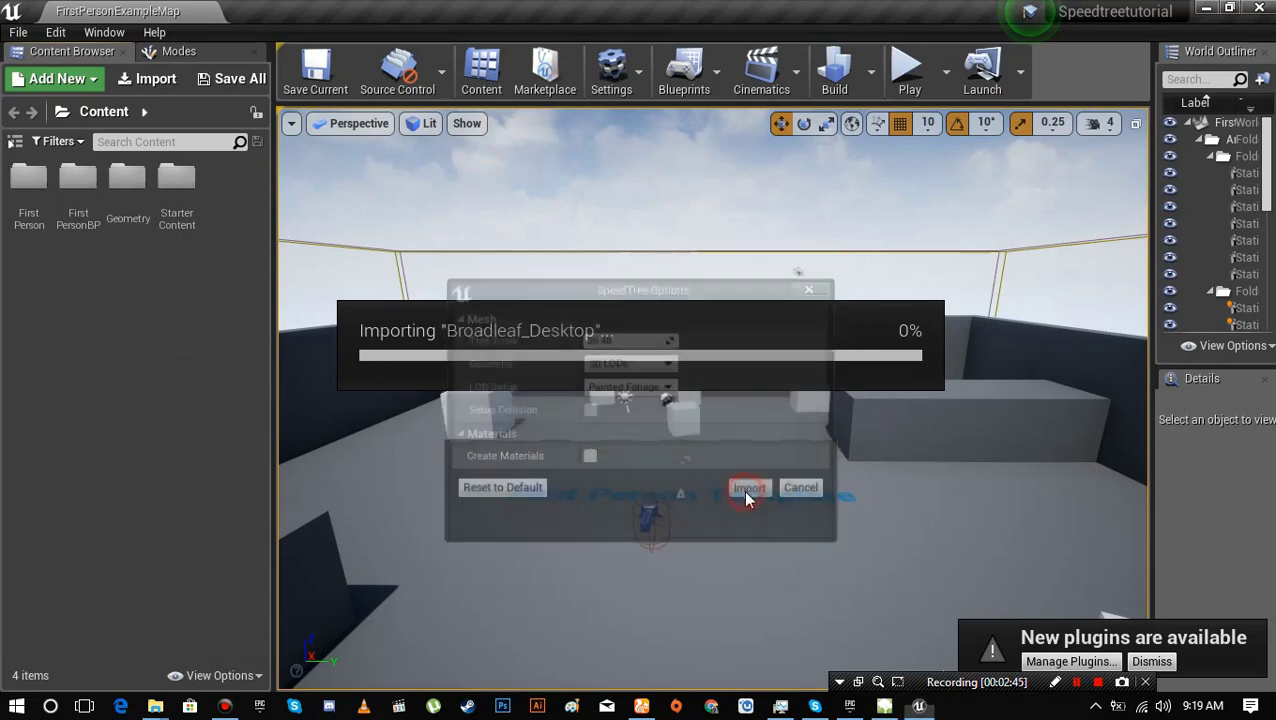
- Create a new folder named tree in the project's Content folder
right_click(165, 347)
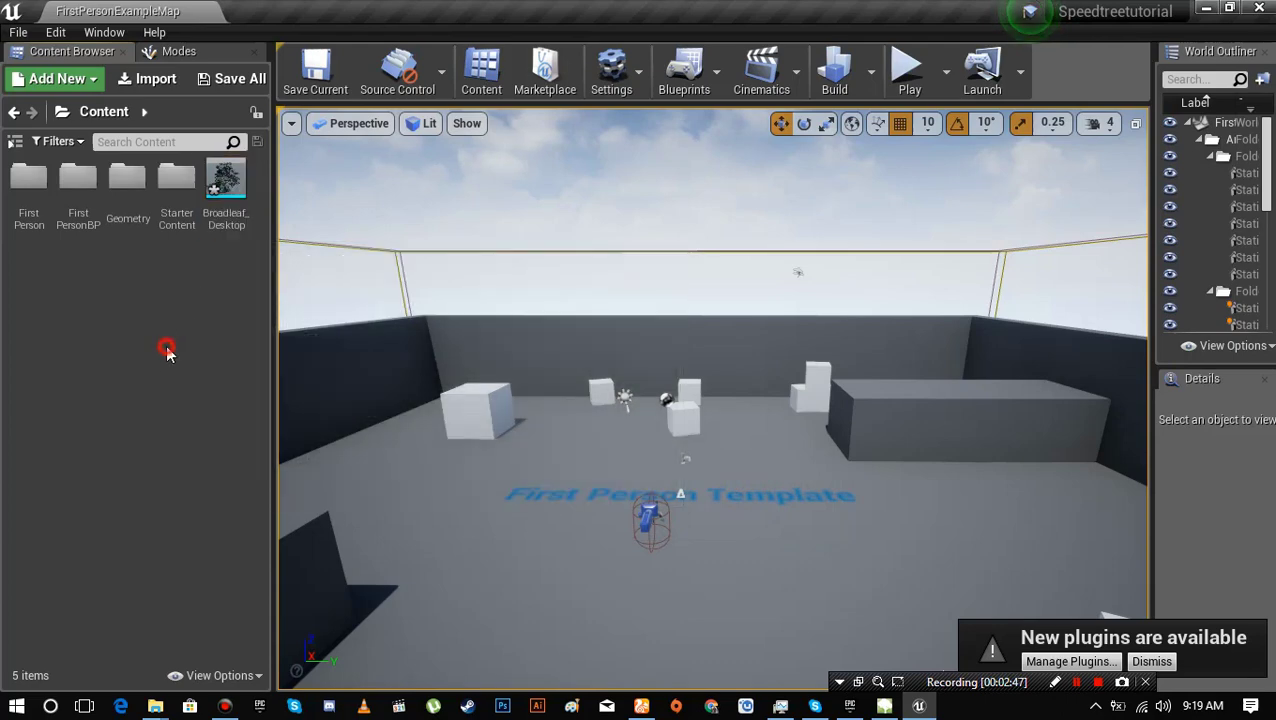
left_click(190, 170)
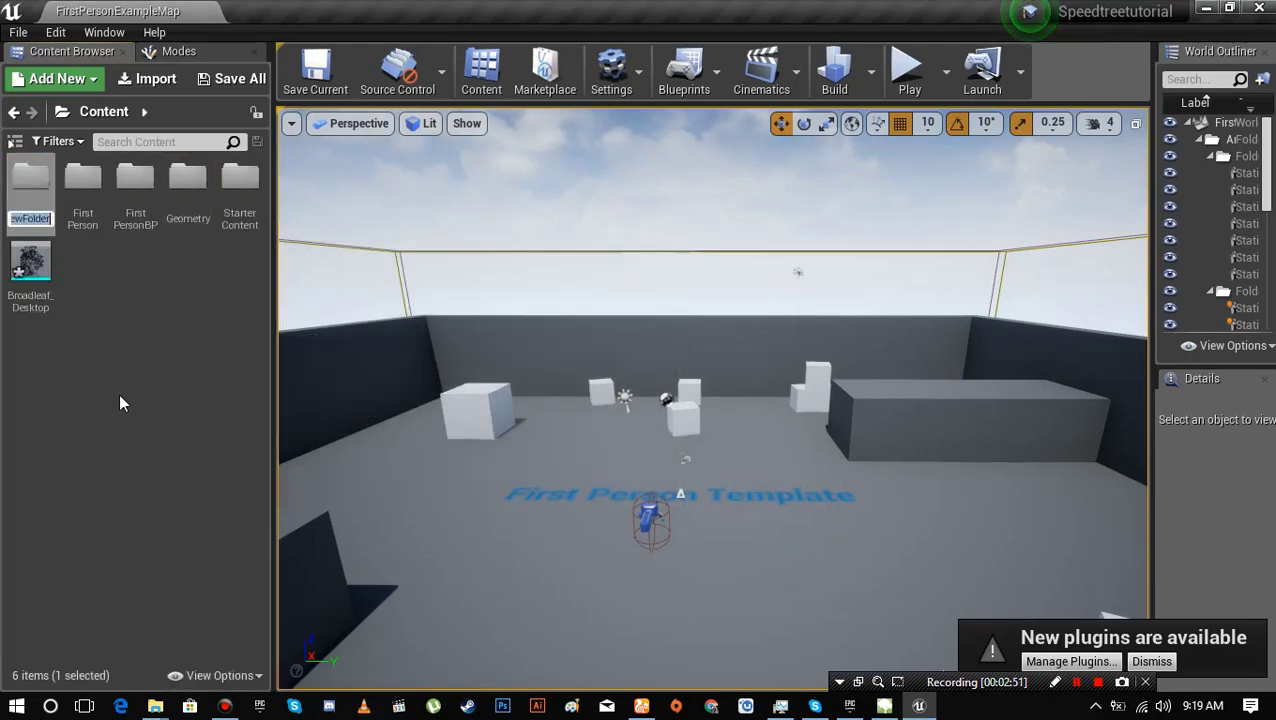
type("tree")
key("Return")
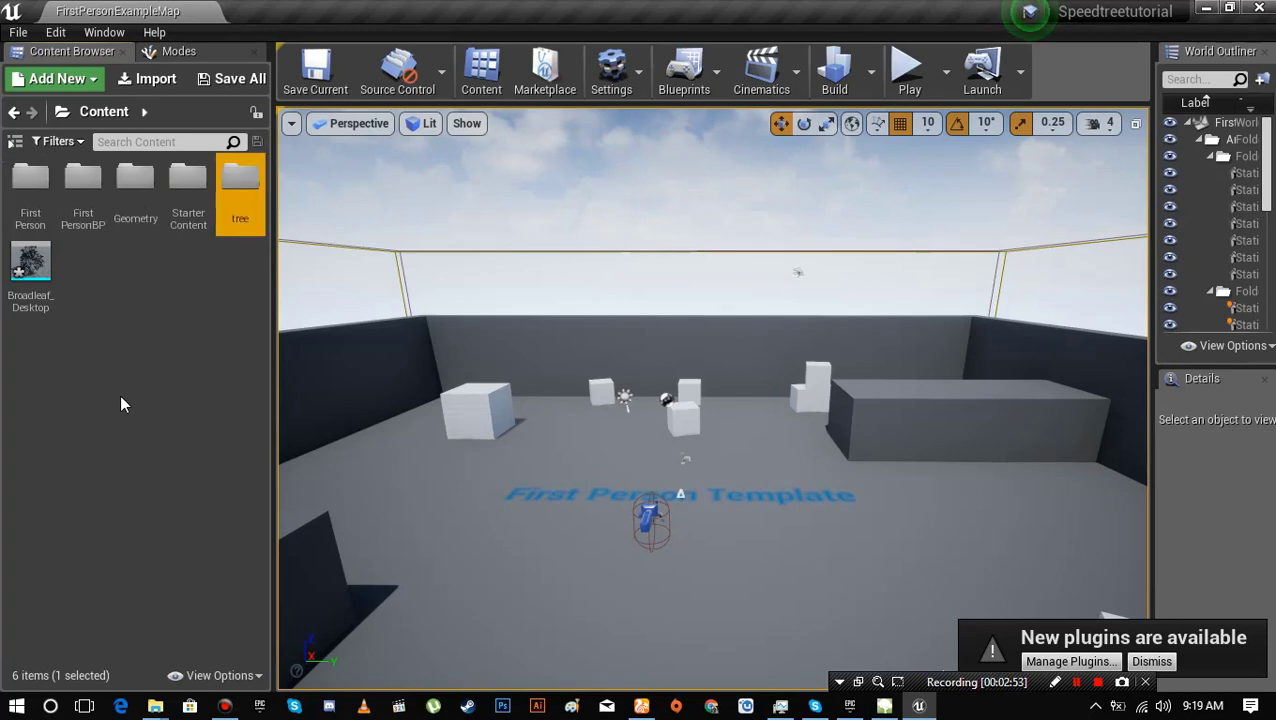
- Move the Broadleaf_Desktop mesh into the tree folder and open that folder
left_click_drag(26, 268, 240, 208)
left_click(270, 253)
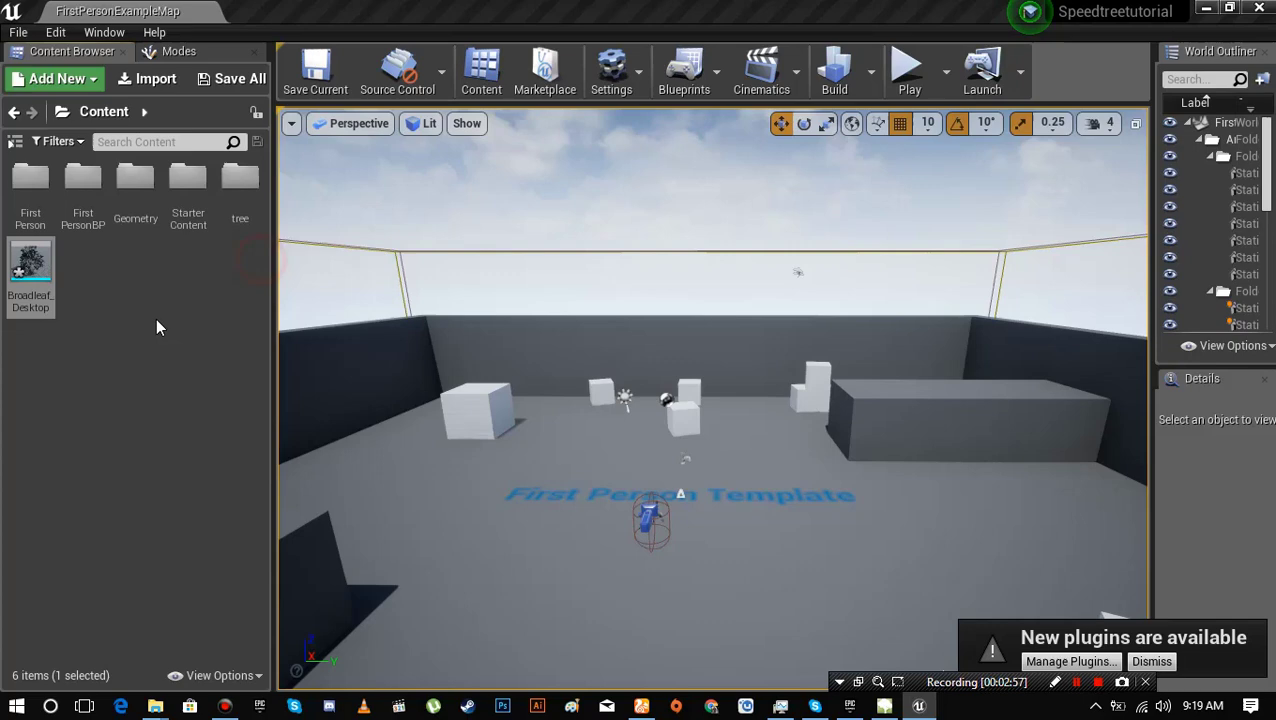
double_click(223, 190)
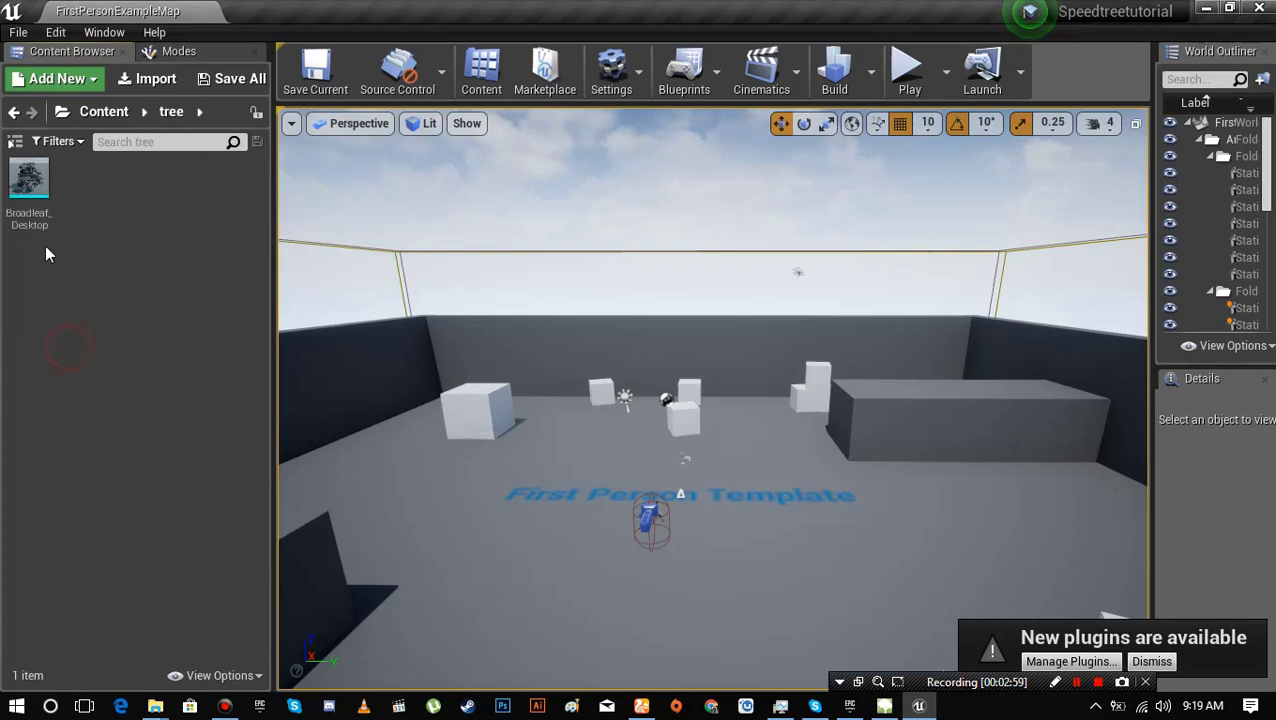
- Examine the Broadleaf_Desktop mesh from several angles in the static mesh editor and close the editor
left_click(30, 195)
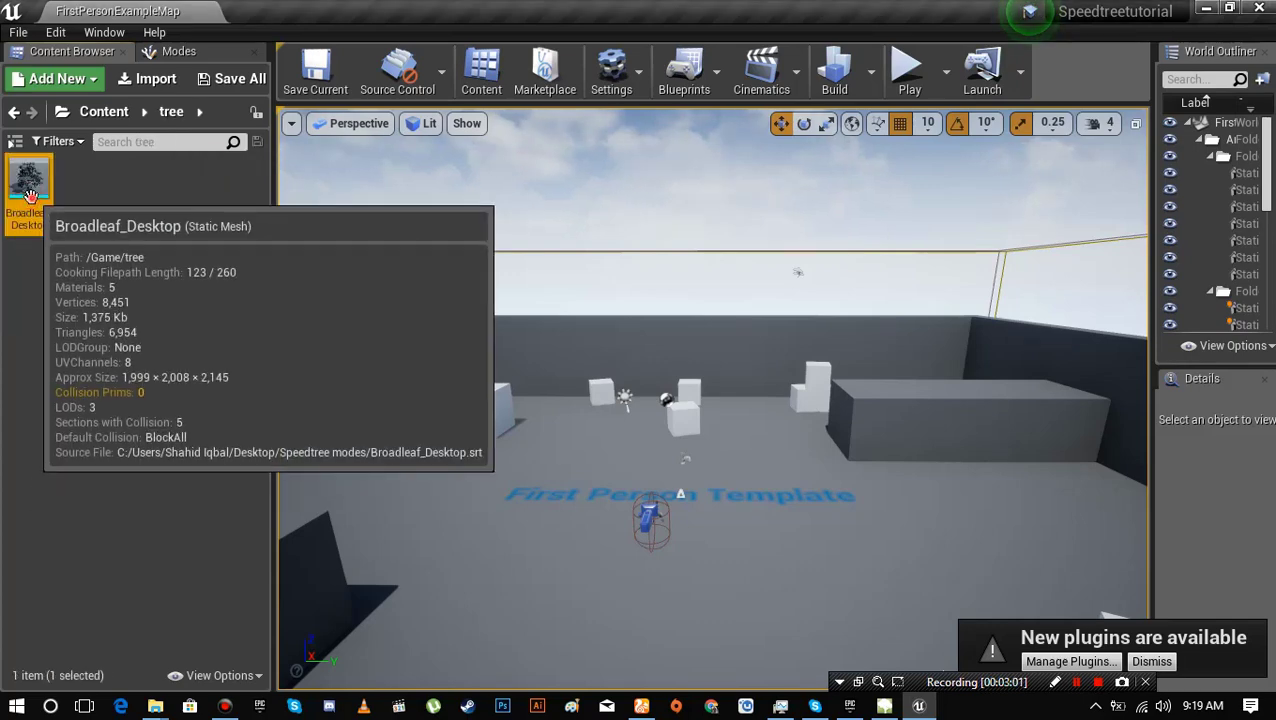
double_click(30, 195)
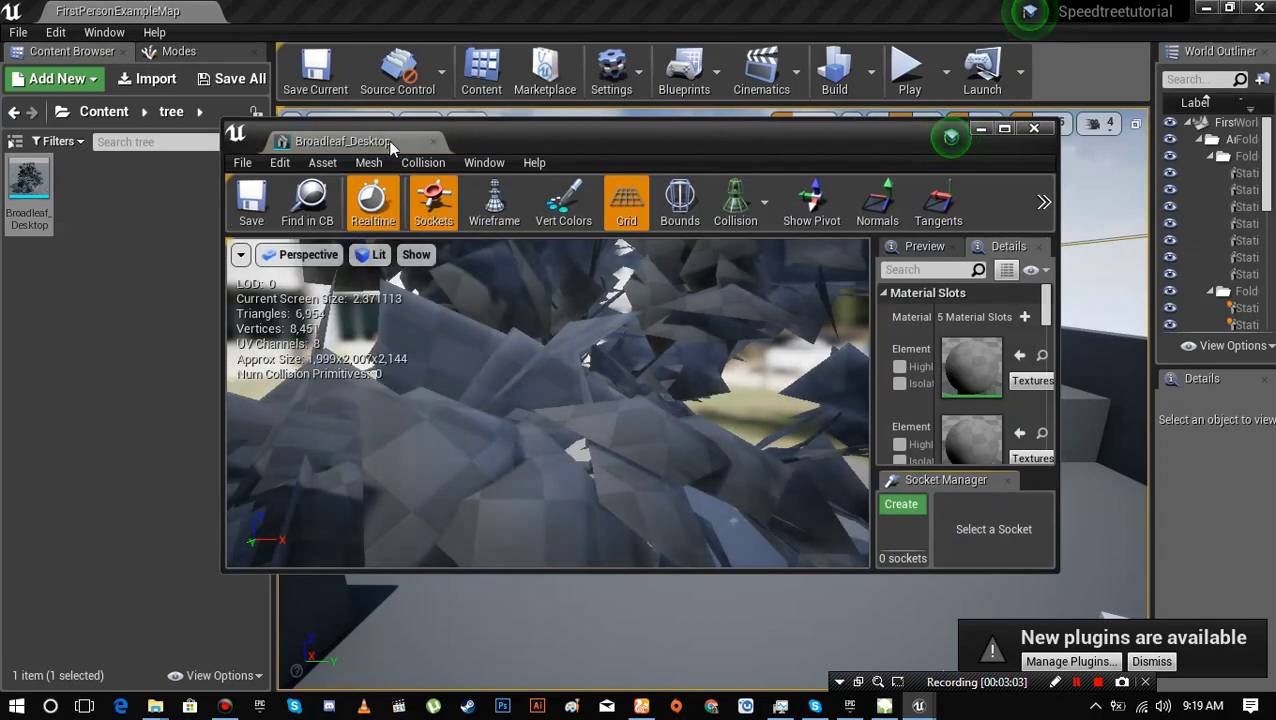
left_click_drag(300, 140, 300, 10)
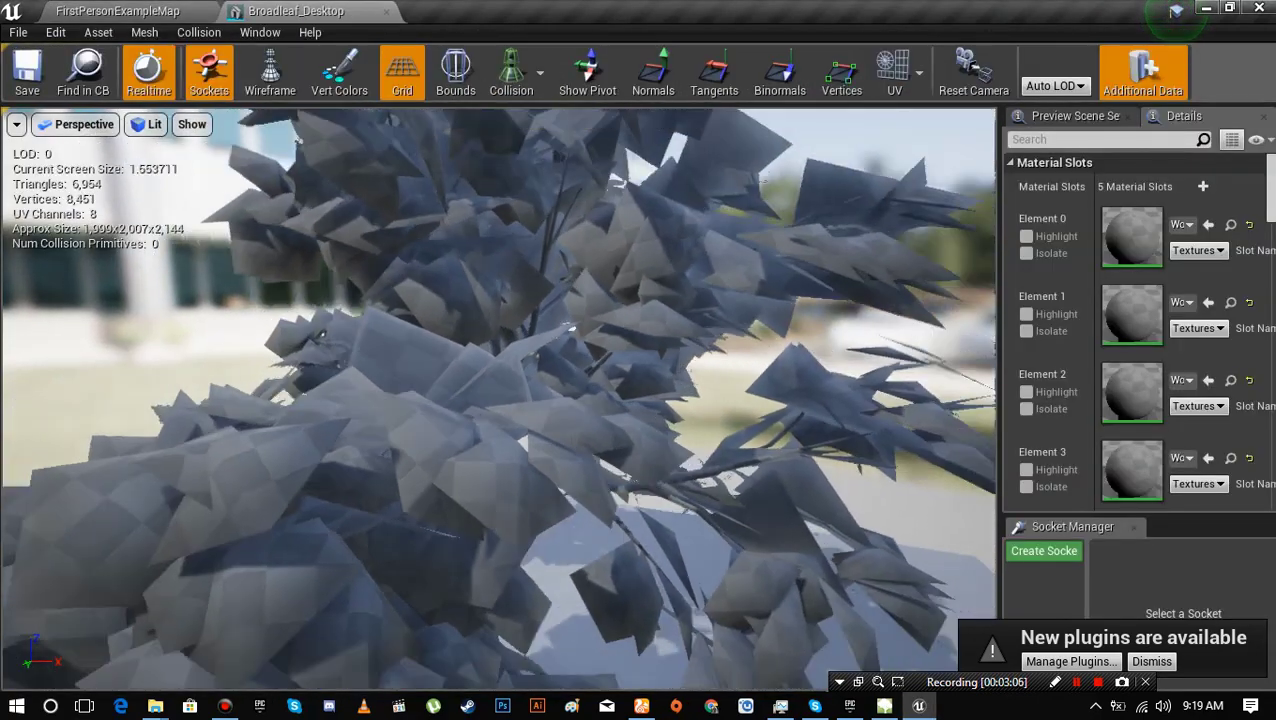
right_click_drag(498, 398, 550, 450)
left_click_drag(460, 320, 420, 356)
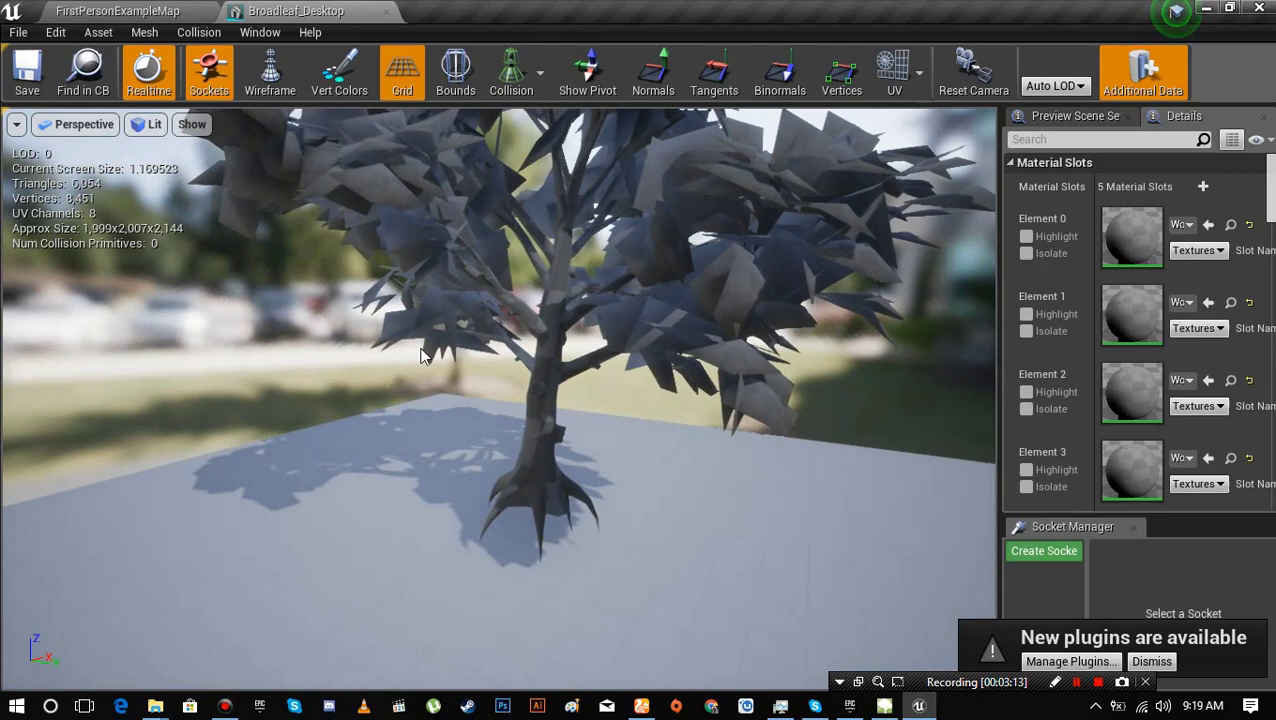
right_click_drag(525, 307, 530, 250)
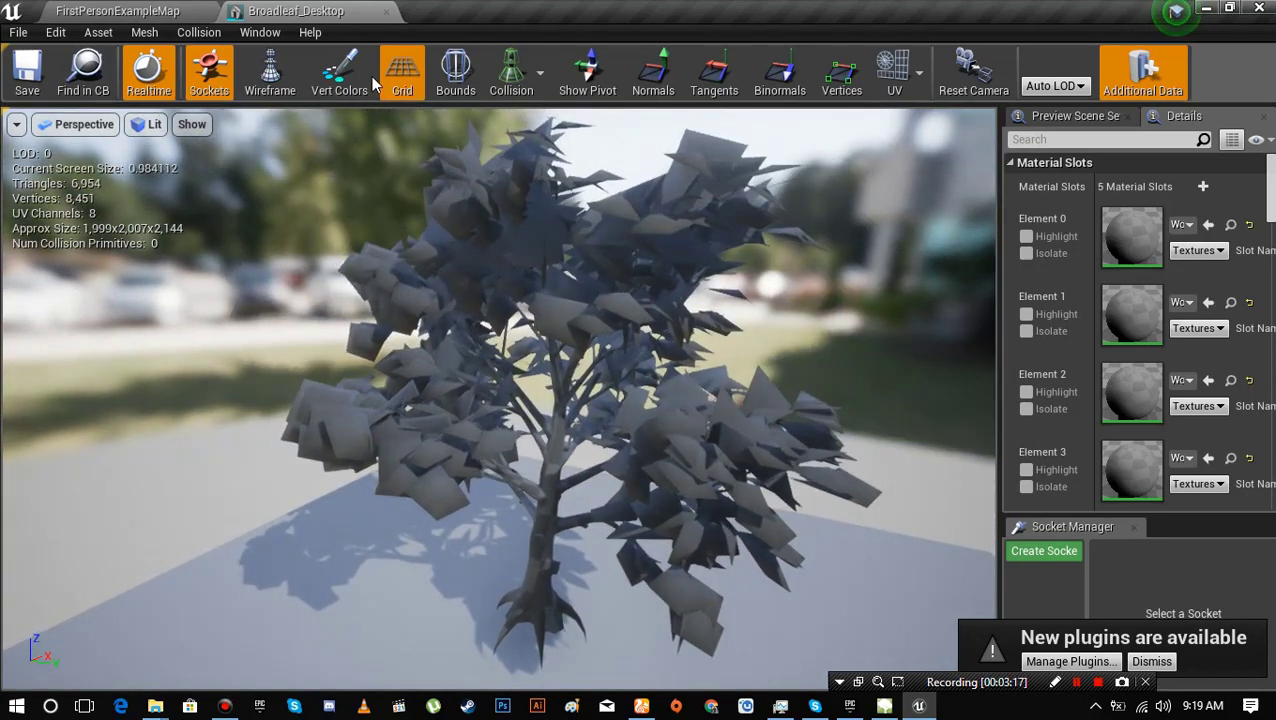
left_click(385, 12)
key("ctrl+F4")
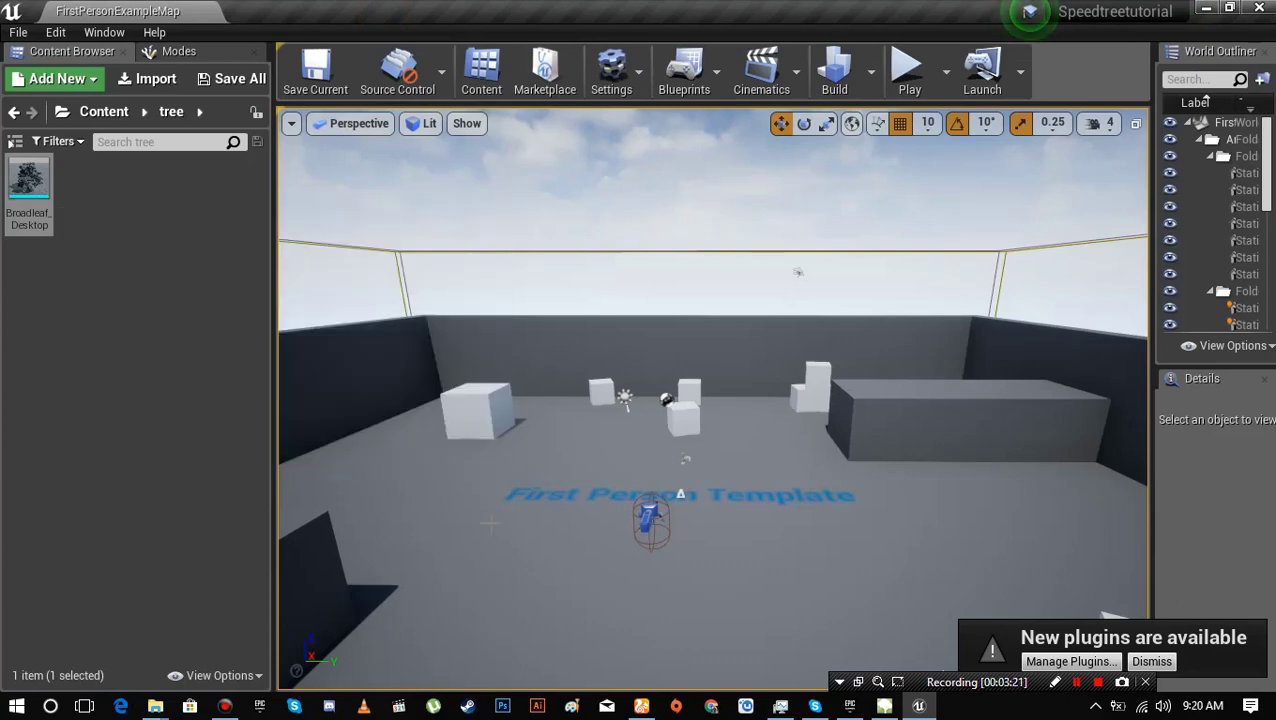
- Import the Broadleaf_Desktop Atlas, Atlas_Normal and Atlas_Specular textures plus BroadleafBark and BroadleafBark_Normal from Speedtree modes into the project's tree folder
left_click(1208, 9)
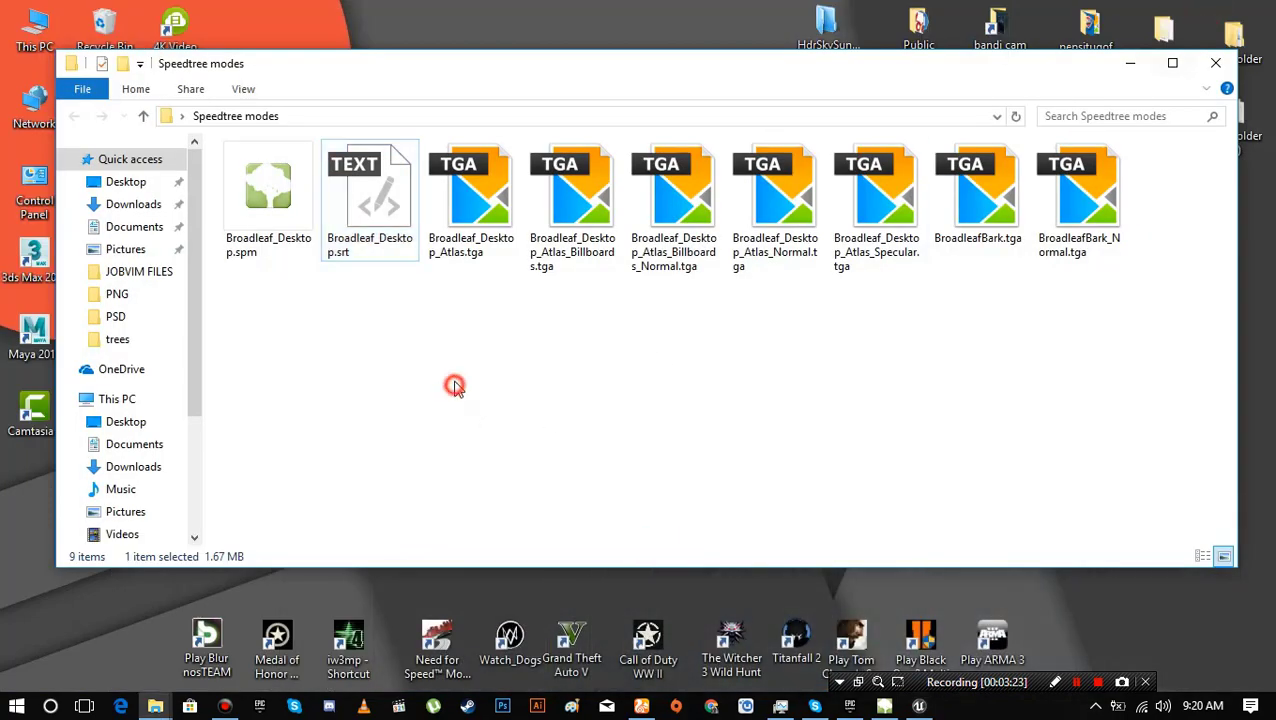
left_click(473, 240)
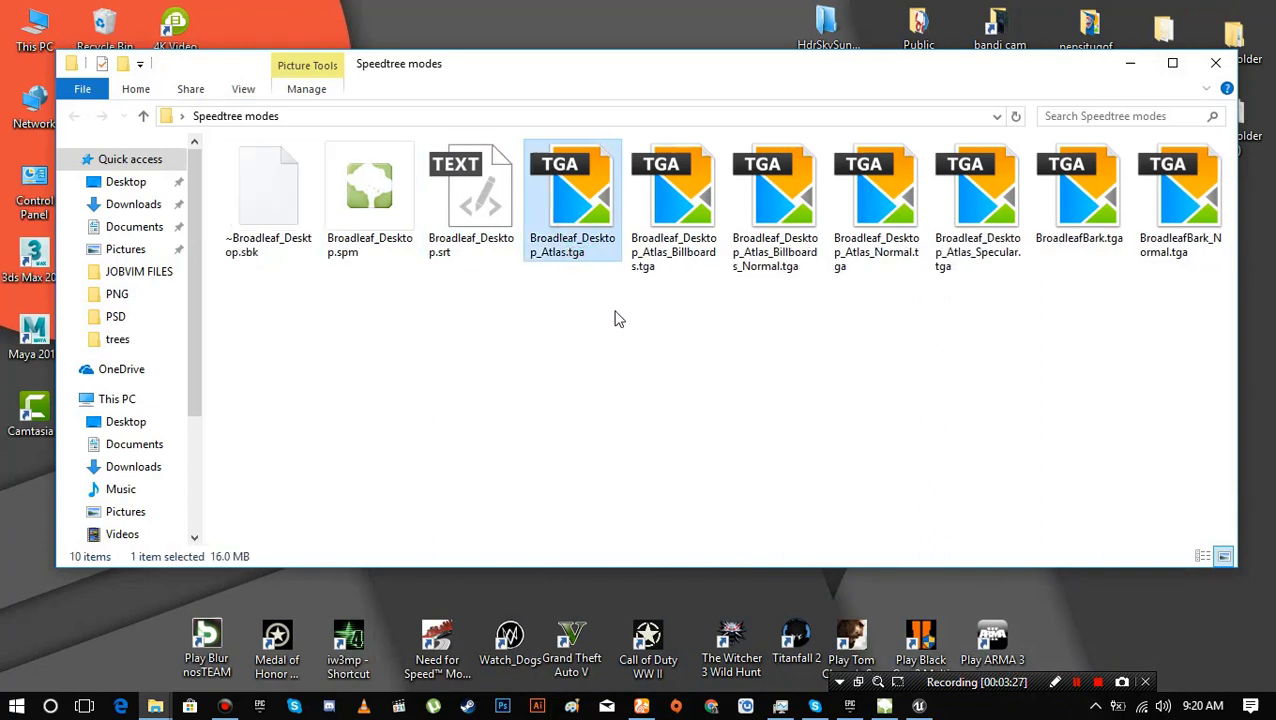
left_click(726, 384)
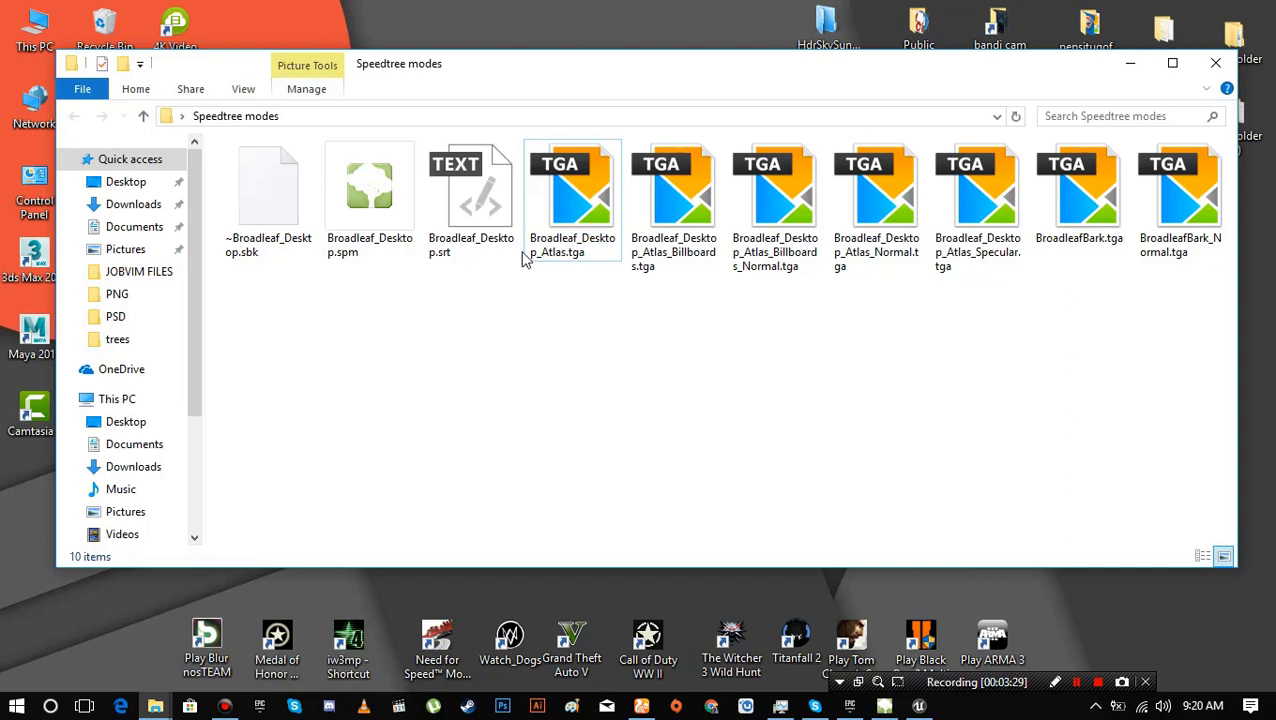
left_click(575, 230)
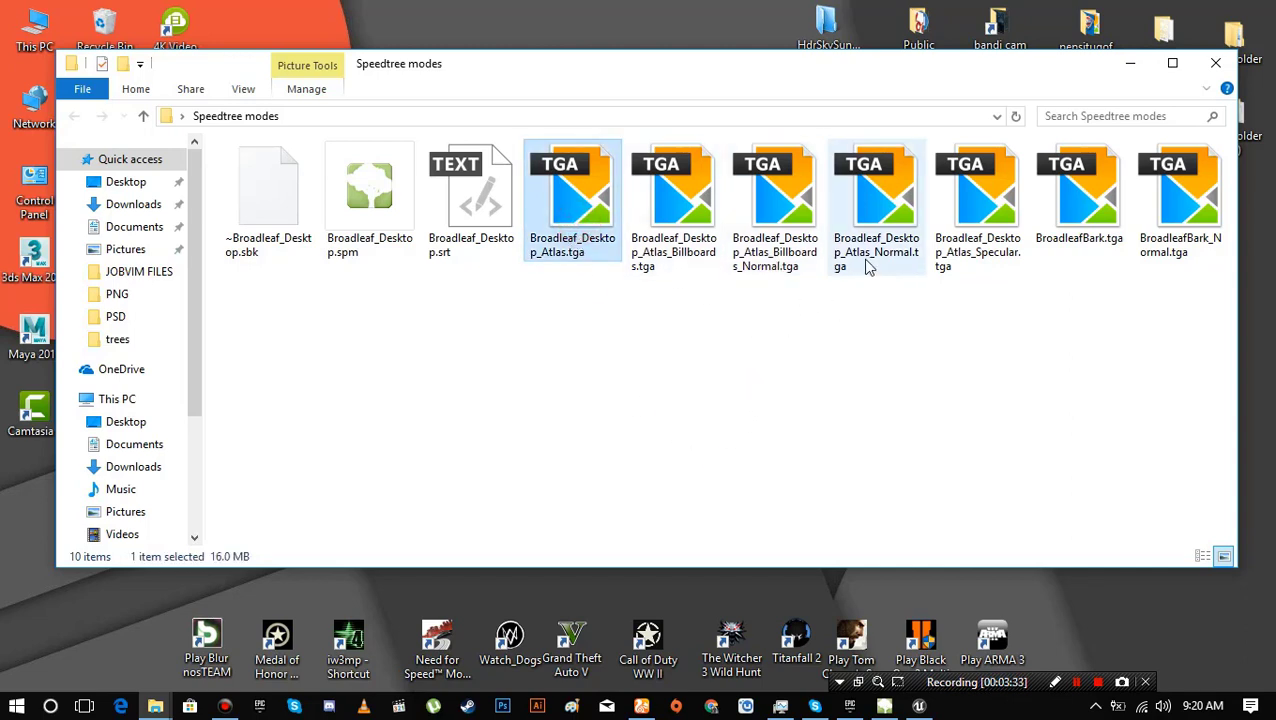
left_click(886, 232, "ctrl")
left_click(985, 220, "ctrl")
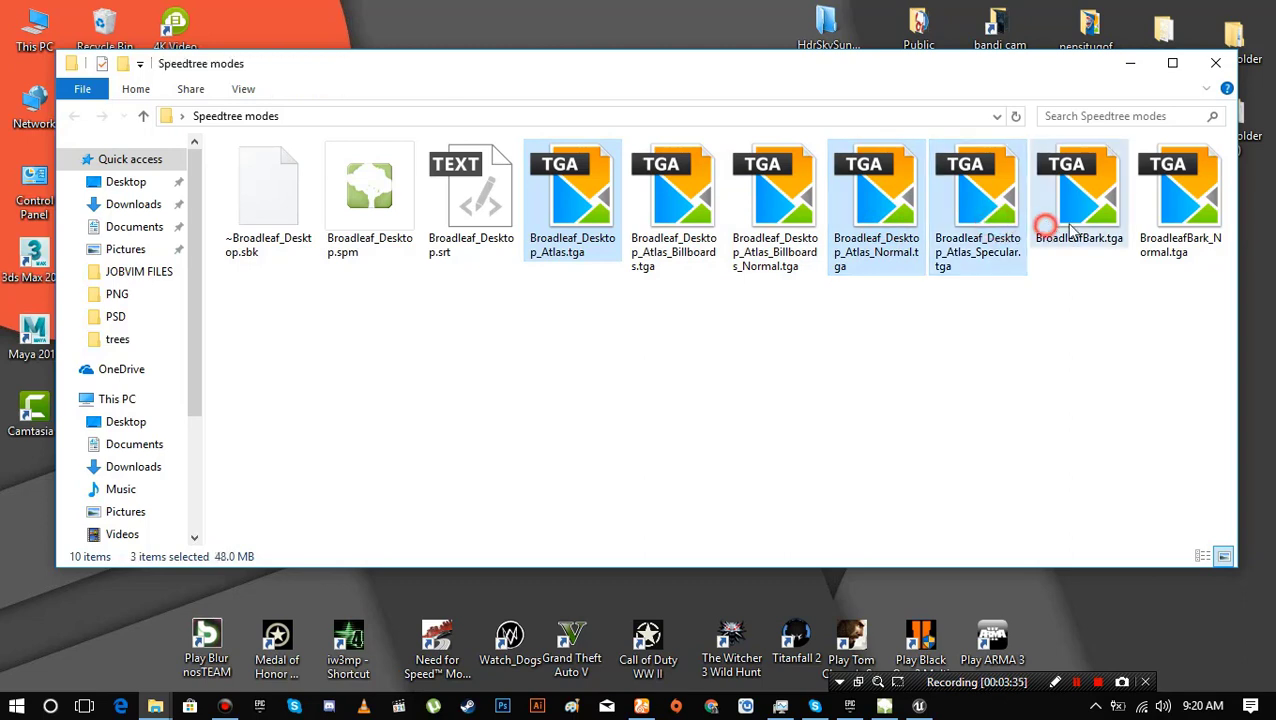
left_click(1185, 220, "ctrl")
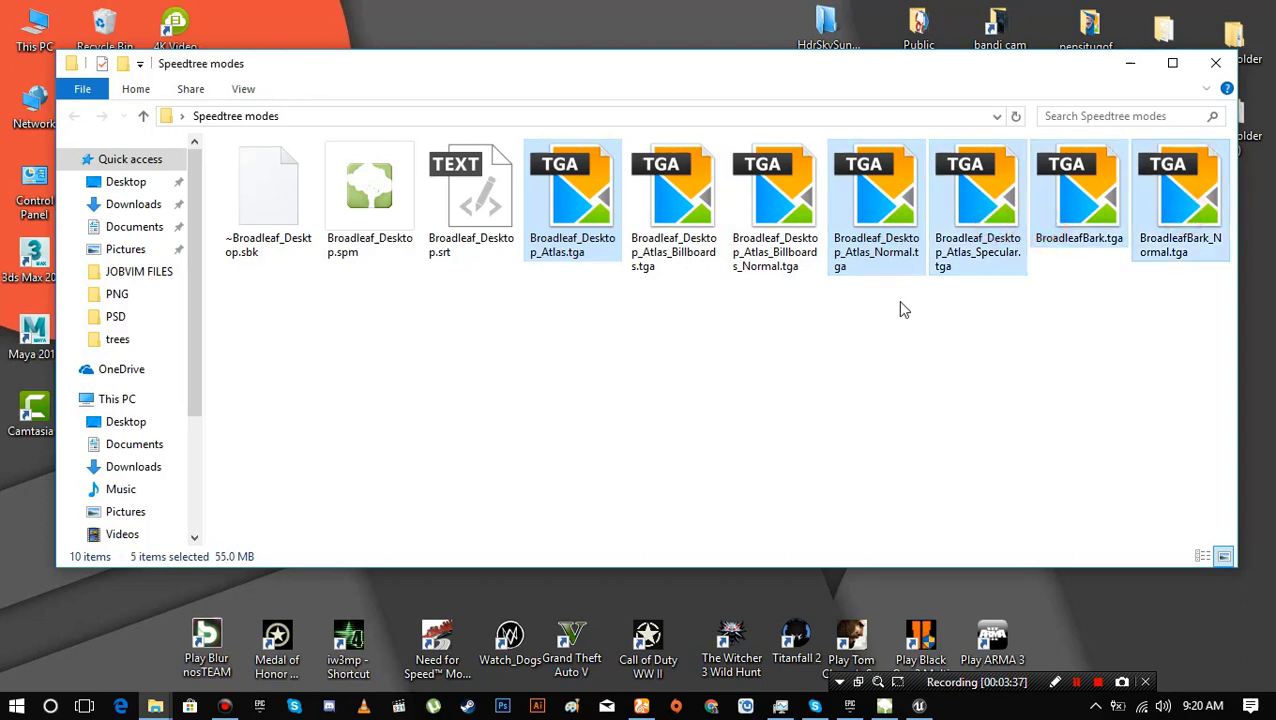
left_click_drag(892, 265, 281, 432)
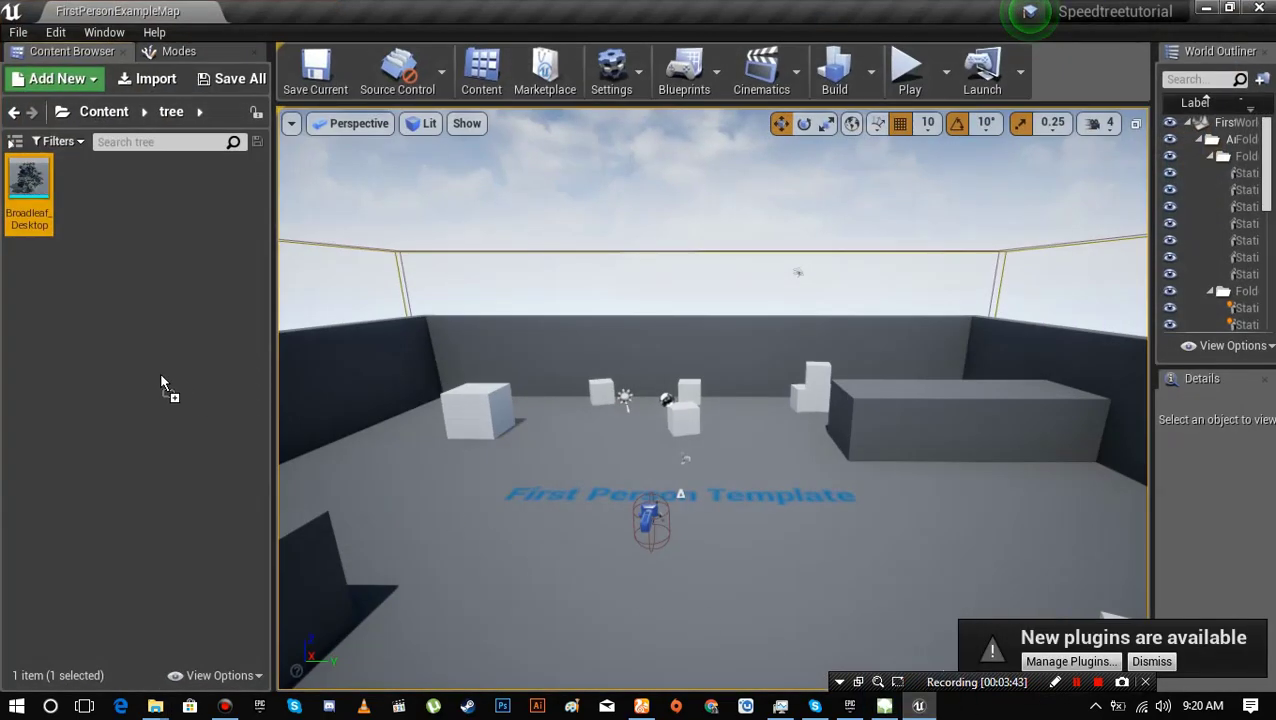
left_click_drag(161, 376, 161, 376)
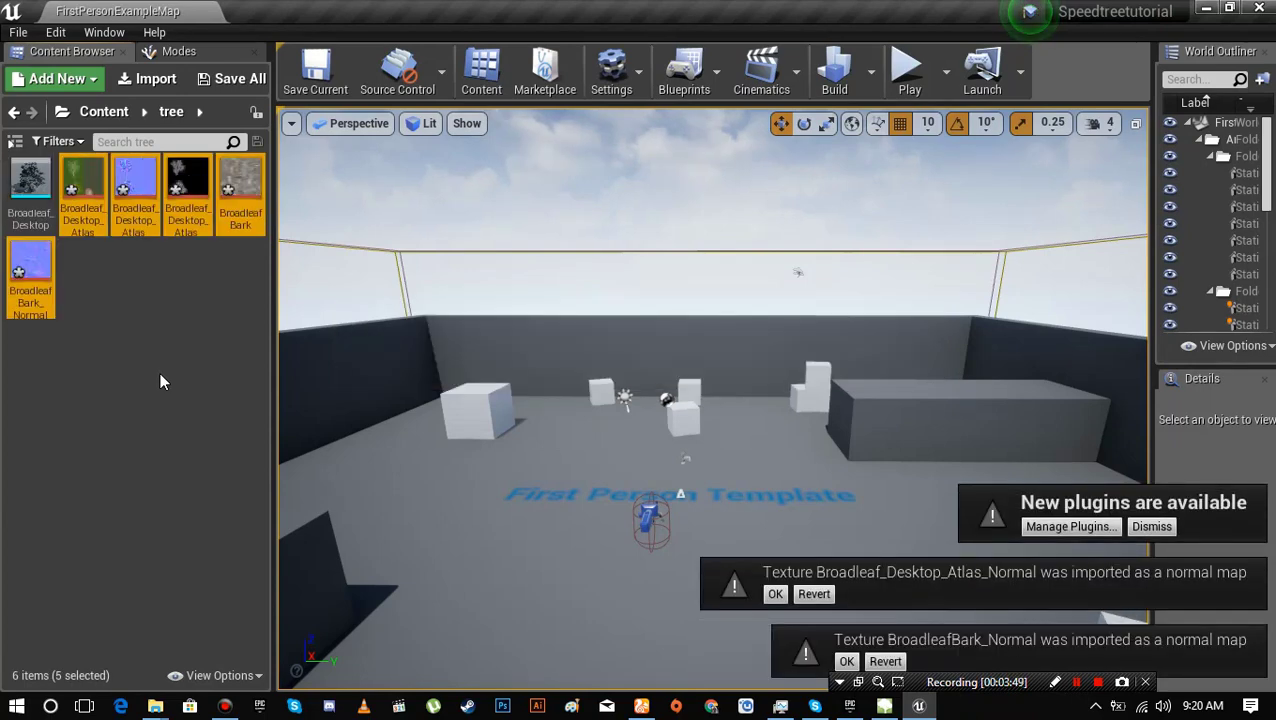
left_click(130, 310)
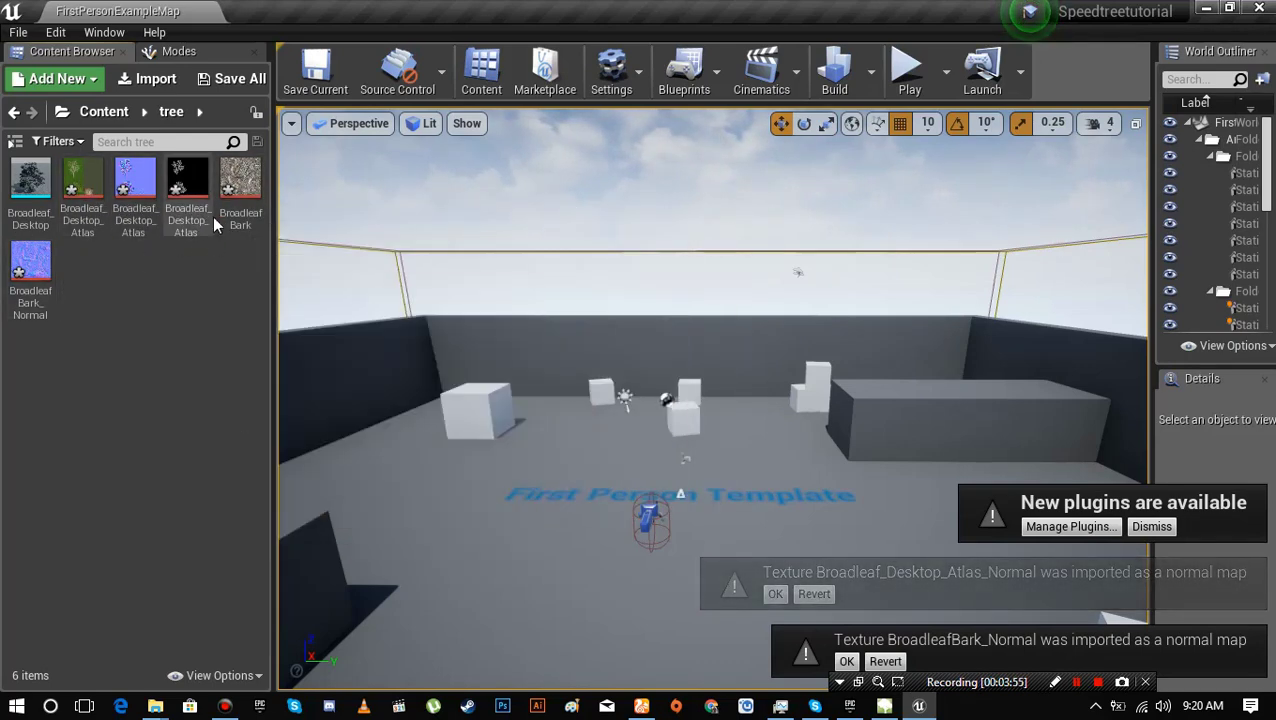
- Save all unsaved project content, including the newly imported textures
left_click(94, 325)
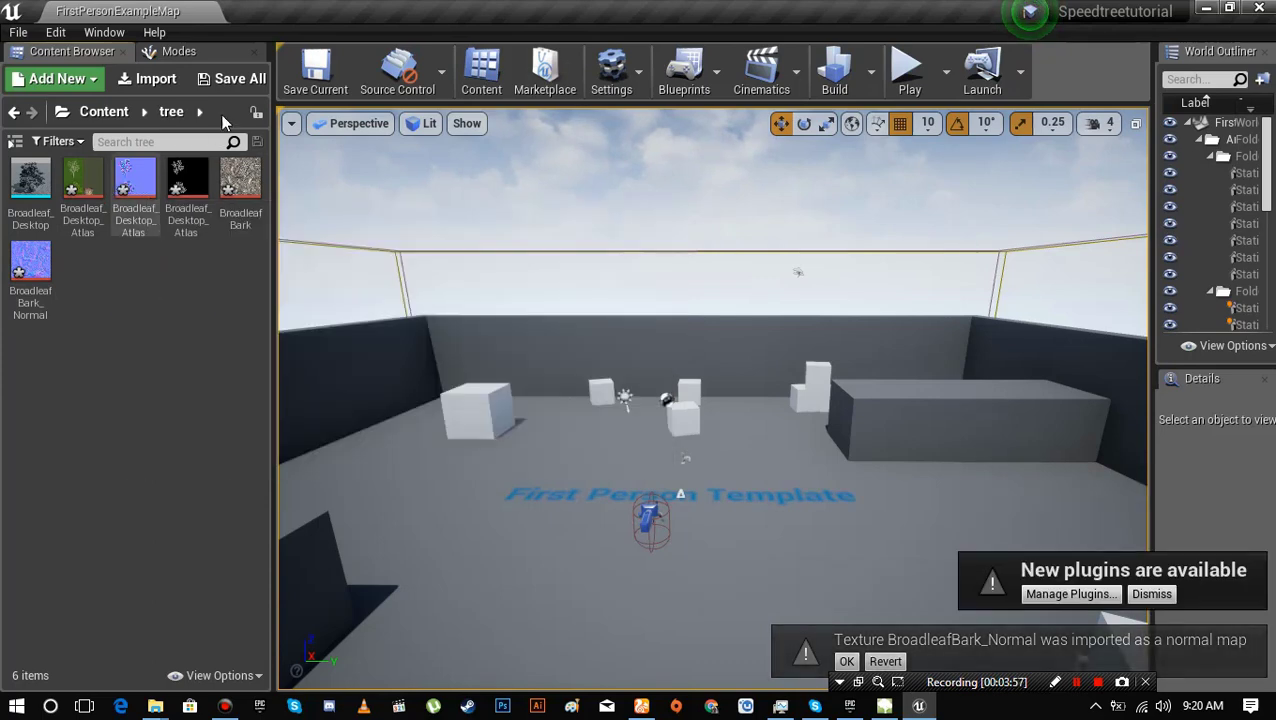
left_click(233, 82)
left_click(811, 529)
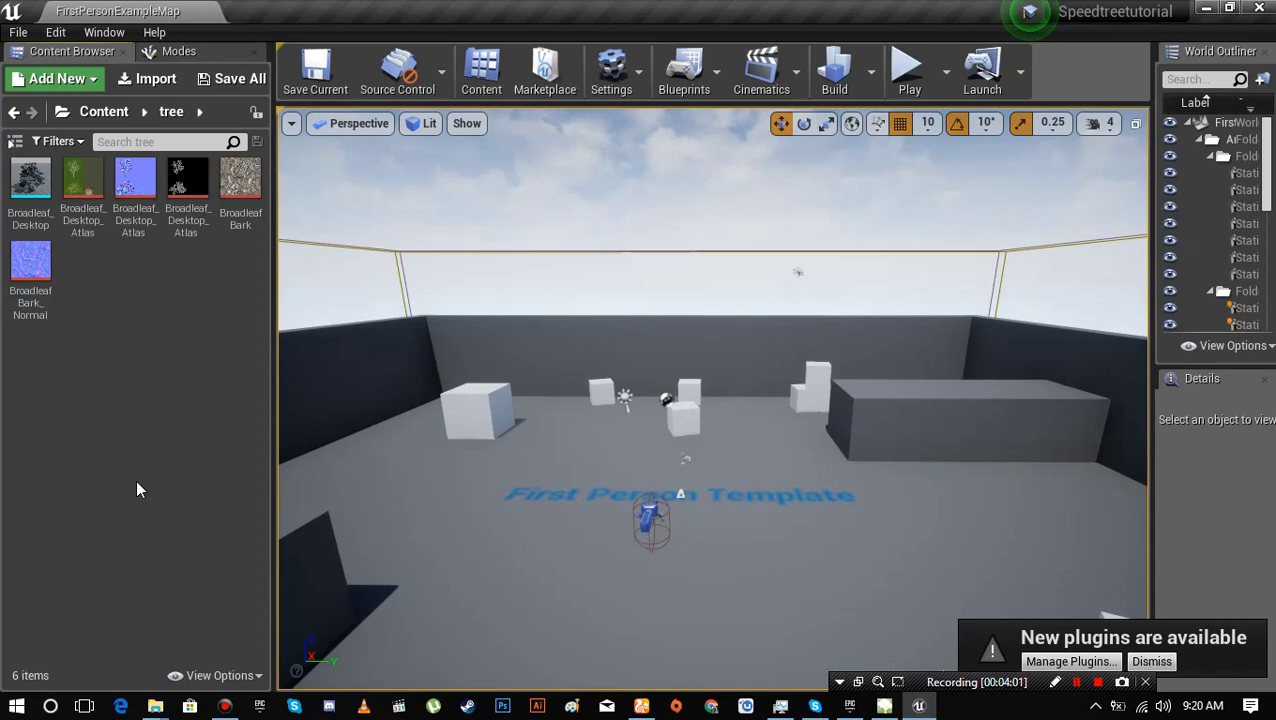
- Place the Broadleaf_Desktop tree on the level floor near the First Person Template text and frame it in view
left_click_drag(30, 180, 587, 476)
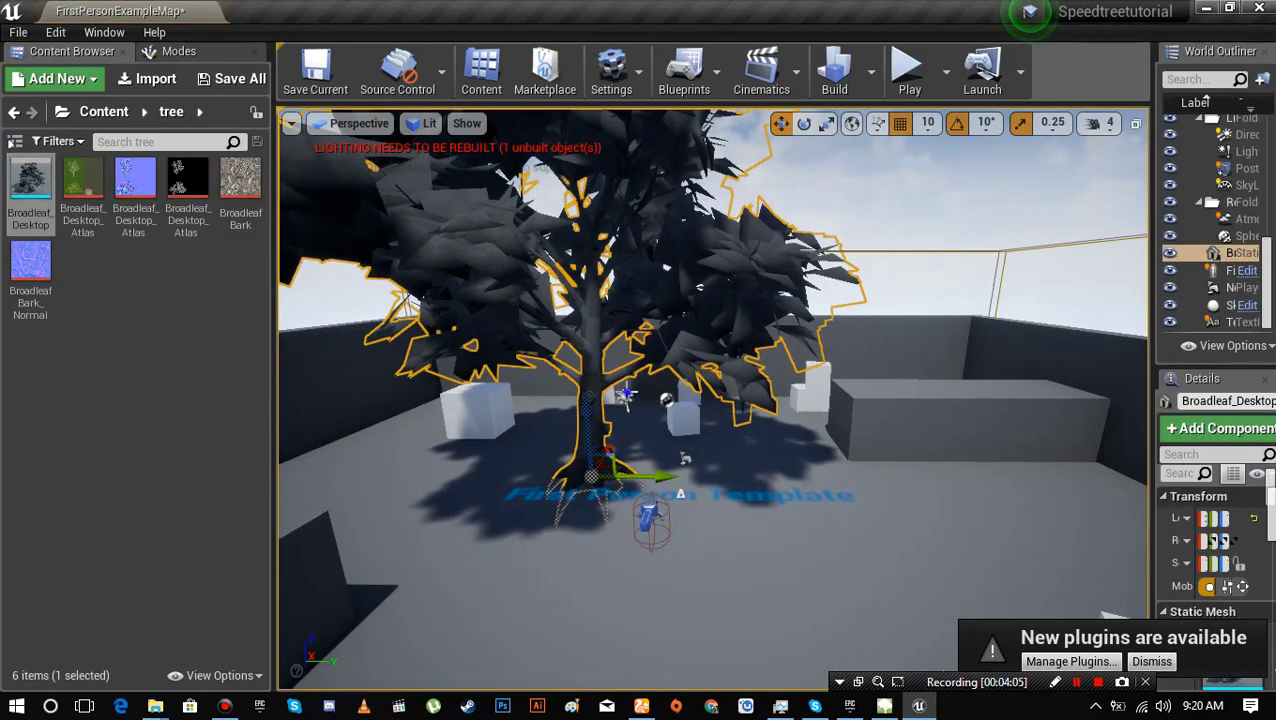
key("f")
left_click(214, 384)
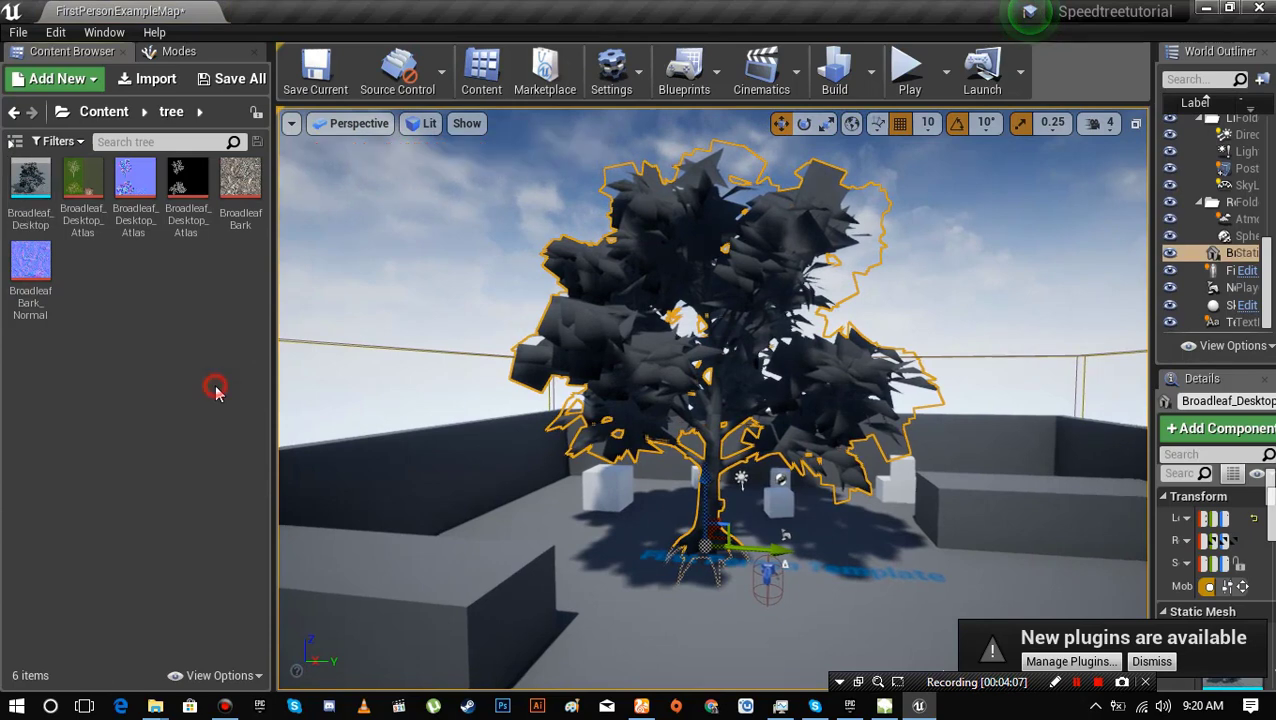
- Create a new material named M_Broadleaf in the tree folder
right_click(130, 345)
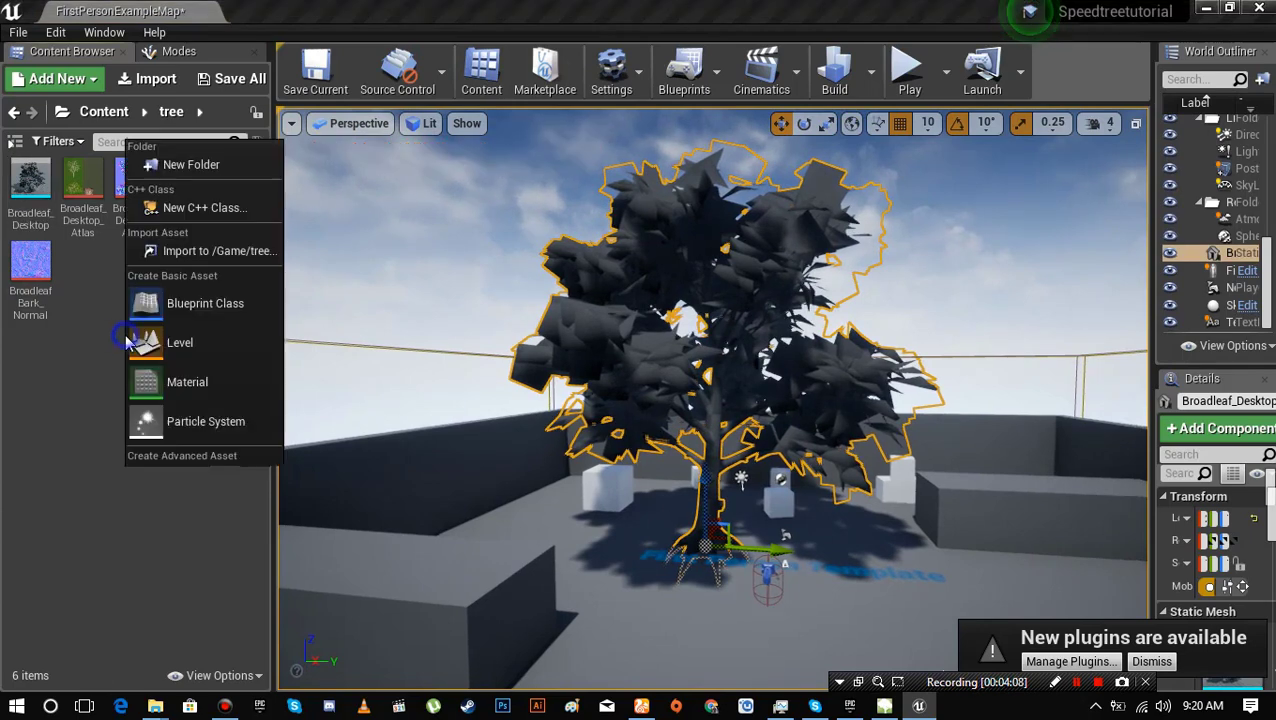
left_click(72, 420)
right_click(73, 418)
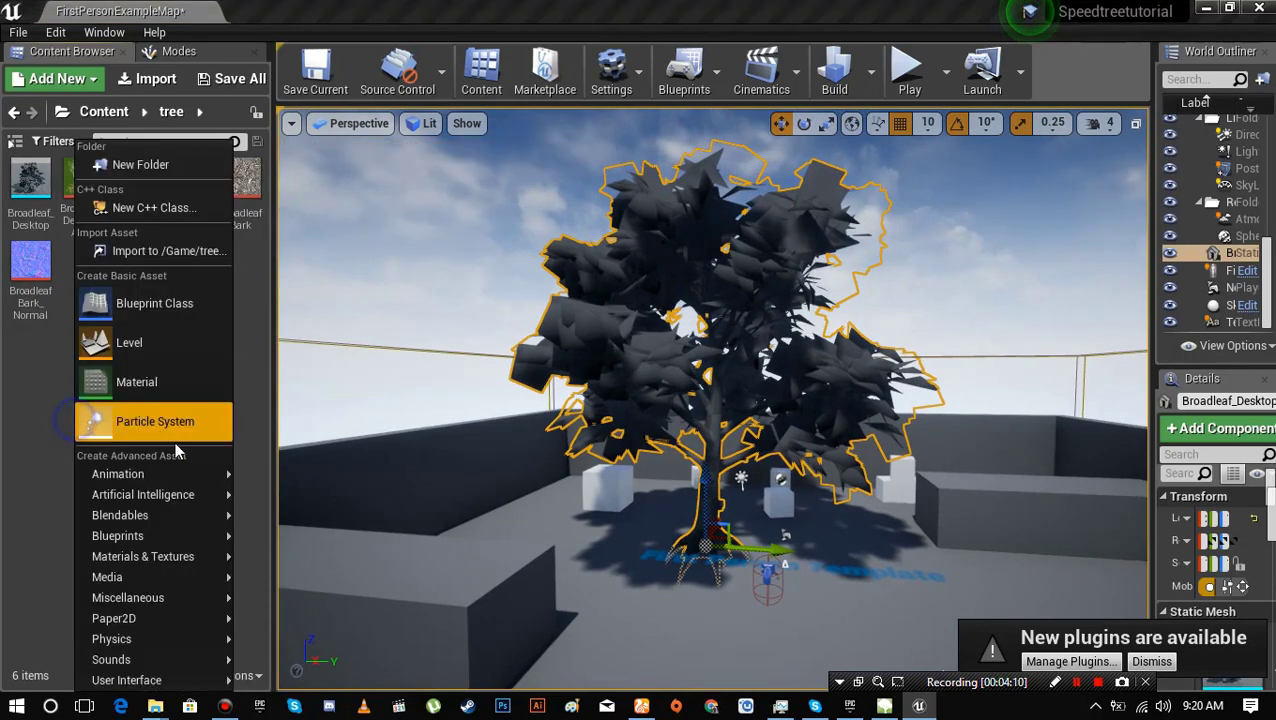
left_click(166, 386)
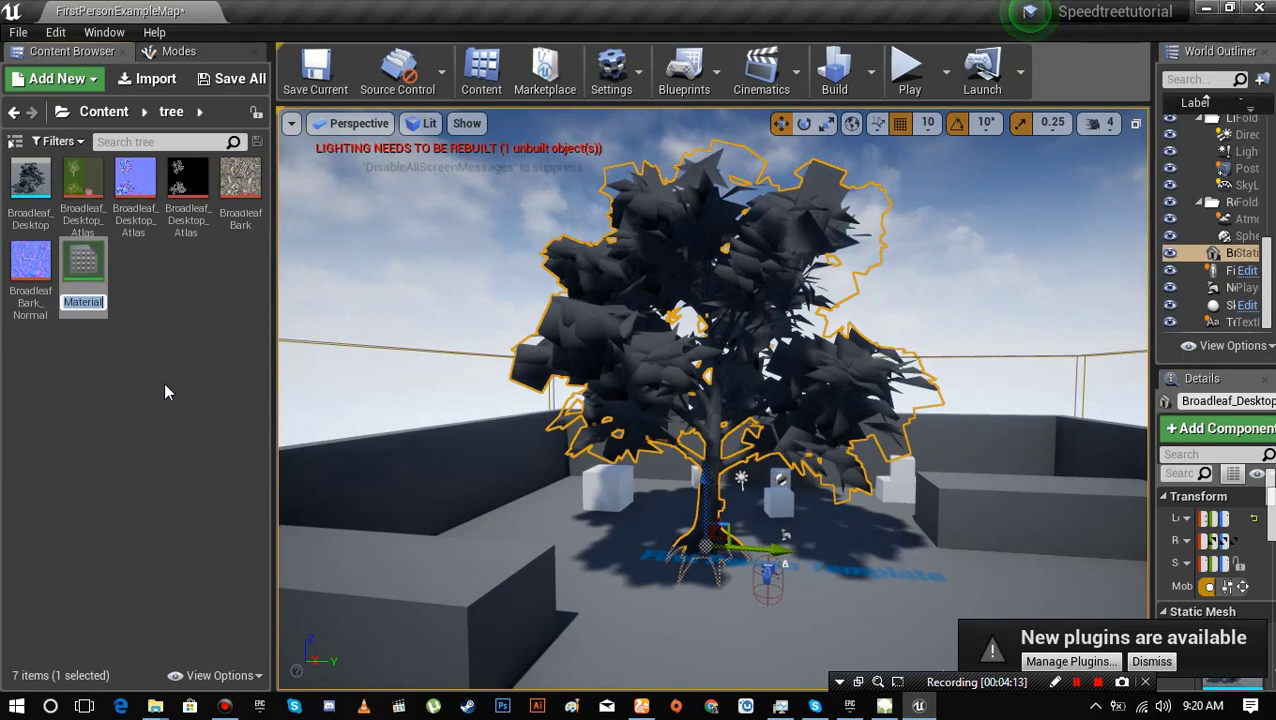
type("M_")
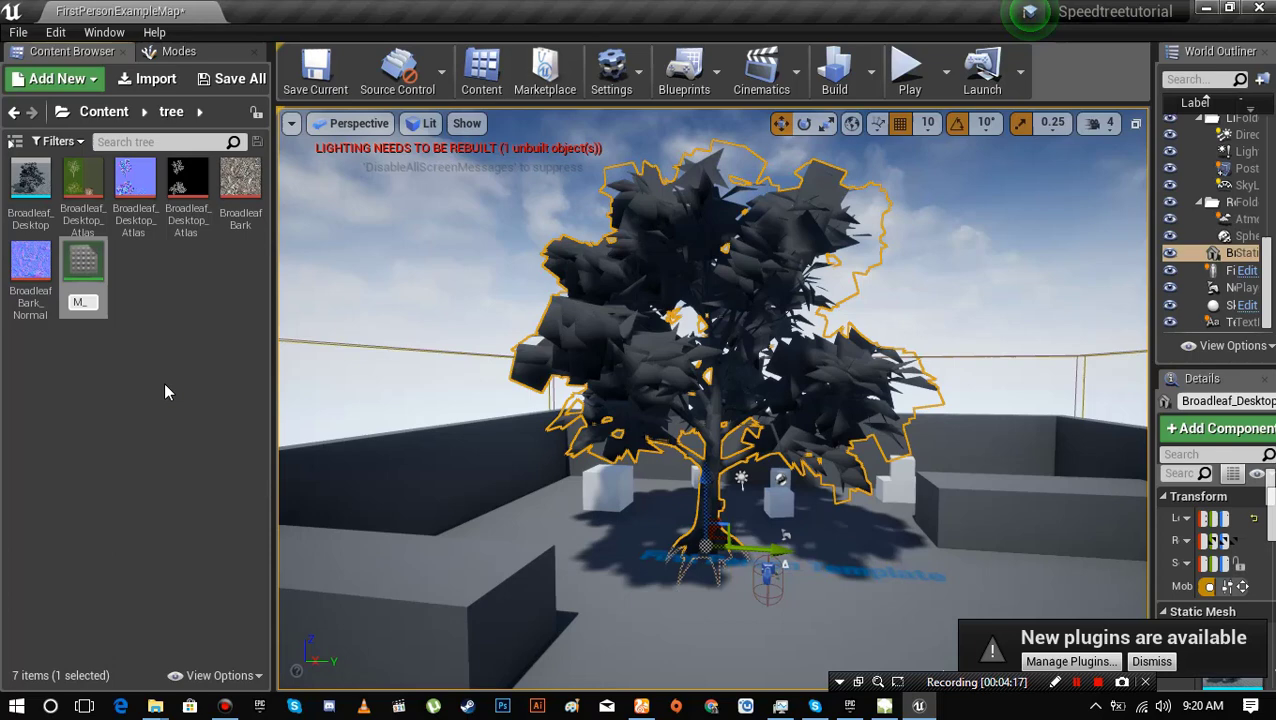
type("Bro")
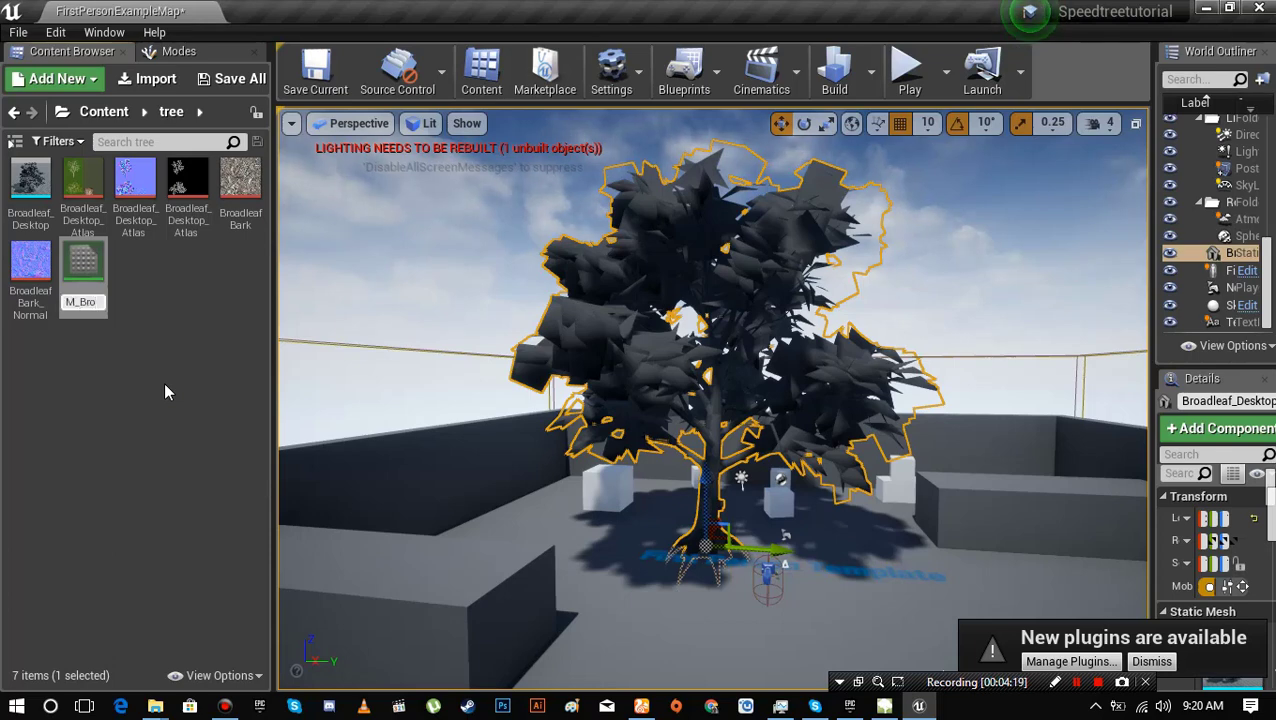
type("adl")
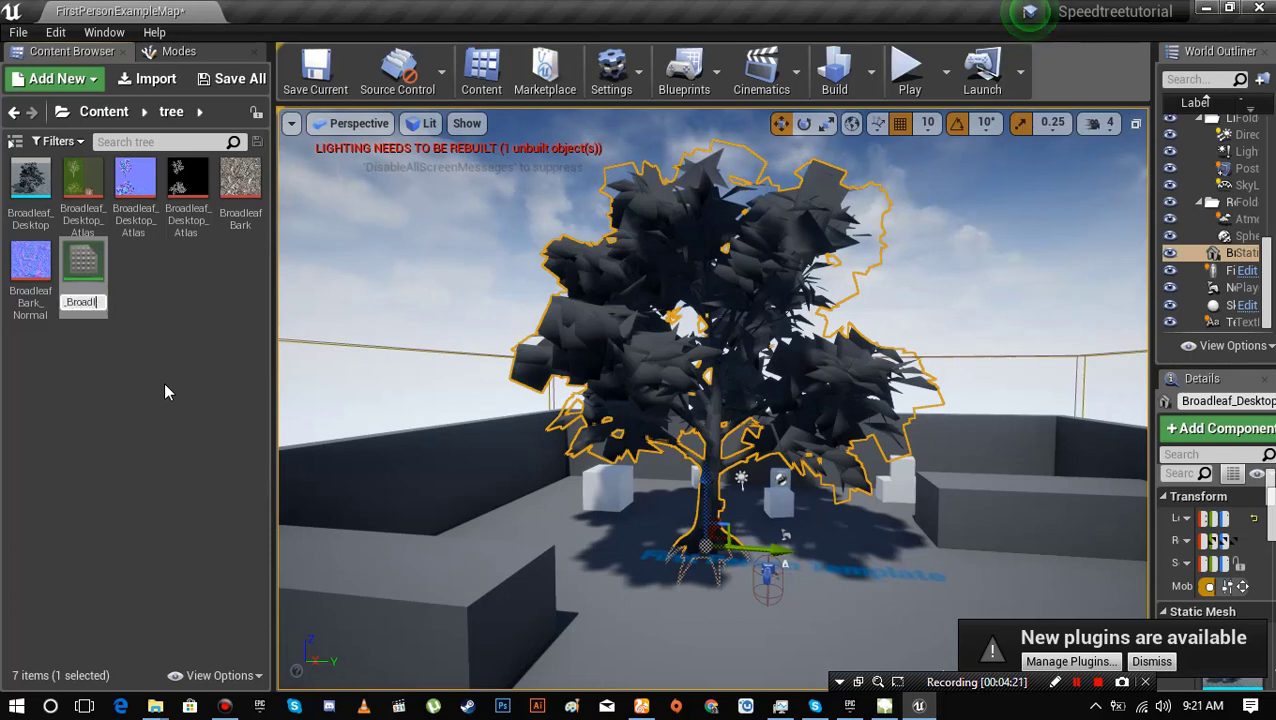
type("eaf")
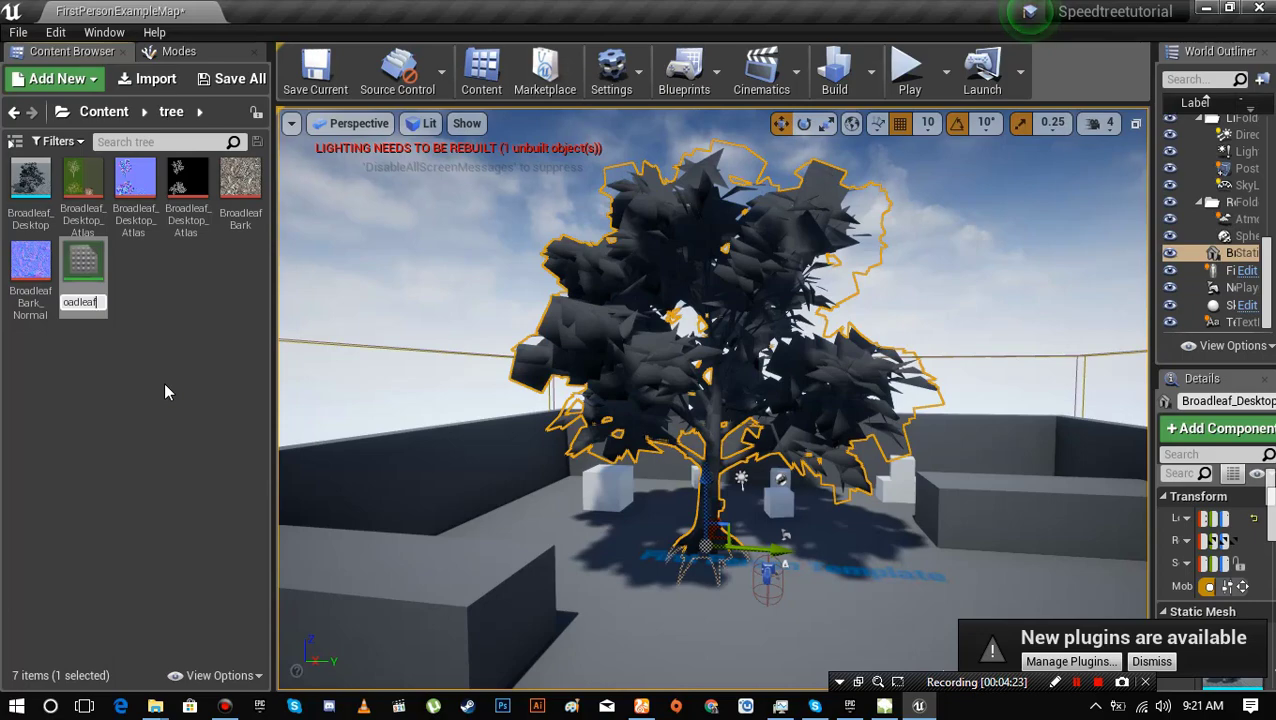
key("Return")
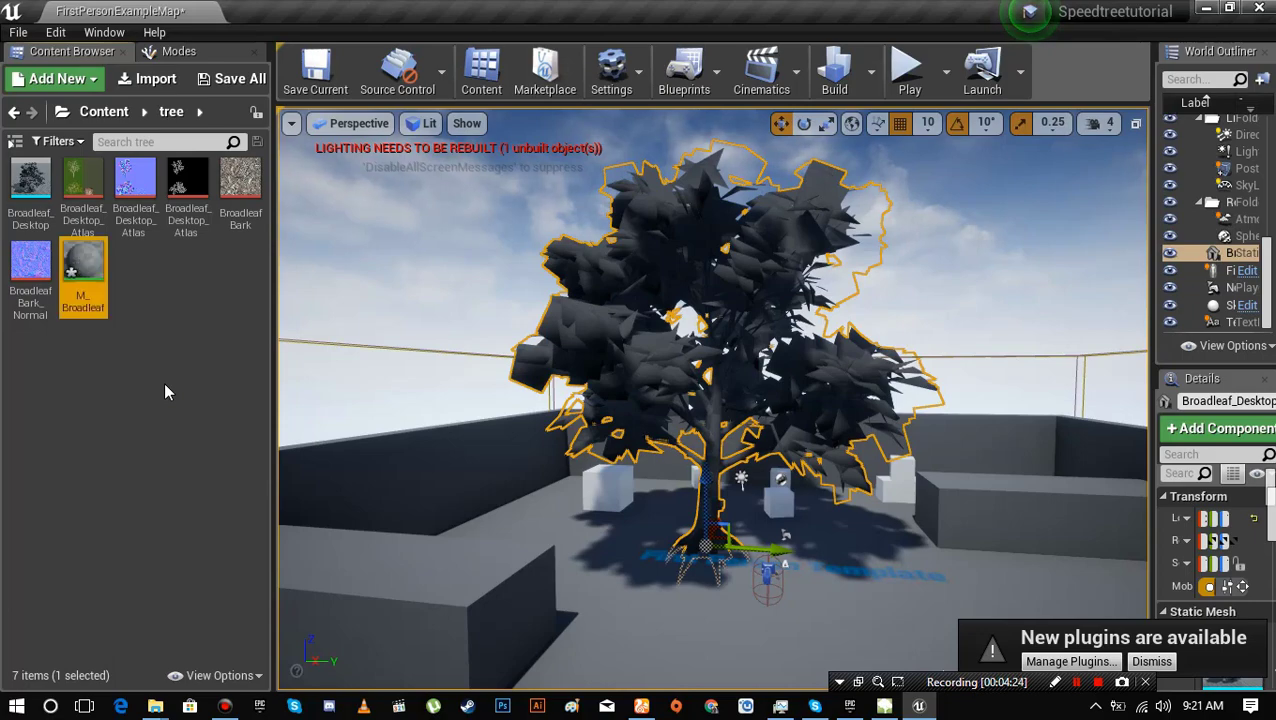
- Open M_Broadleaf in the material editor, docked beside the level editor, and set its blend mode to Masked
double_click(86, 270)
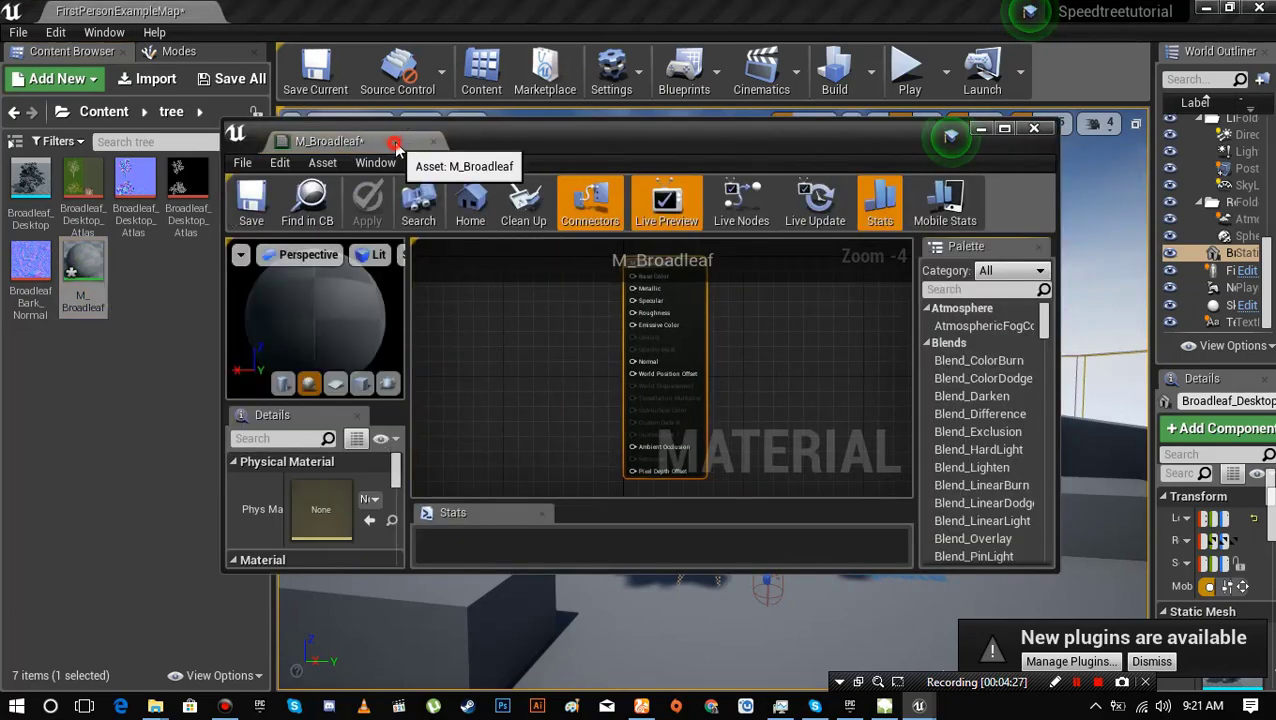
left_click_drag(396, 145, 350, 13)
right_click_drag(387, 219, 684, 352)
scroll(599, 367, "up", 4)
scroll(690, 304, "down", 2)
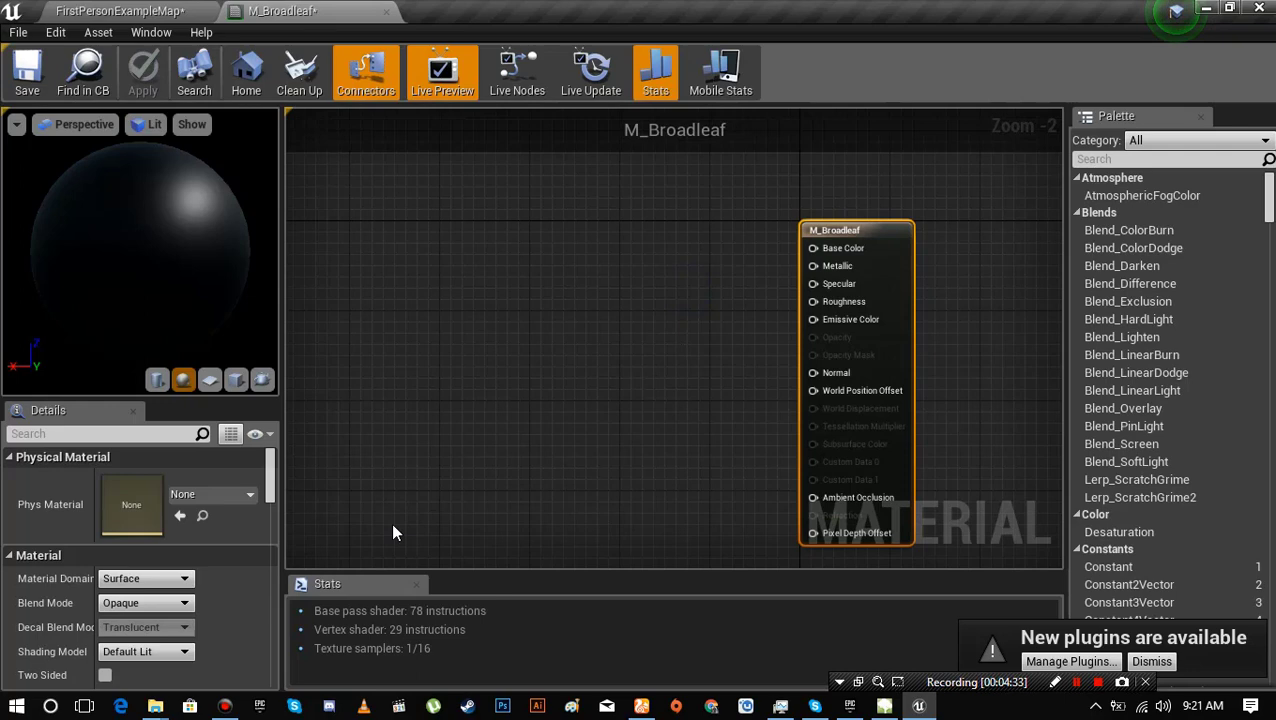
left_click(523, 412)
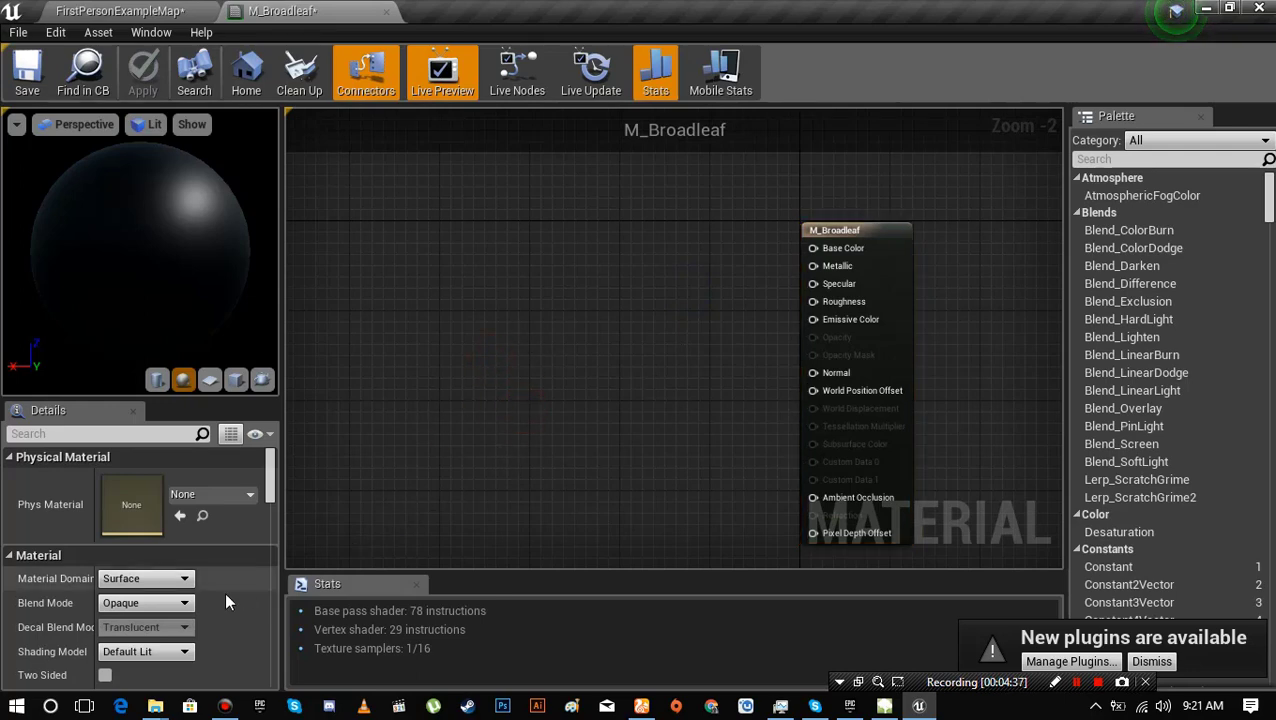
left_click(152, 603)
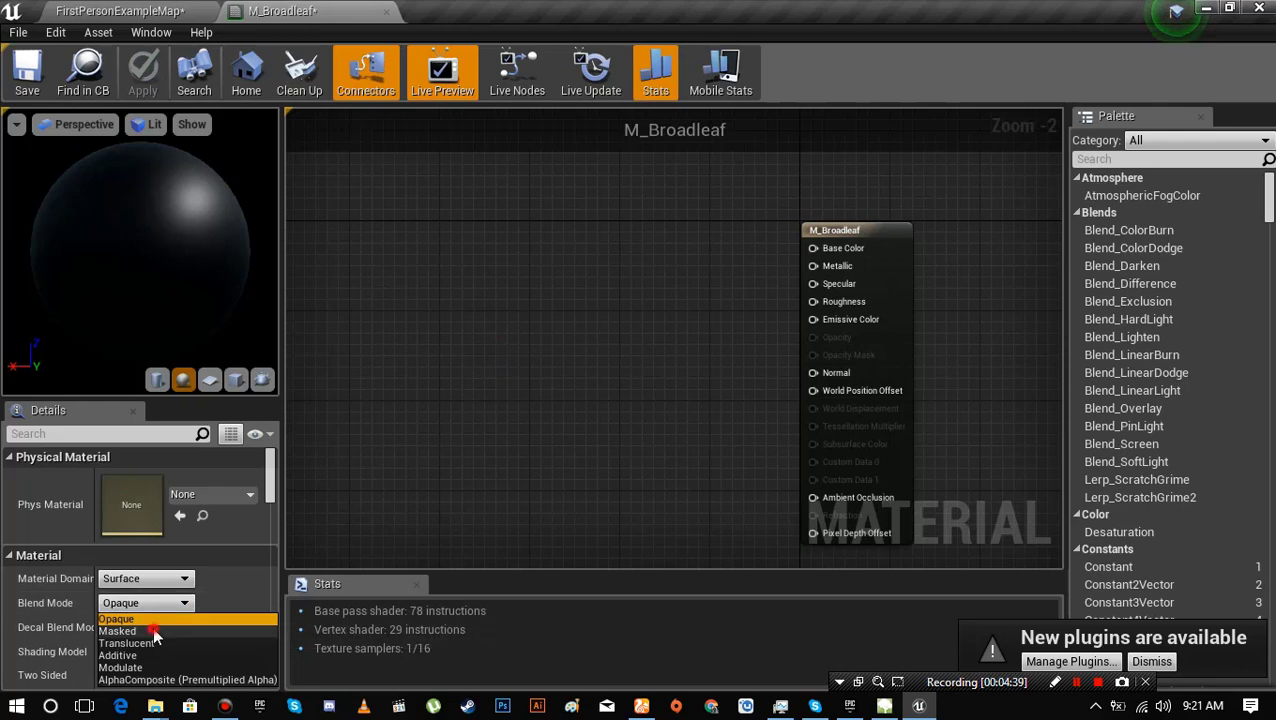
left_click(156, 631)
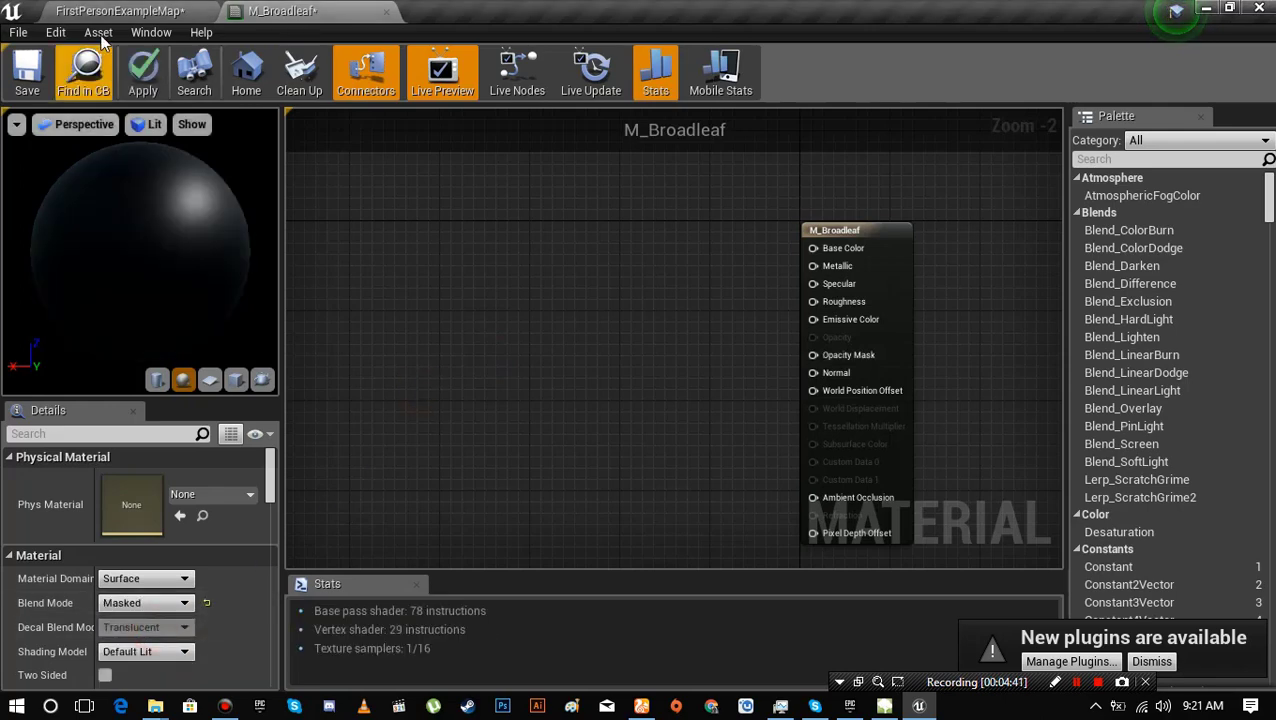
- Add the Broadleaf_Desktop color, normal and specular atlas textures to the M_Broadleaf graph as texture samples
left_click(120, 10)
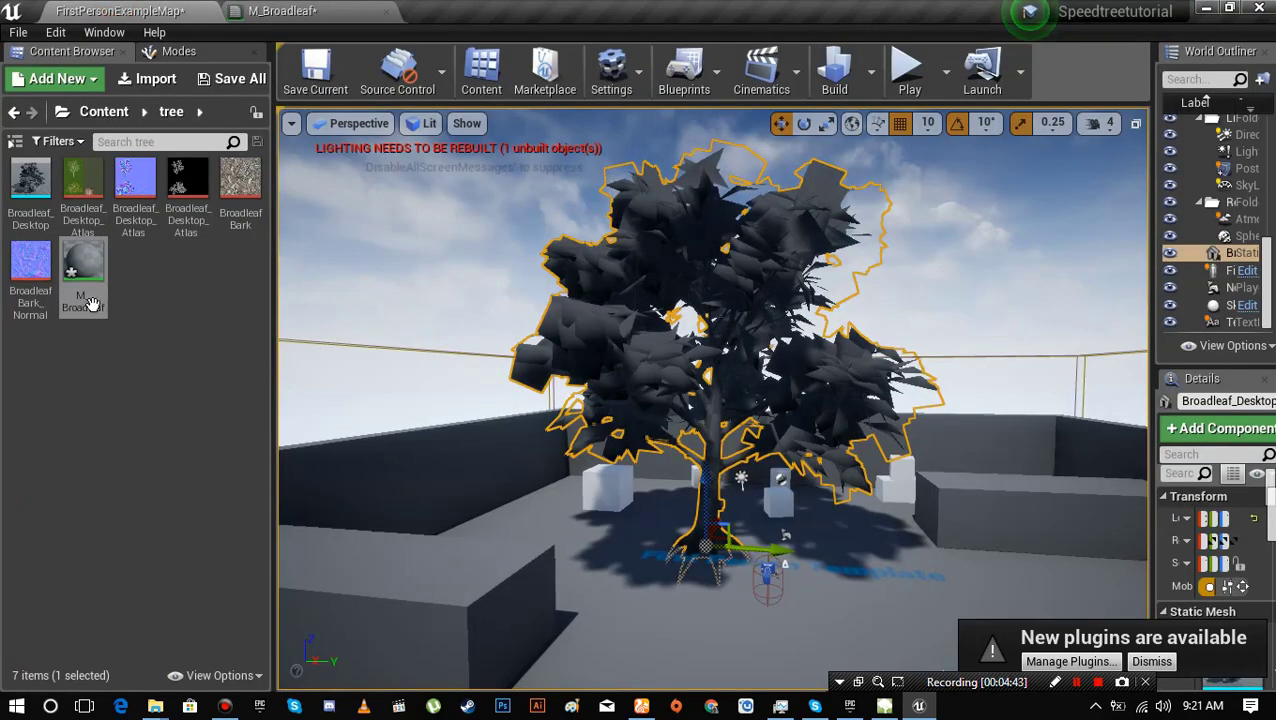
left_click(80, 184)
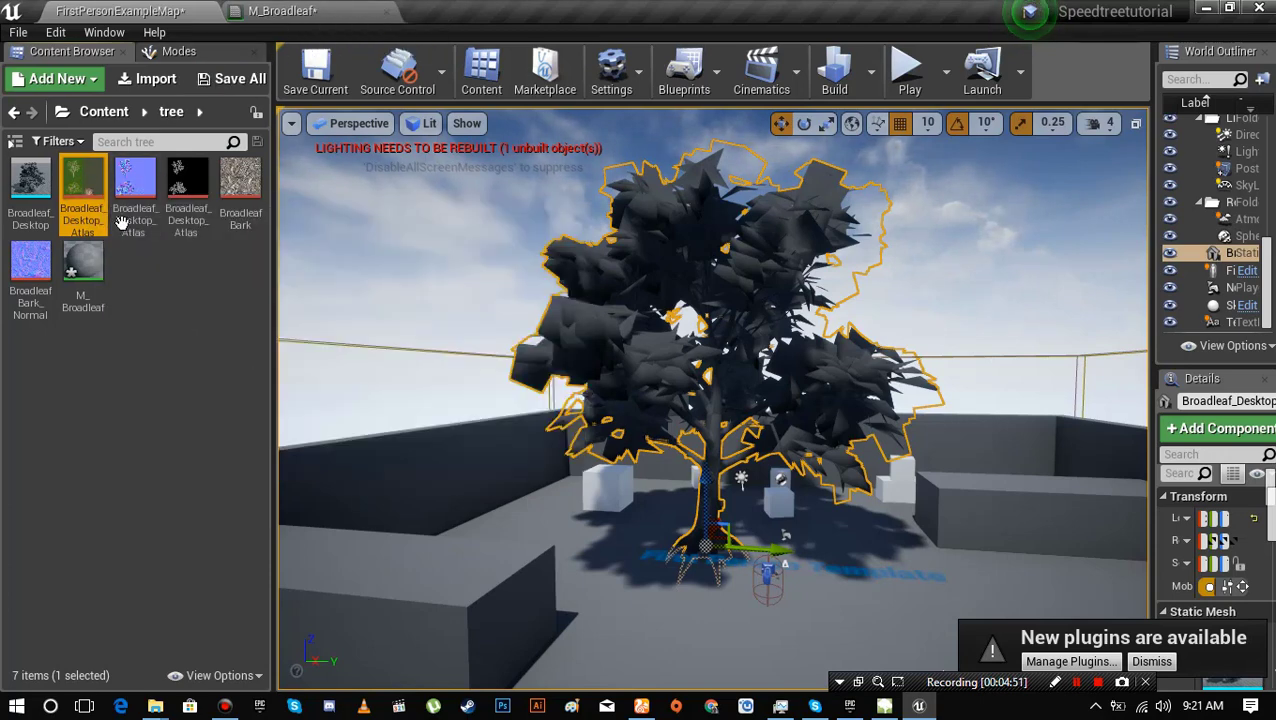
left_click(135, 184, "ctrl")
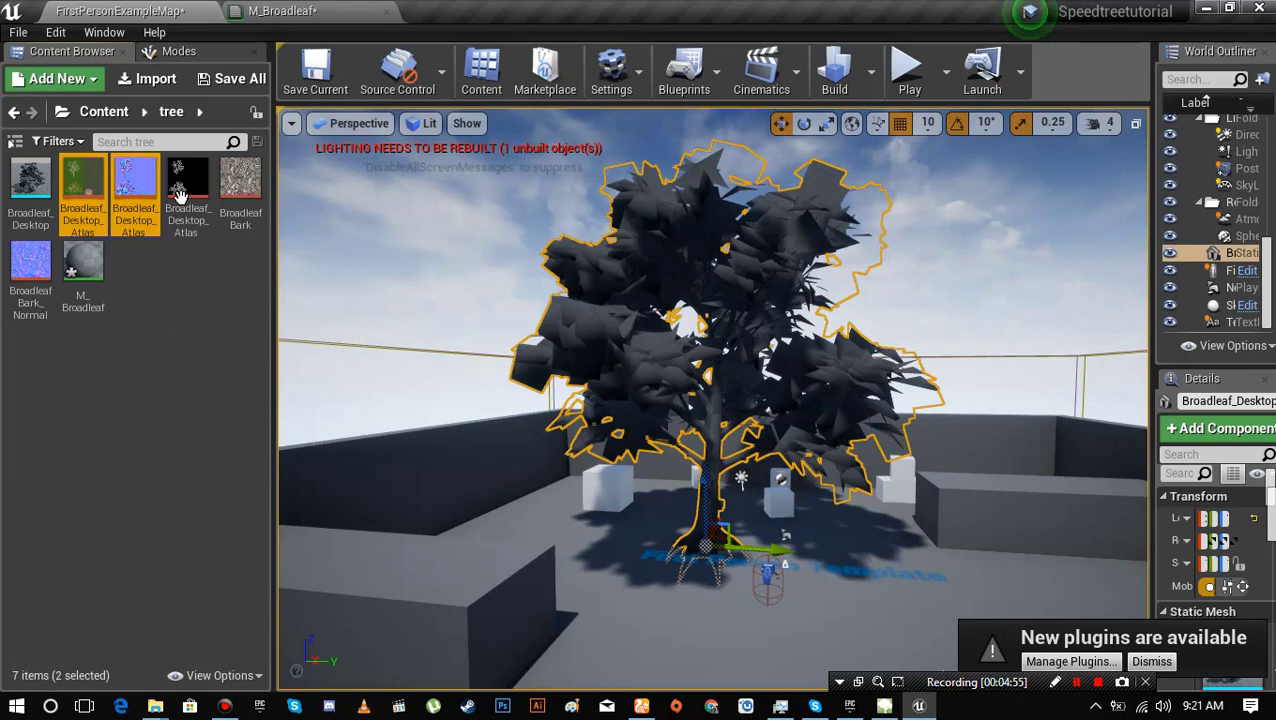
left_click(180, 184, "ctrl")
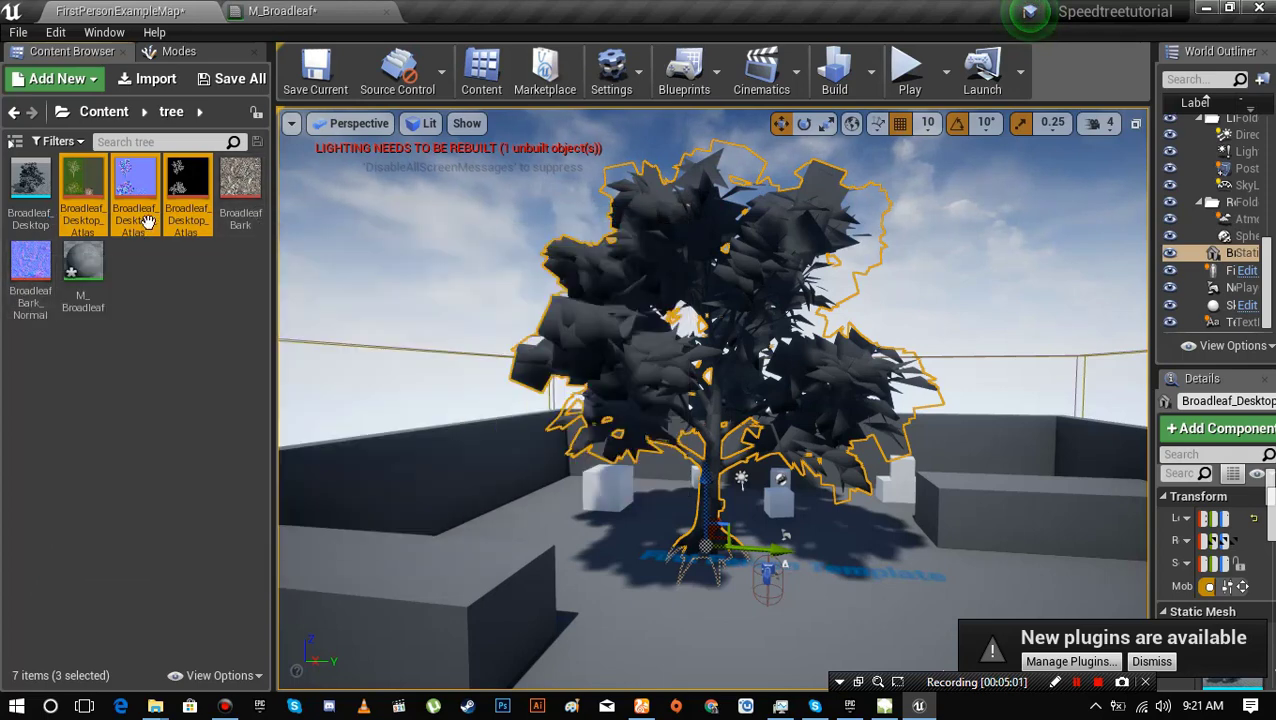
left_click_drag(139, 204, 534, 253)
- Arrange the three texture samples in a column beside the material node, ordered color, specular and normal from the top
left_click_drag(575, 323, 486, 355)
left_click_drag(603, 352, 601, 451)
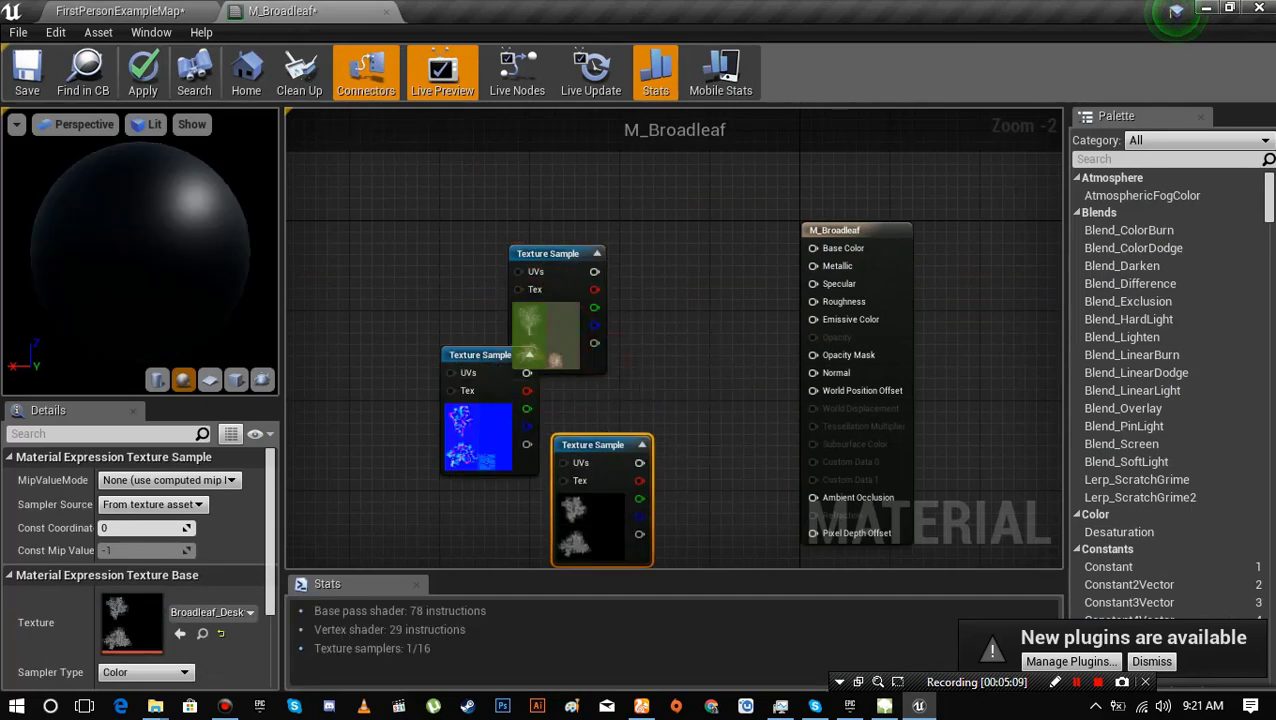
right_click_drag(629, 402, 572, 400)
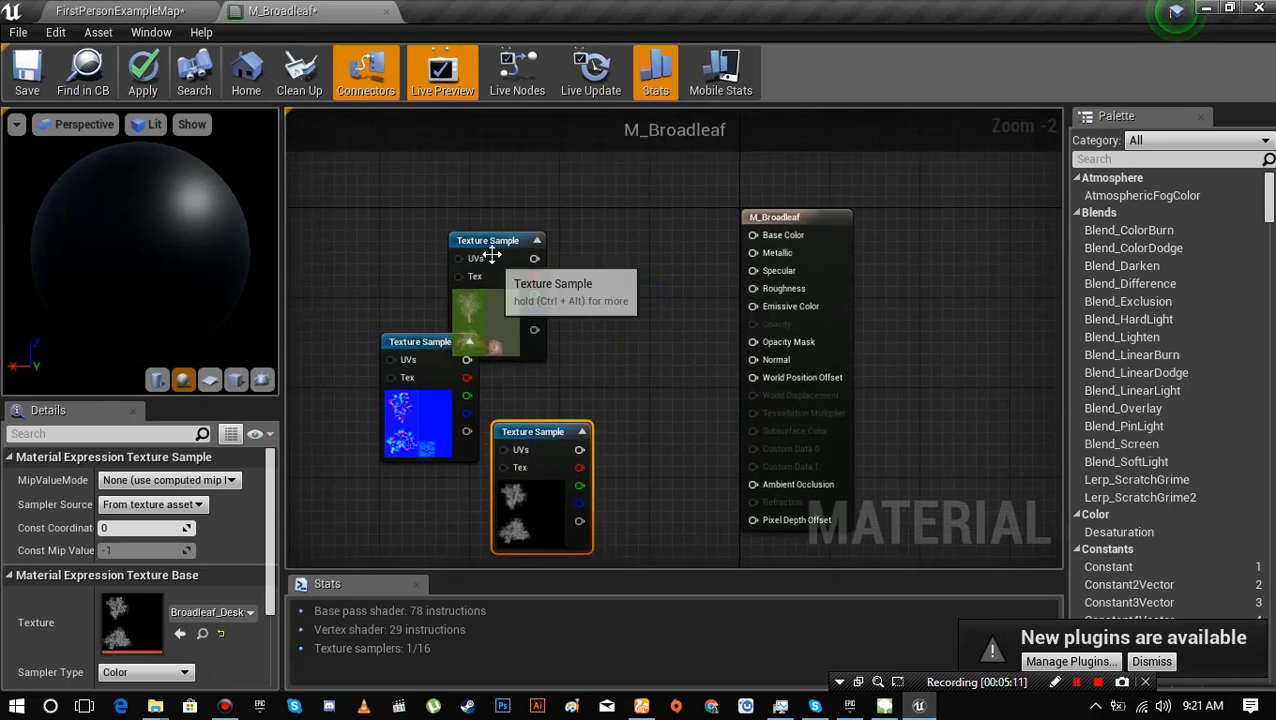
left_click_drag(487, 240, 468, 172)
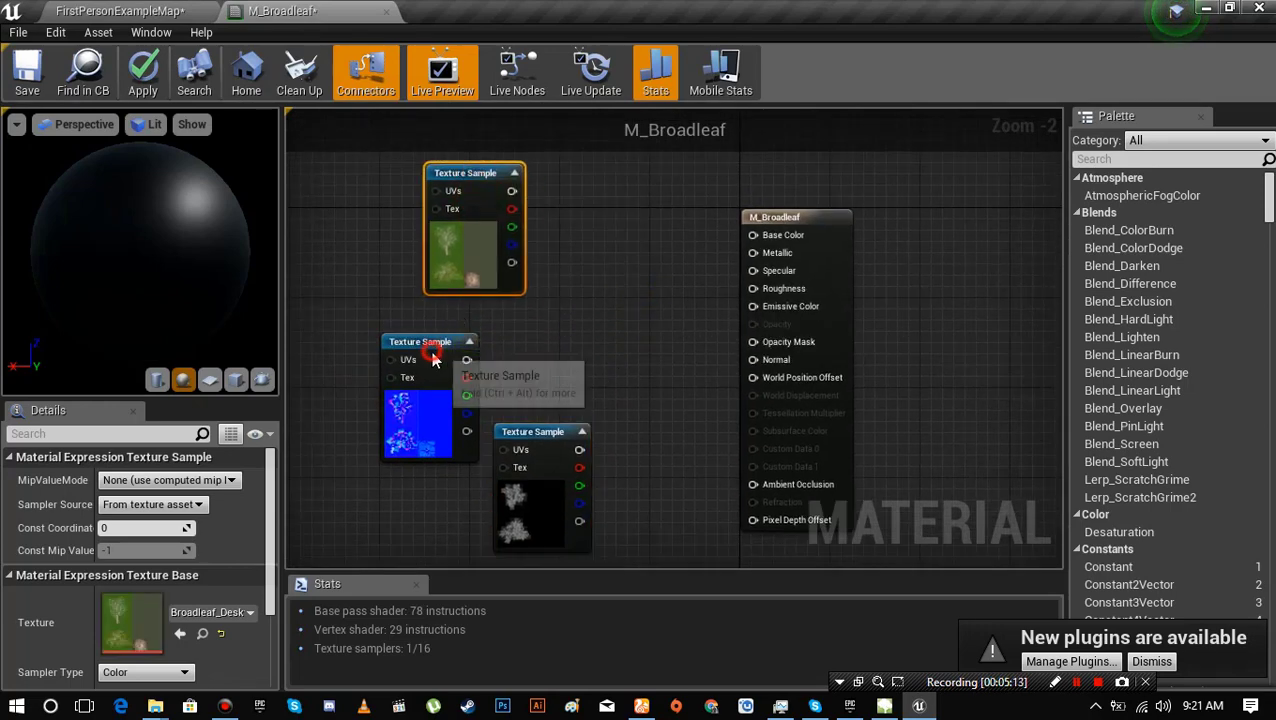
left_click_drag(445, 343, 465, 321)
left_click_drag(539, 443, 582, 278)
left_click(430, 350)
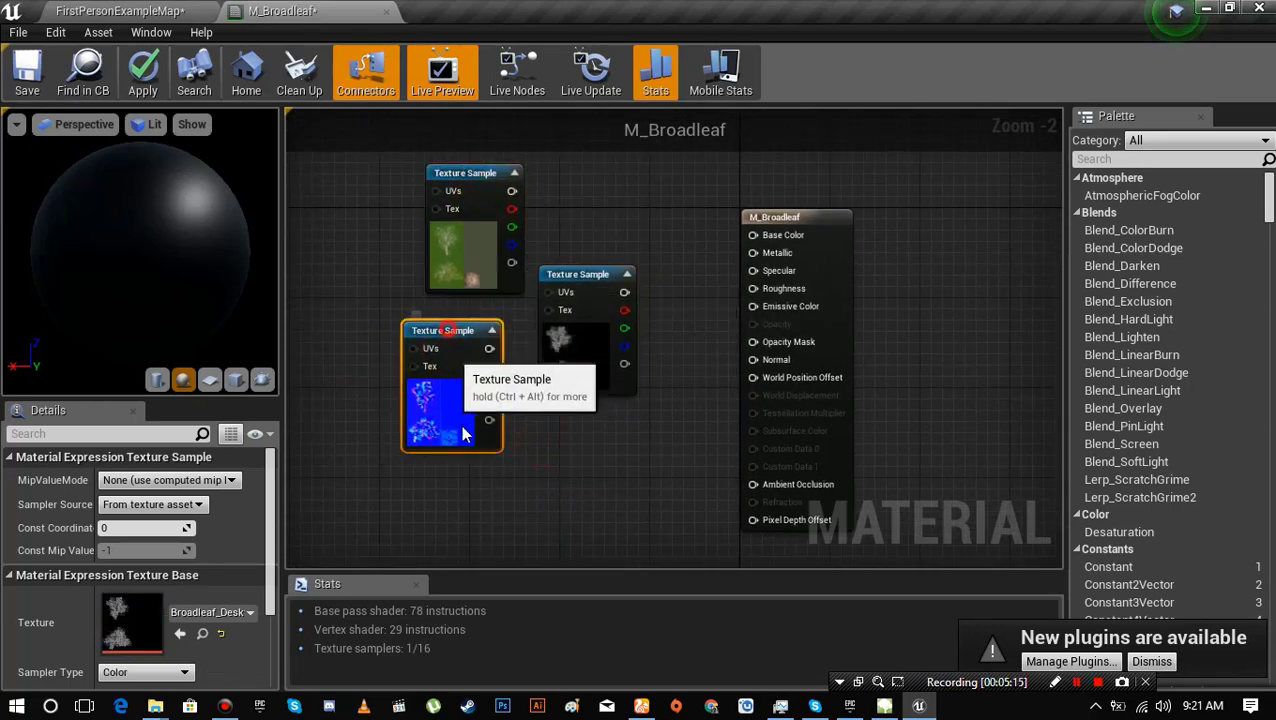
left_click_drag(430, 350, 455, 474)
left_click_drag(572, 272, 444, 327)
right_click_drag(560, 323, 483, 295)
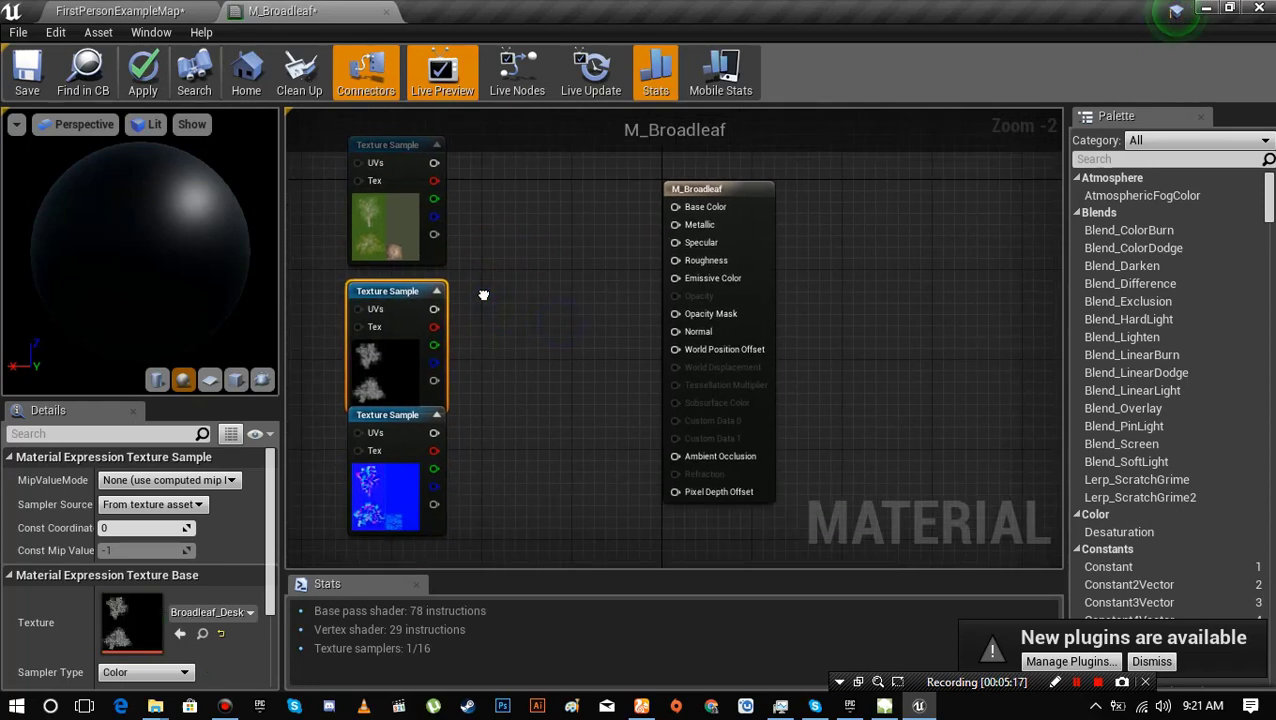
- Route the color atlas sample's RGB output through a new SpeedTreeColorVariation node into the material's Base Color
left_click(536, 321)
scroll(566, 273, "up", 2)
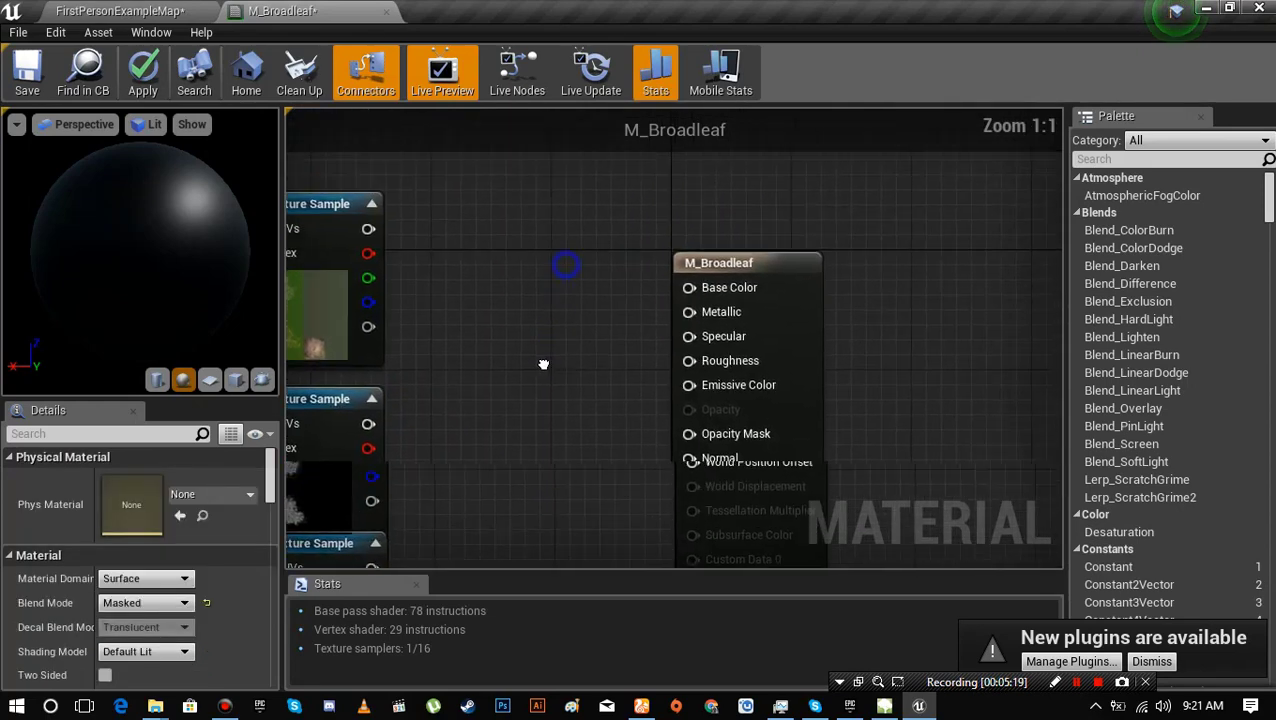
right_click_drag(629, 392, 710, 411)
right_click_drag(670, 365, 726, 345)
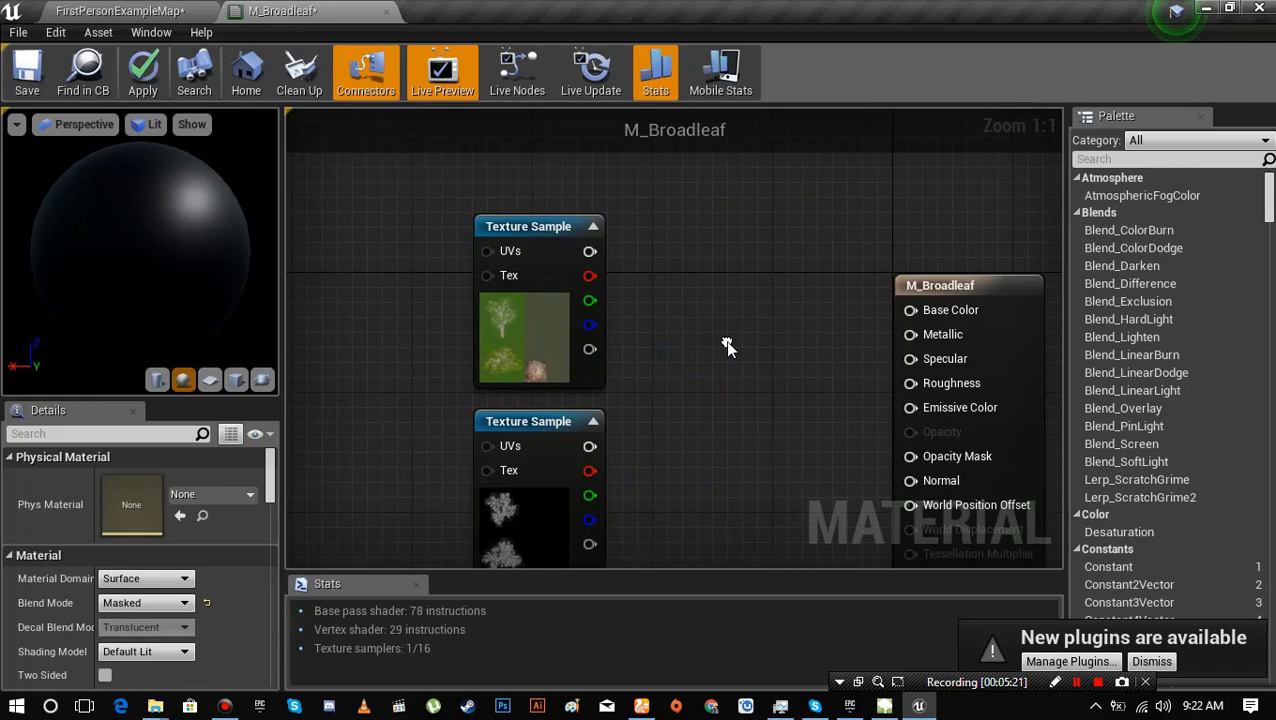
scroll(726, 345, "down", 2)
left_click_drag(543, 224, 505, 228)
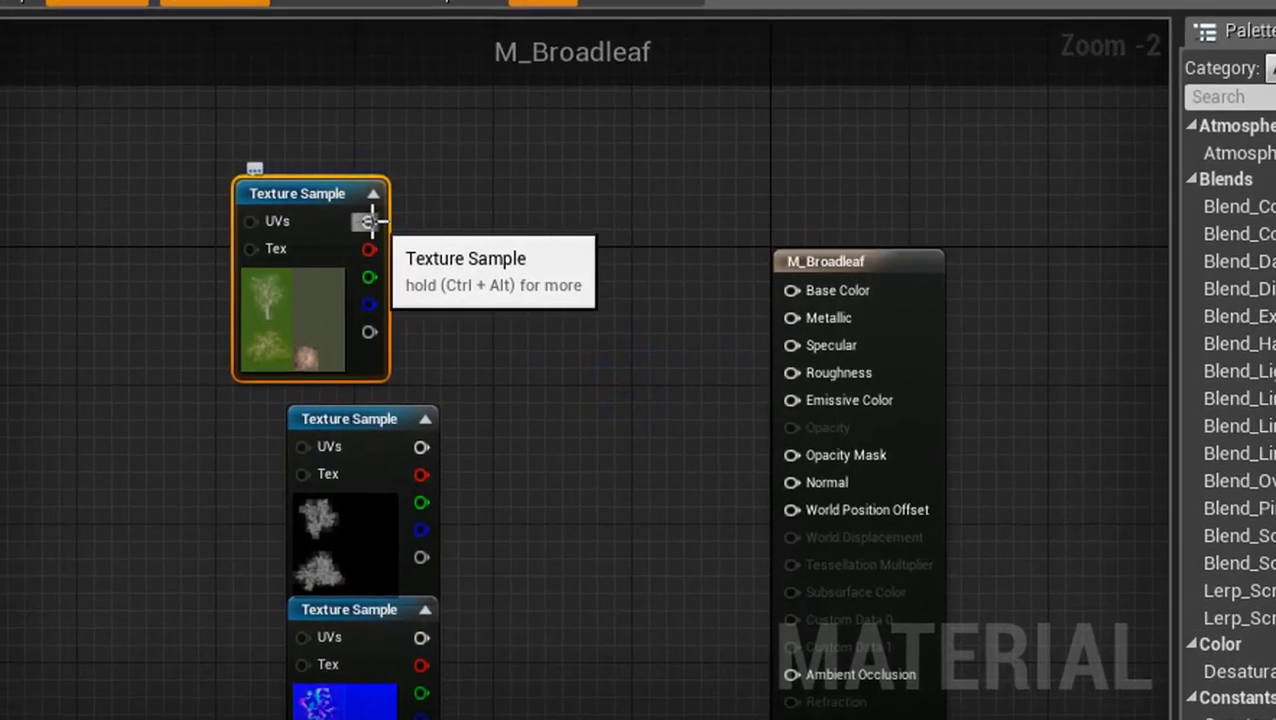
left_click_drag(370, 220, 508, 262)
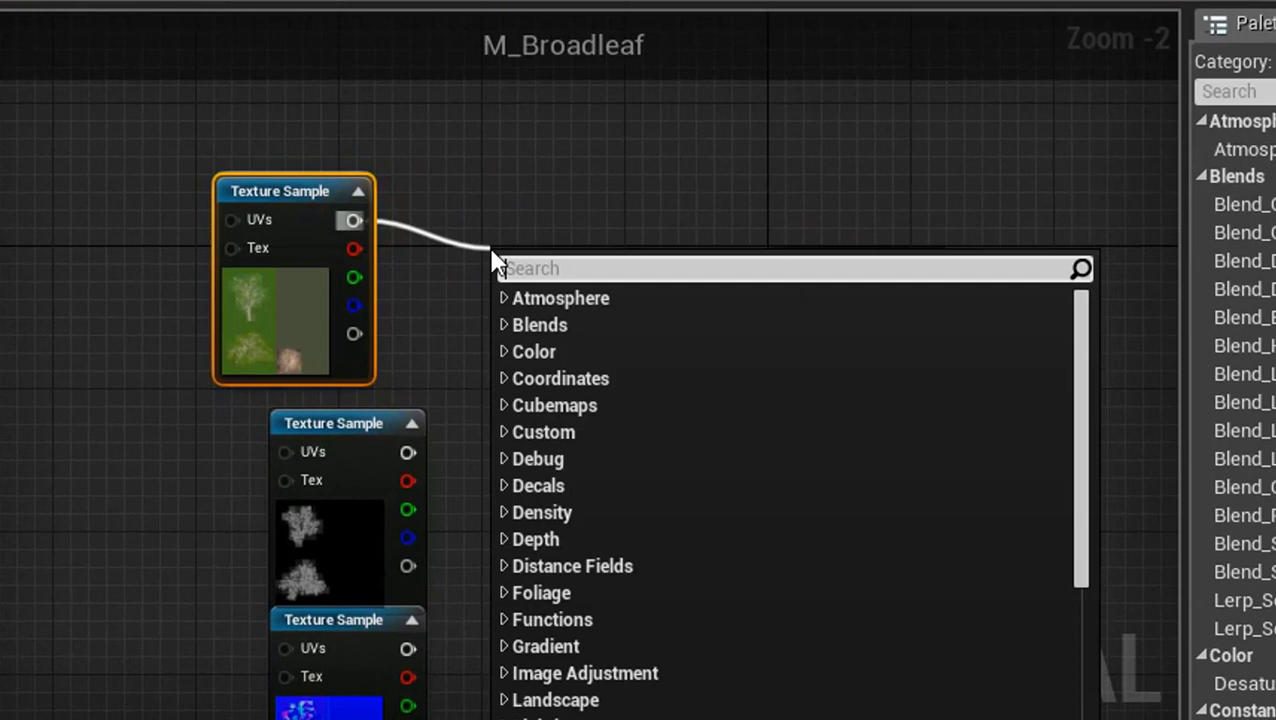
type("speet")
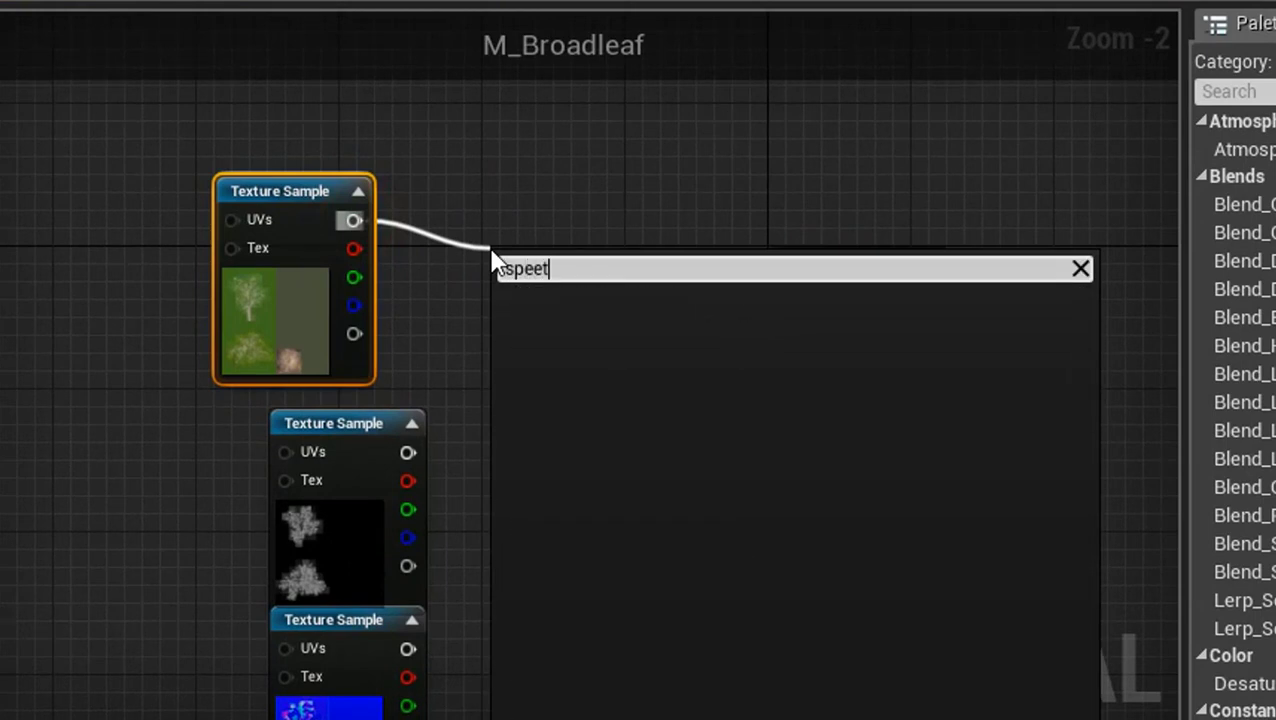
key("BackSpace")
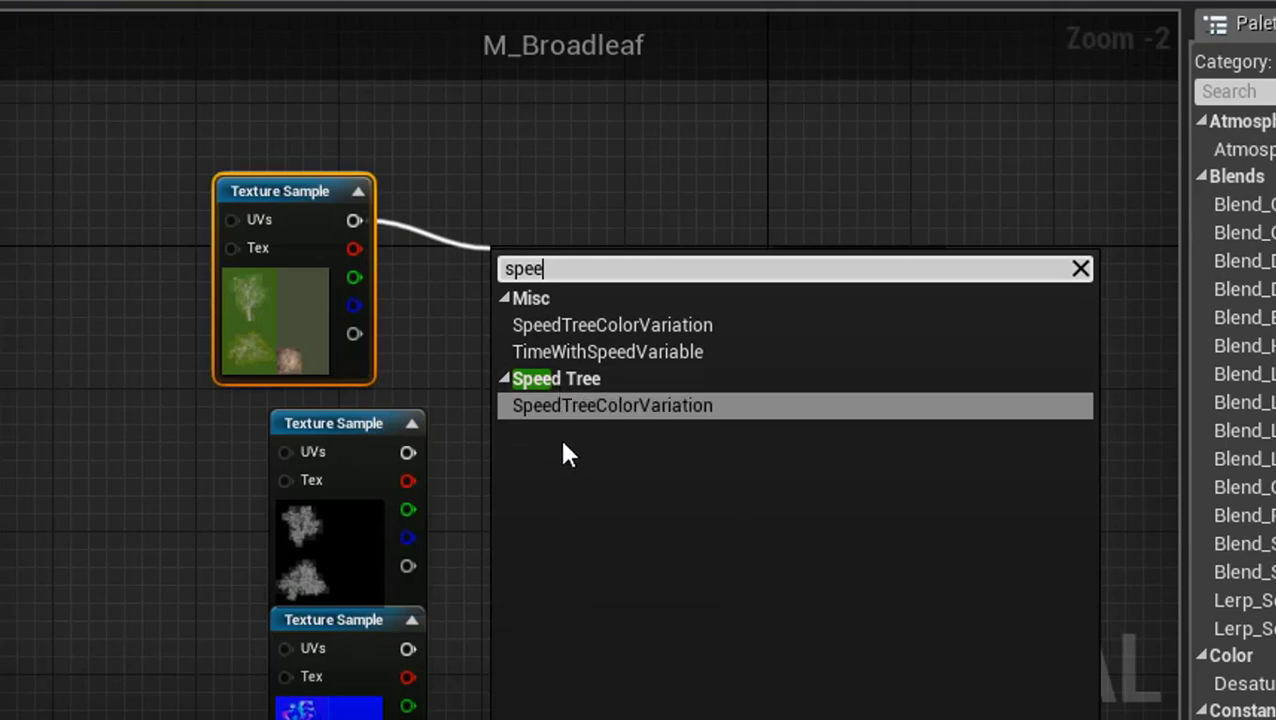
left_click(592, 407)
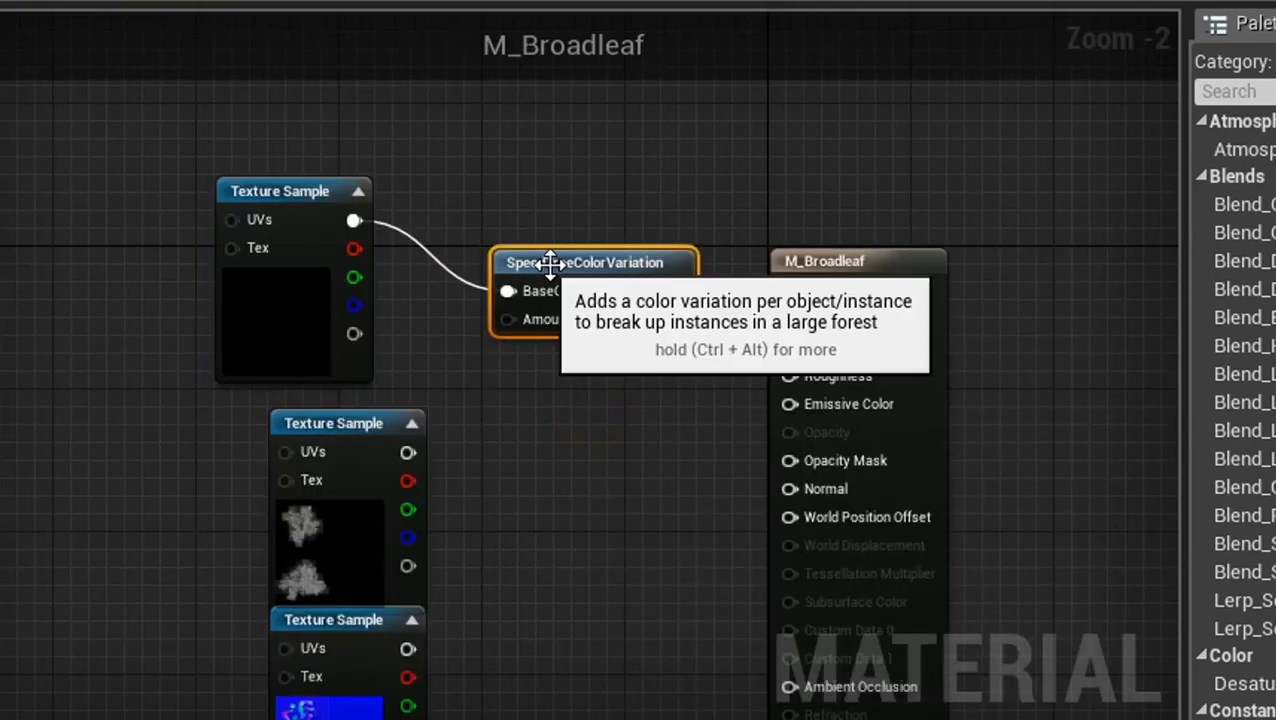
left_click_drag(553, 282, 475, 229)
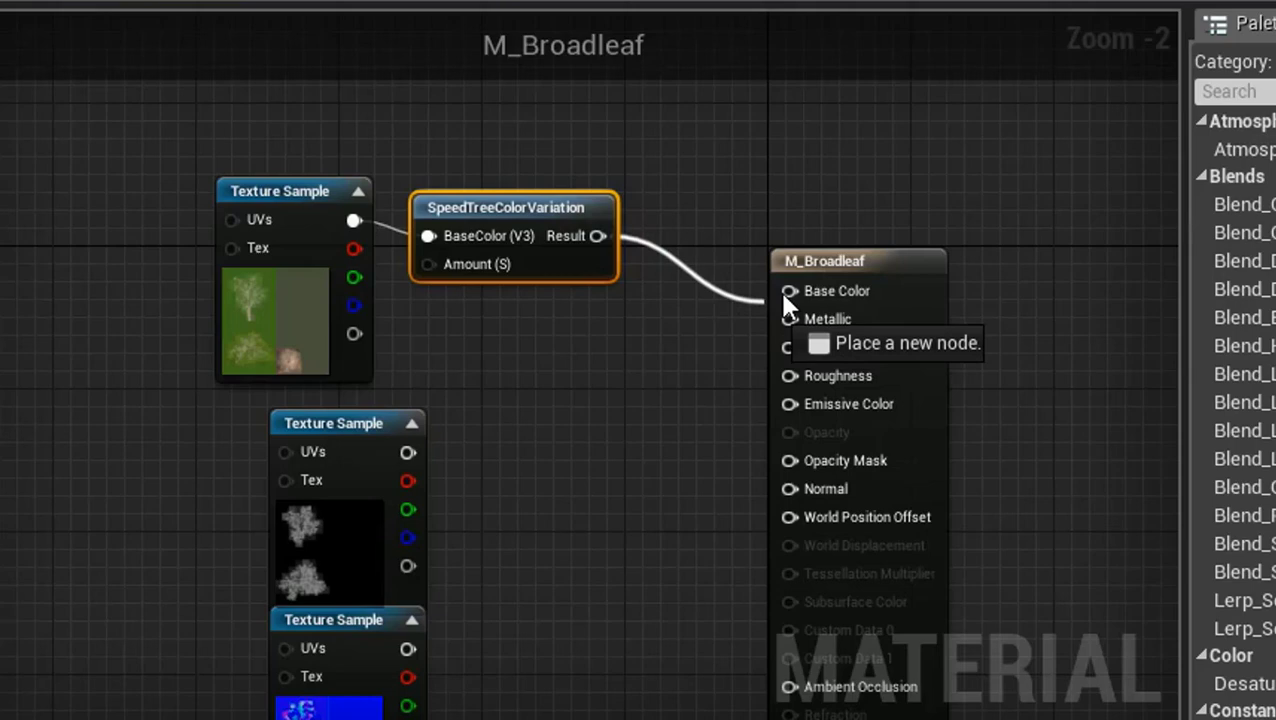
left_click_drag(785, 297, 789, 291)
- Connect the color atlas sample's alpha output to Opacity Mask and move the M_Broadleaf node up in line with the color nodes
right_click_drag(649, 426, 530, 288)
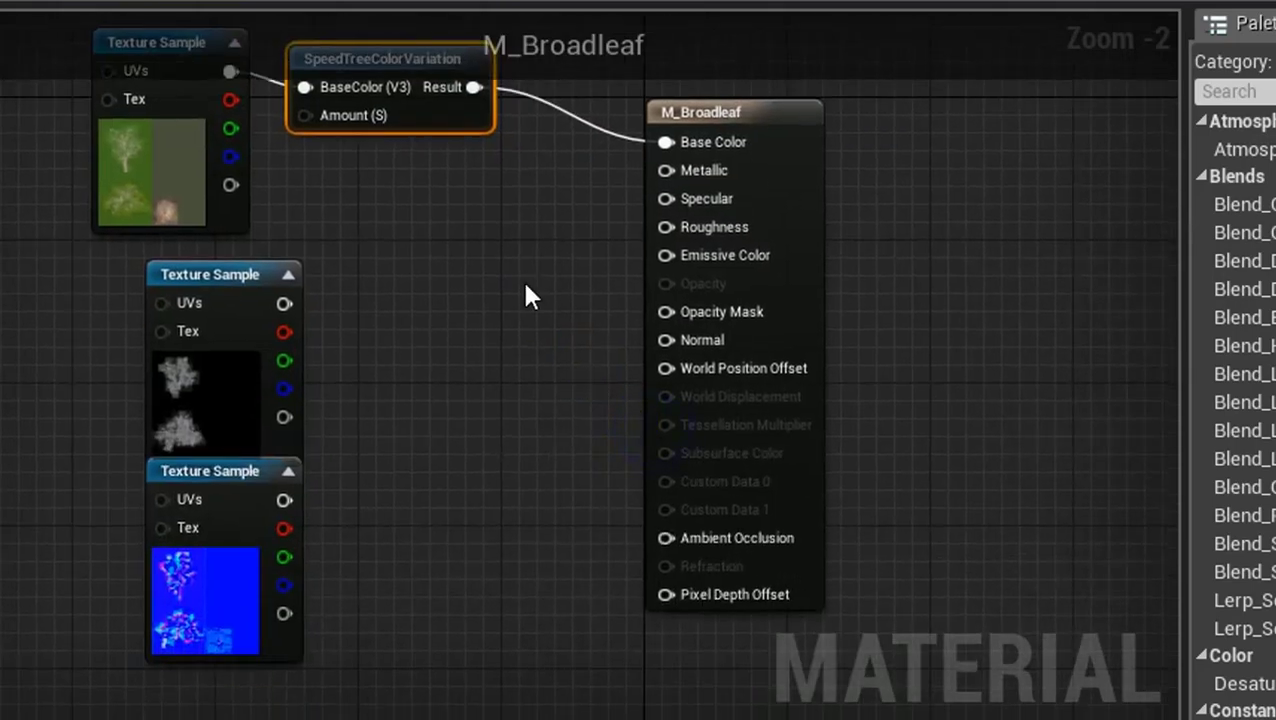
right_click_drag(445, 272, 392, 310)
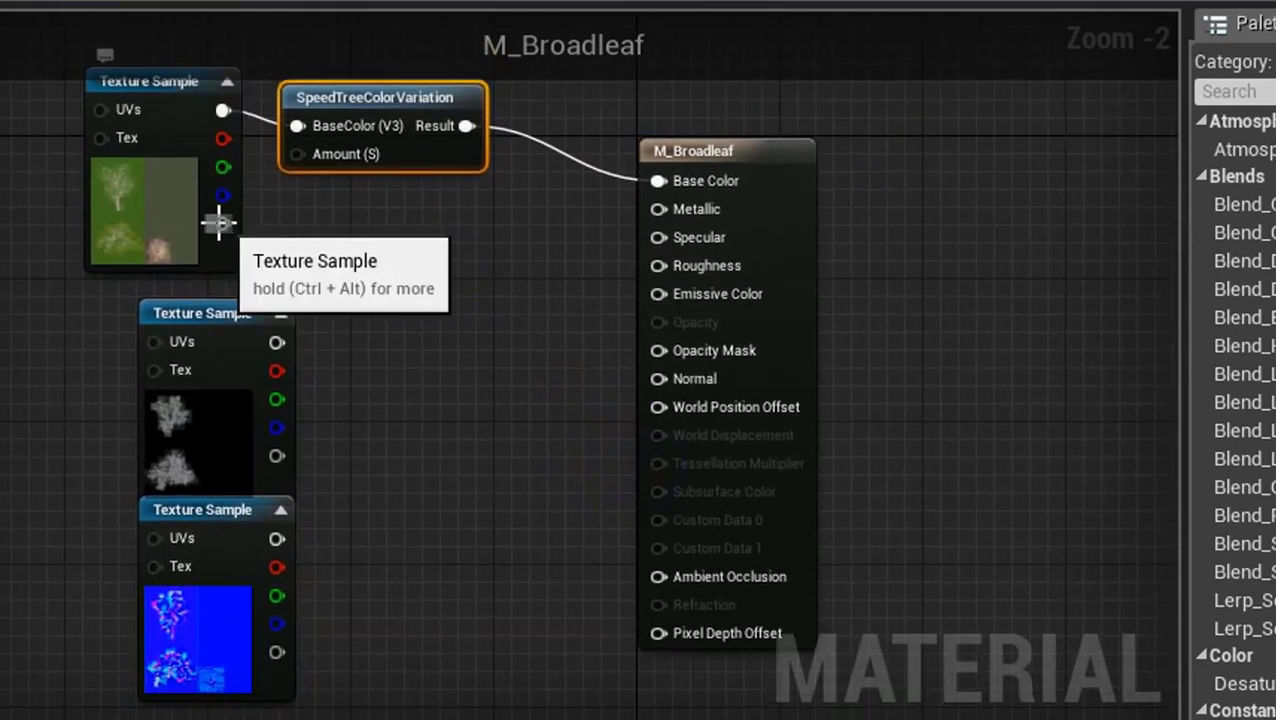
left_click_drag(223, 224, 658, 351)
right_click_drag(897, 199, 874, 293)
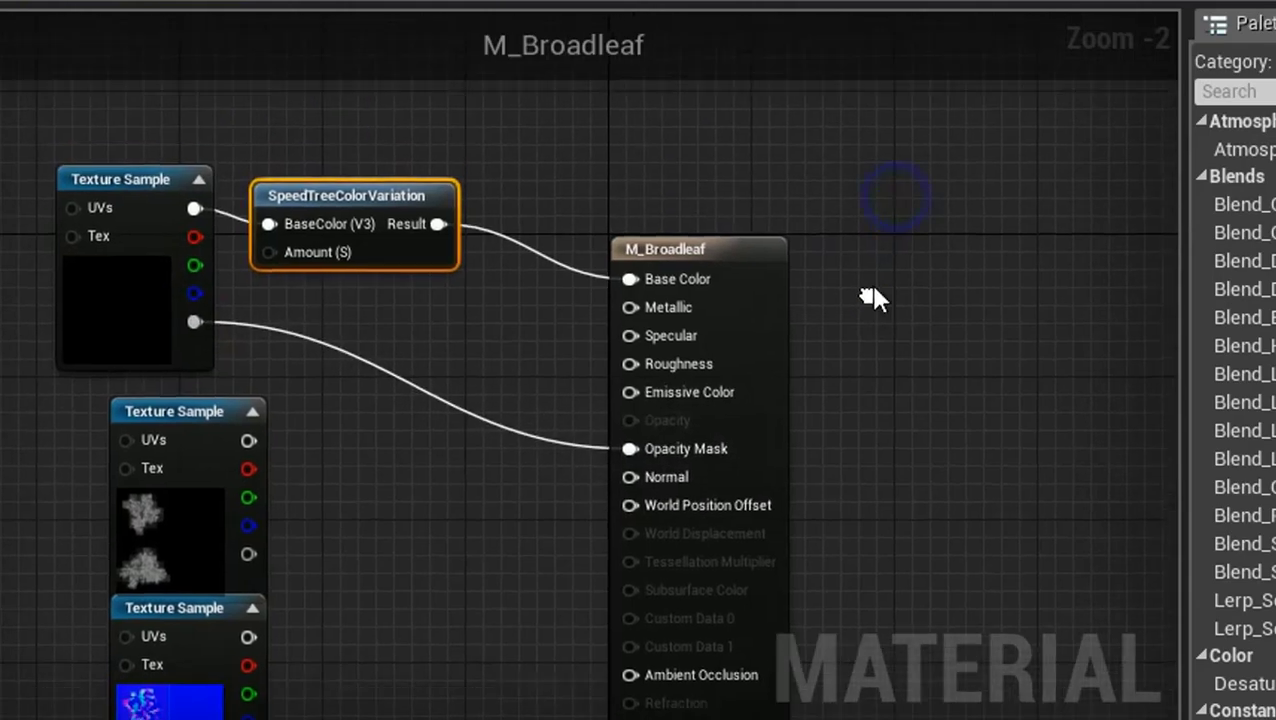
left_click_drag(745, 262, 727, 192)
right_click_drag(826, 276, 919, 240)
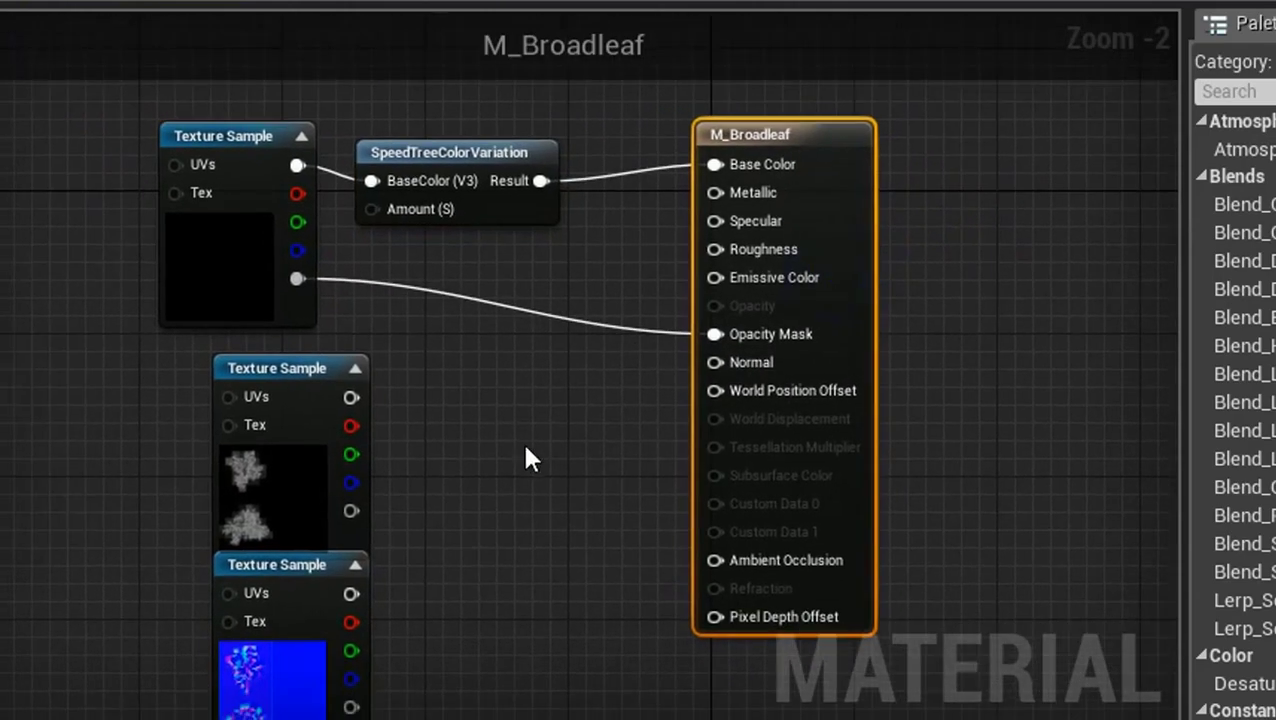
right_click_drag(462, 530, 432, 498)
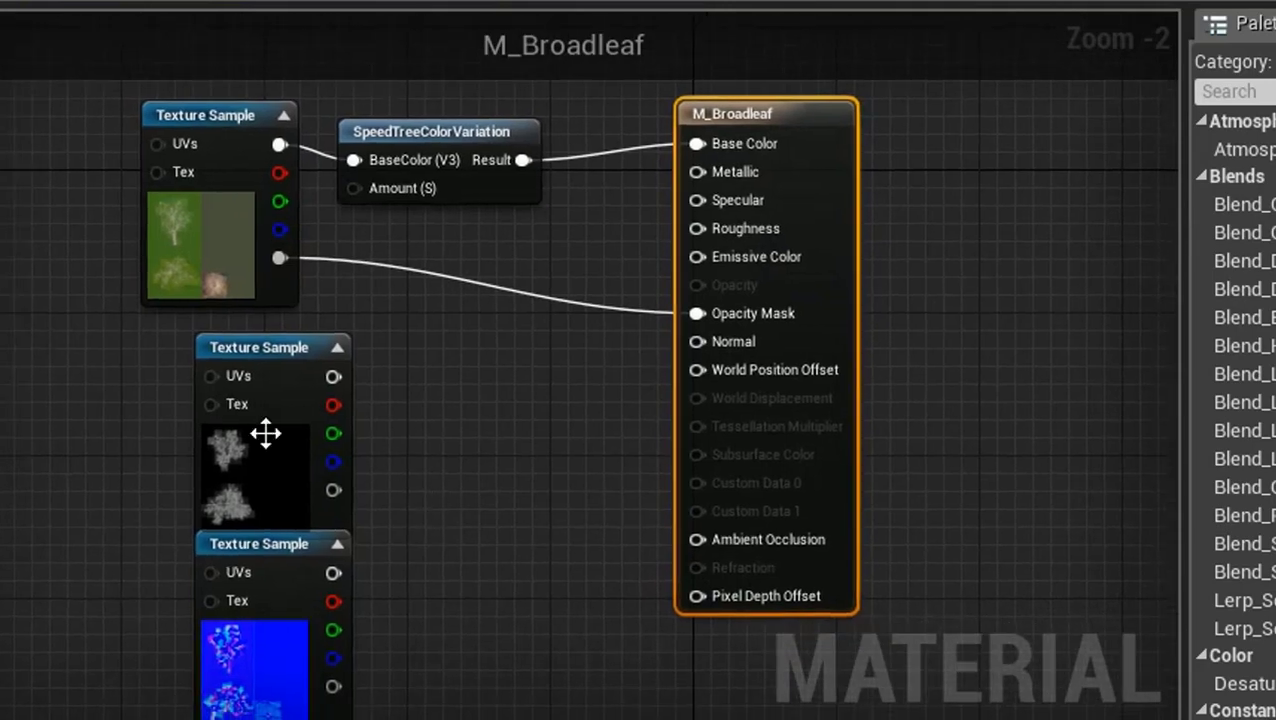
- Connect the specular atlas sample's RGB output to the material's Specular input
left_click(275, 372)
left_click_drag(332, 375, 700, 197)
right_click_drag(555, 412, 518, 322)
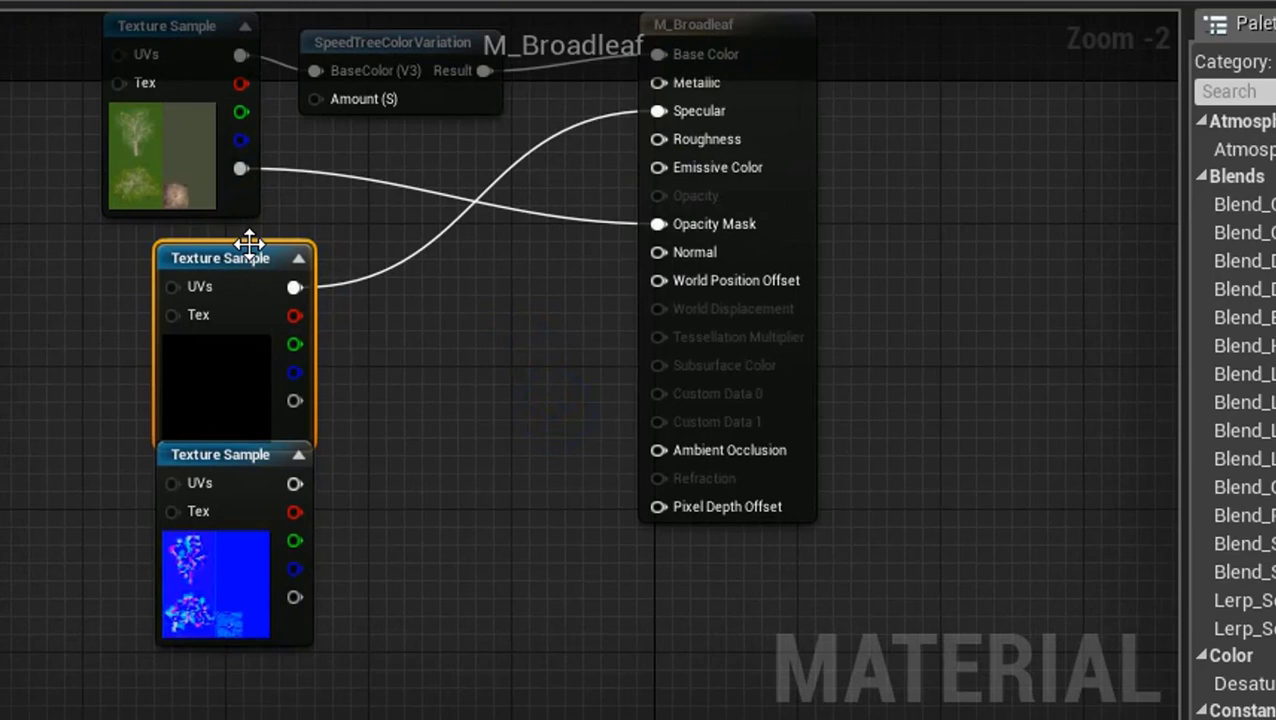
- Space out the texture samples by moving the specular sample under the color sample and the normal sample below it
left_click_drag(239, 248, 199, 228)
right_click_drag(443, 418, 676, 327)
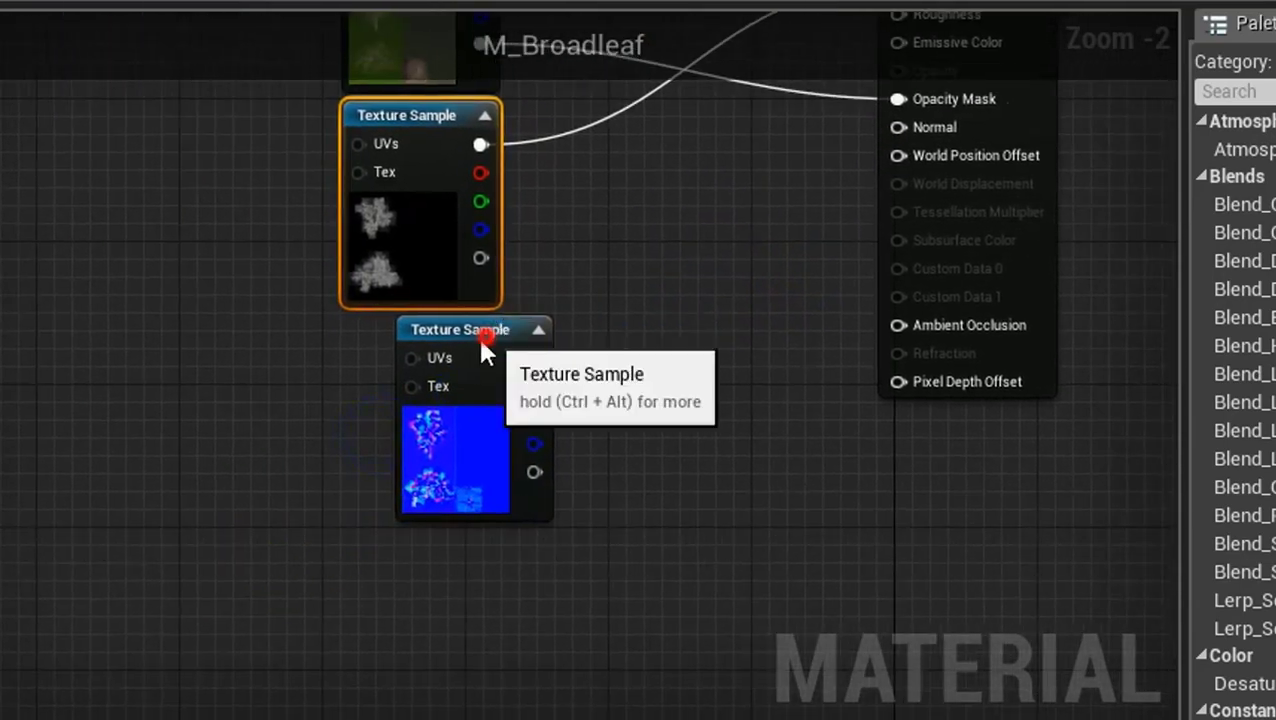
left_click_drag(480, 337, 389, 354)
right_click_drag(594, 370, 498, 377)
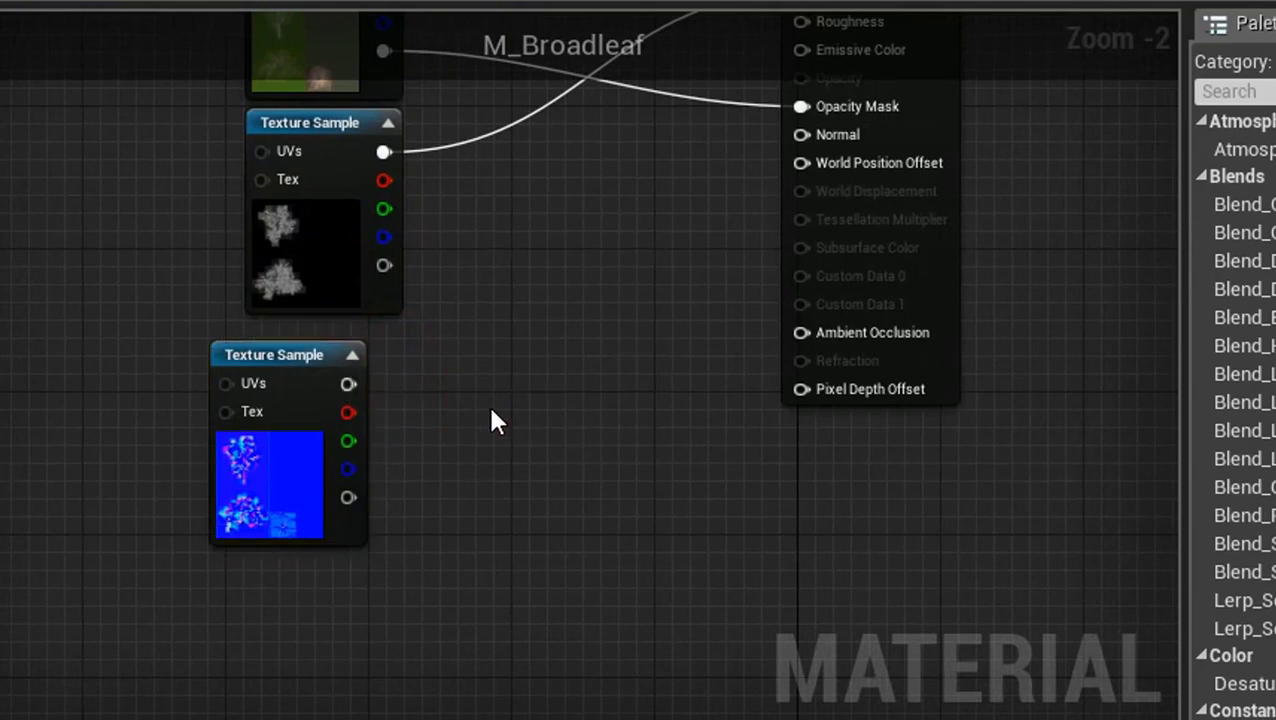
- Add a Multiply node beside the normal atlas sample and connect the sample's RGB output to input A
left_click(500, 435)
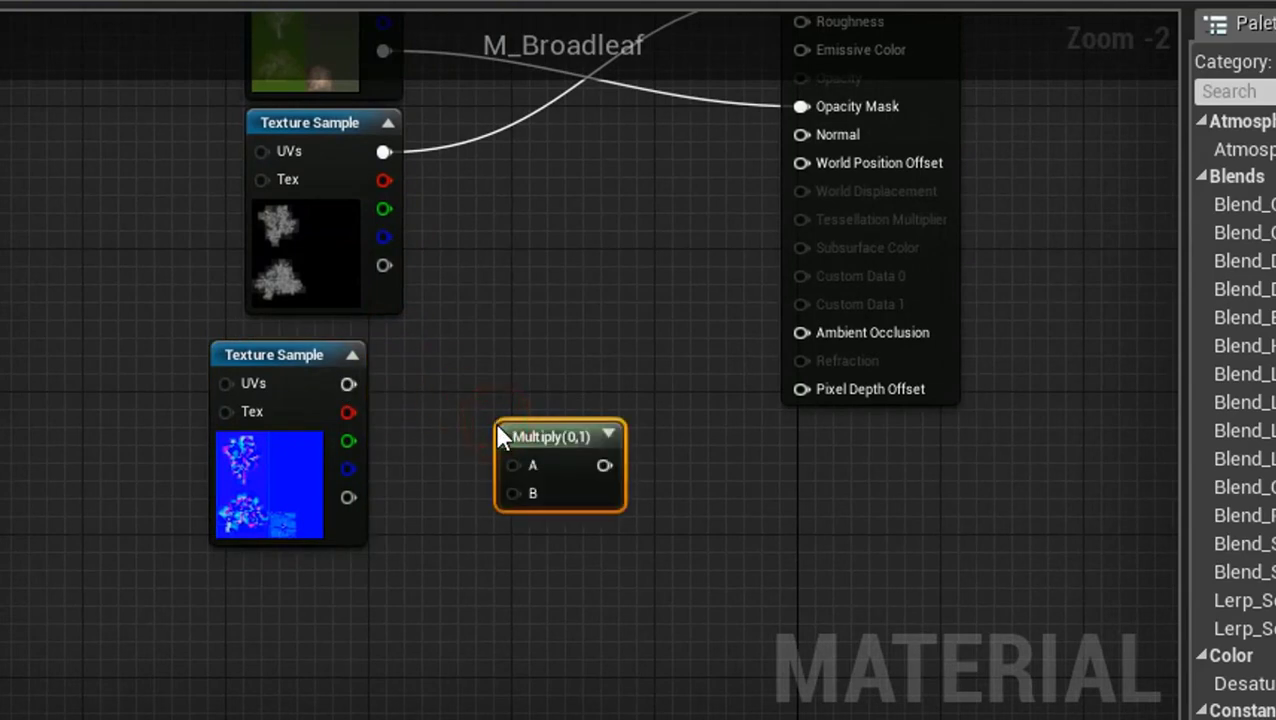
left_click_drag(501, 430, 510, 360)
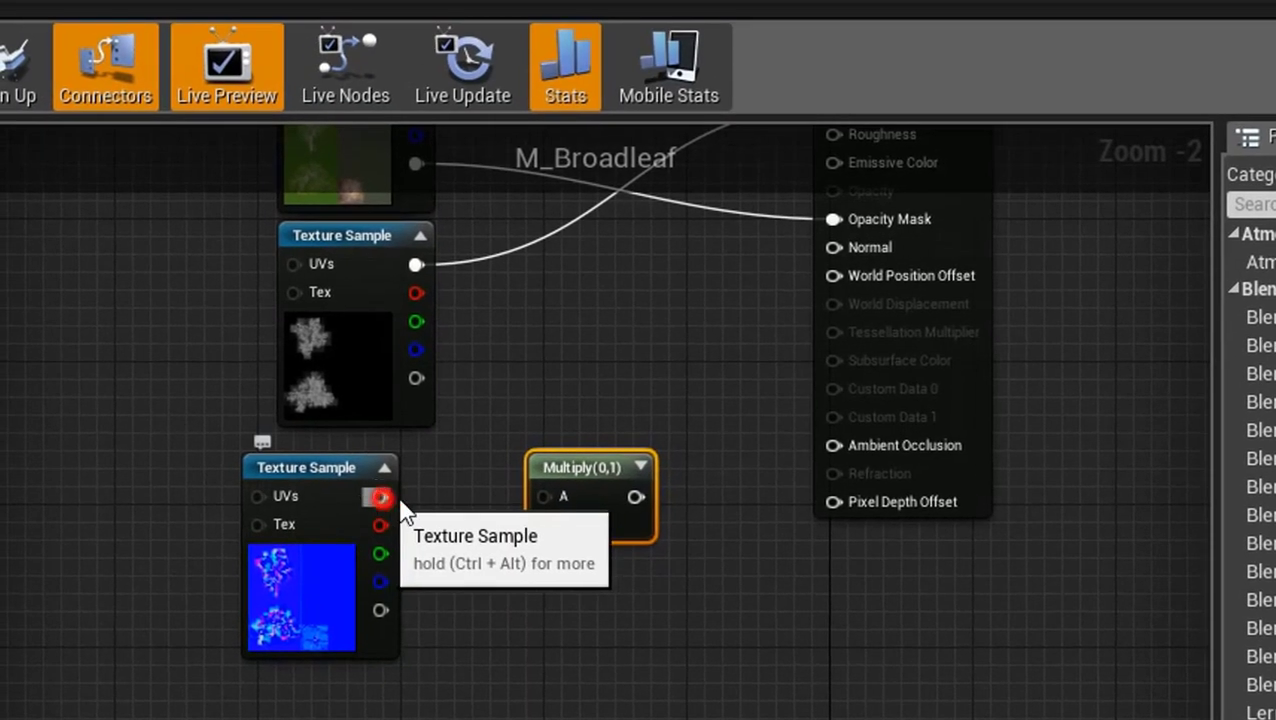
left_click_drag(348, 384, 511, 385)
right_click_drag(558, 584, 550, 604)
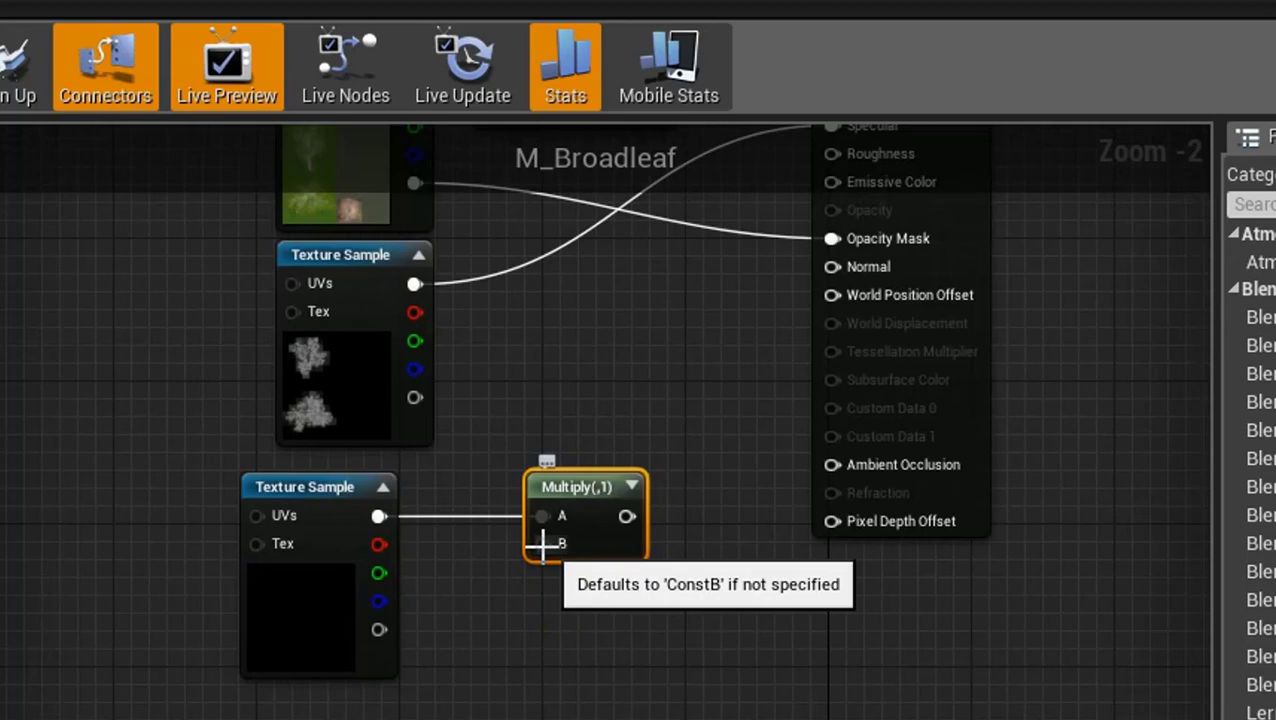
- Feed a new TwoSidedSign node into Multiply input B and arrange it between the normal sample and the Multiply node
left_click_drag(541, 543, 495, 641)
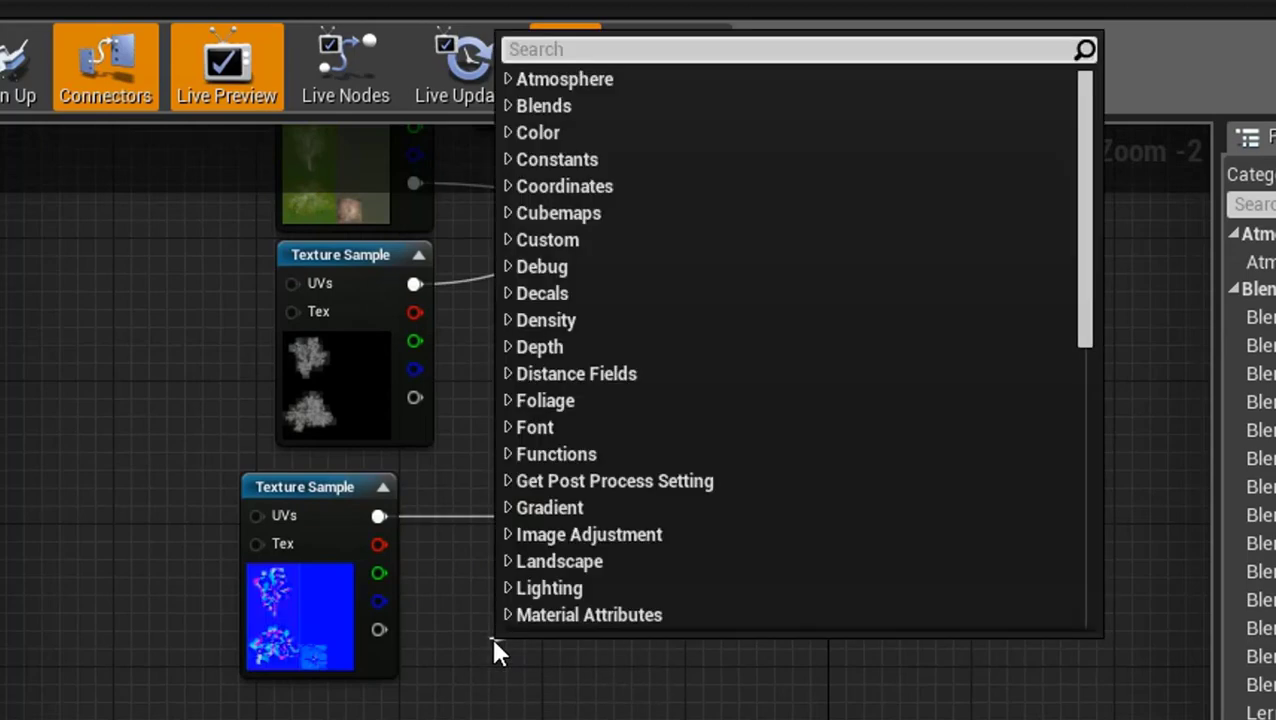
type("two")
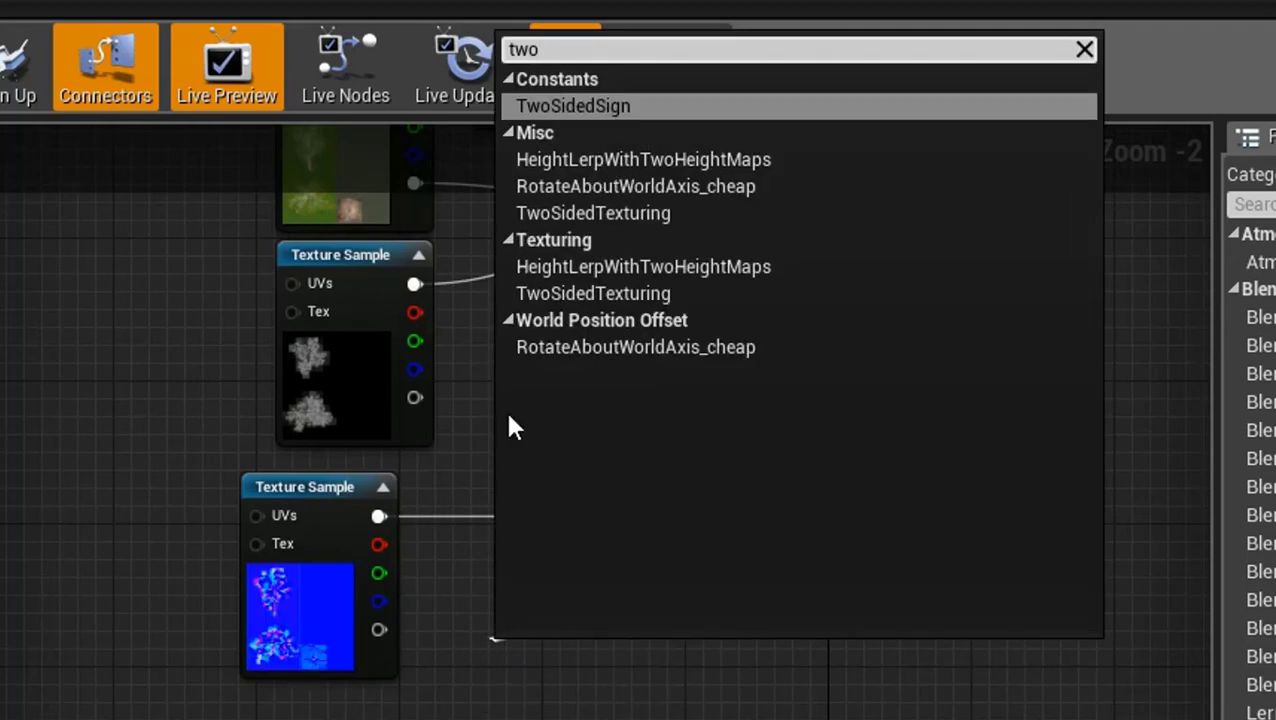
left_click(615, 108)
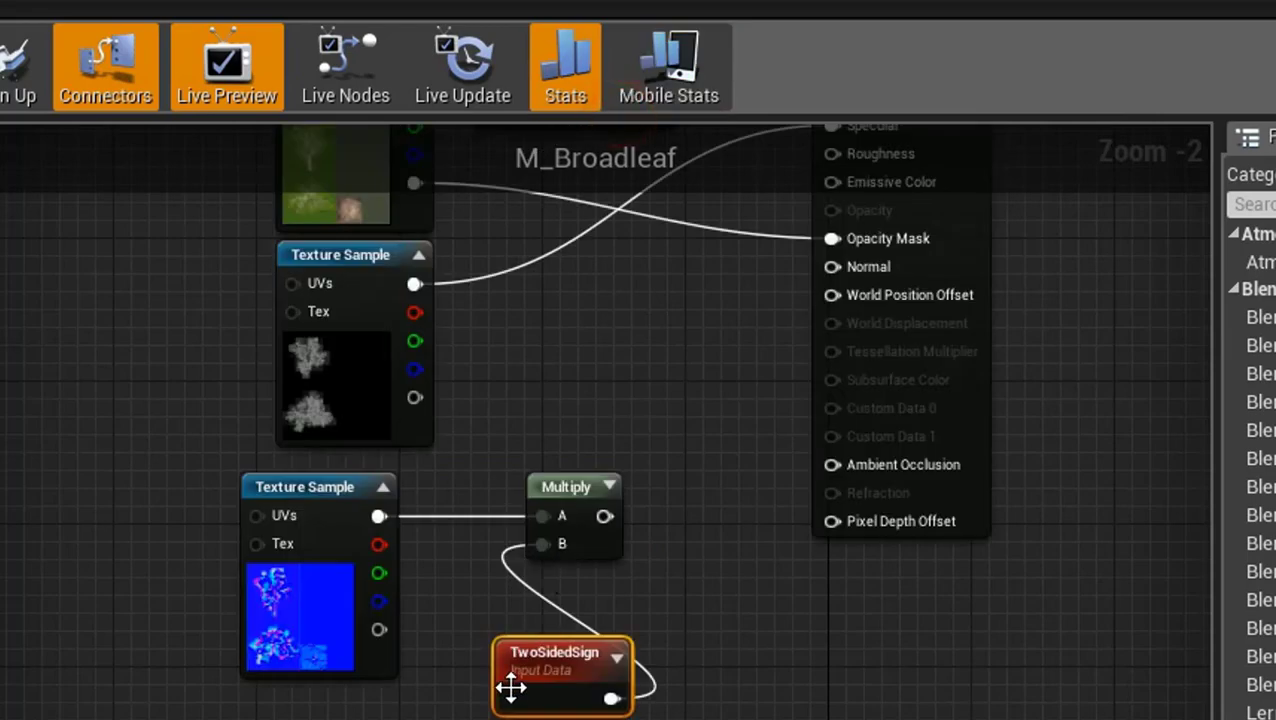
left_click_drag(511, 687, 458, 631)
left_click_drag(262, 487, 134, 487)
left_click_drag(485, 611, 402, 577)
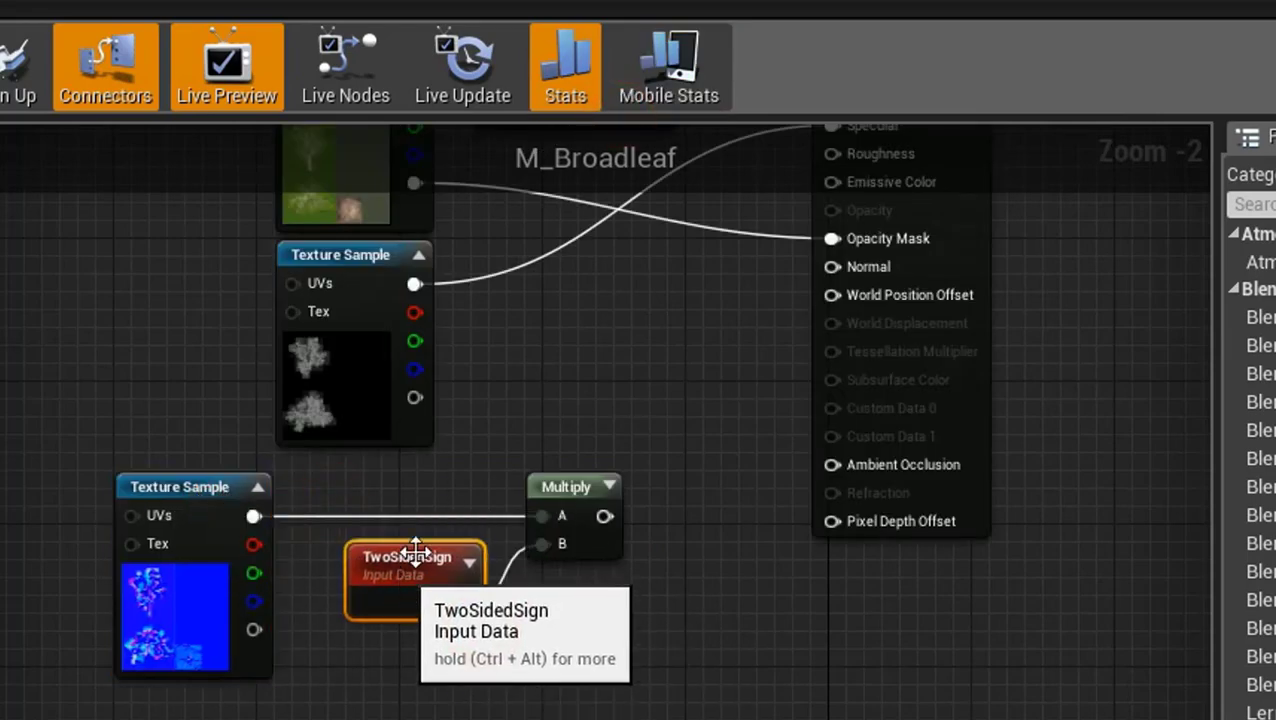
- Connect the Multiply output to the material's Normal input and tidy the TwoSidedSign node's position
right_click_drag(655, 504, 554, 592)
left_click_drag(472, 590, 730, 355)
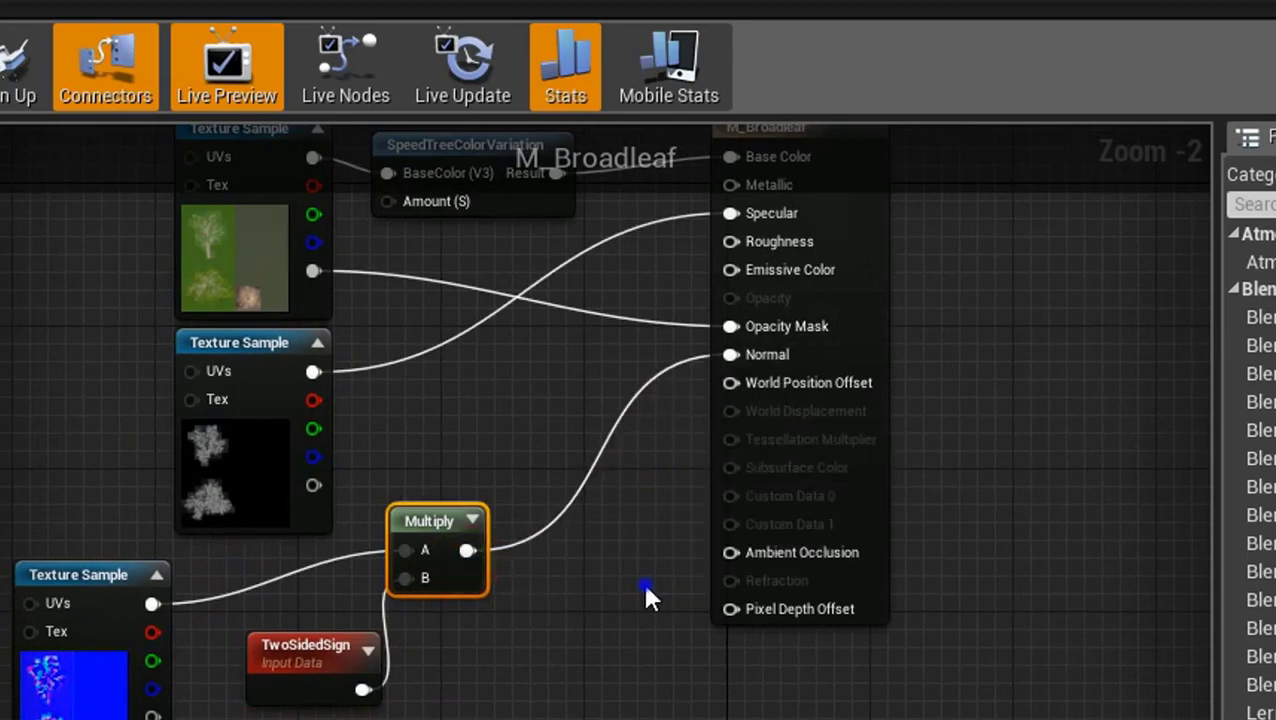
right_click_drag(641, 578, 628, 497)
left_click(306, 574)
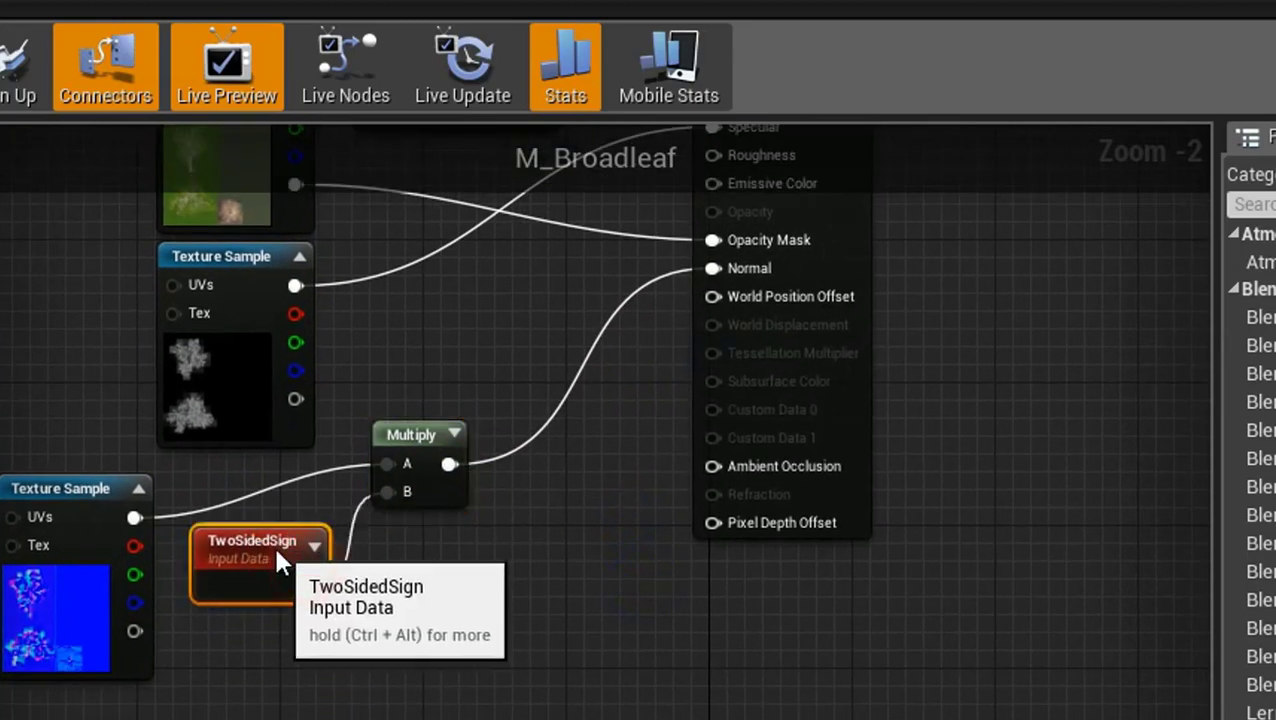
right_click_drag(527, 550, 508, 574)
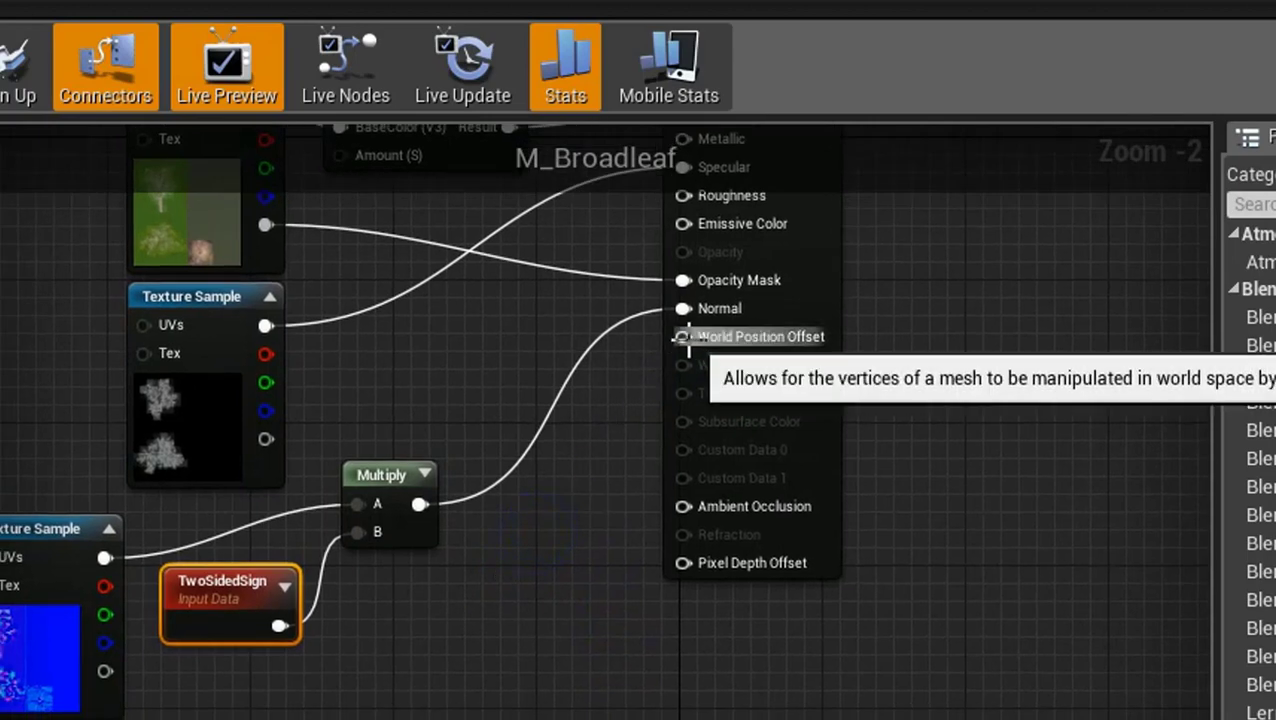
- Feed a new SpeedTree node into World Position Offset and place it beside the Multiply node
left_click_drag(684, 338, 515, 653)
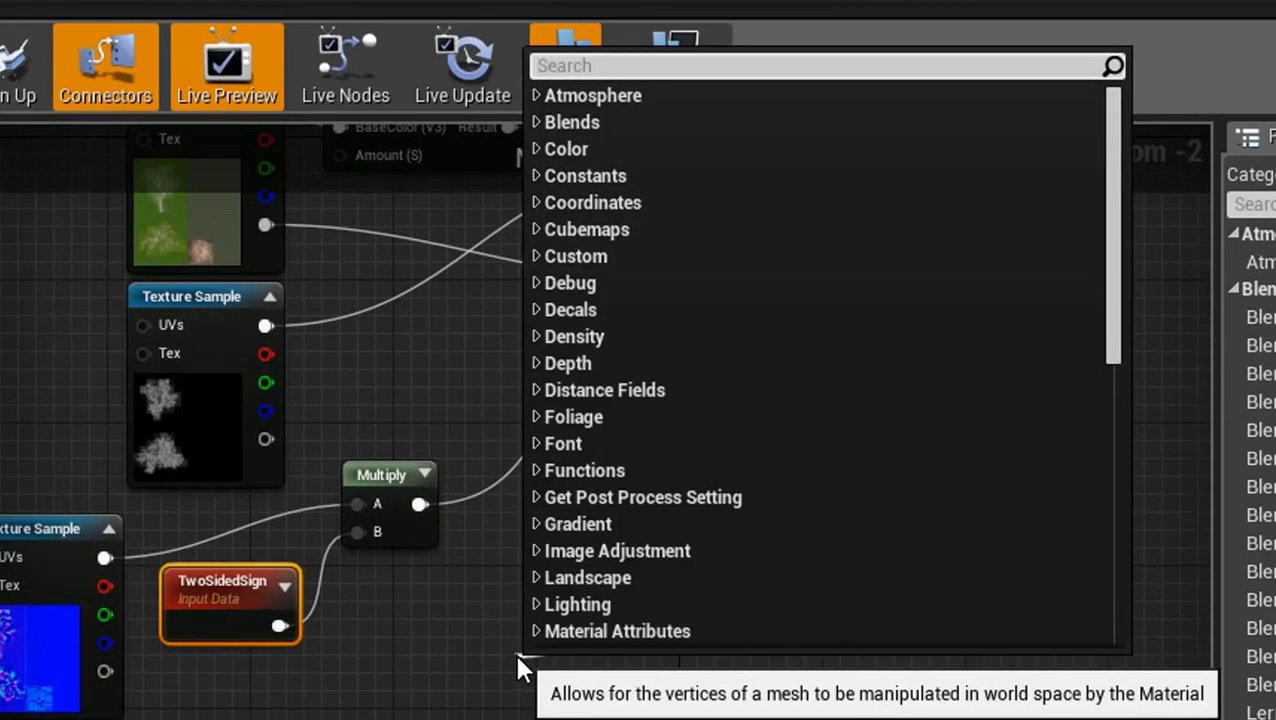
type("speed")
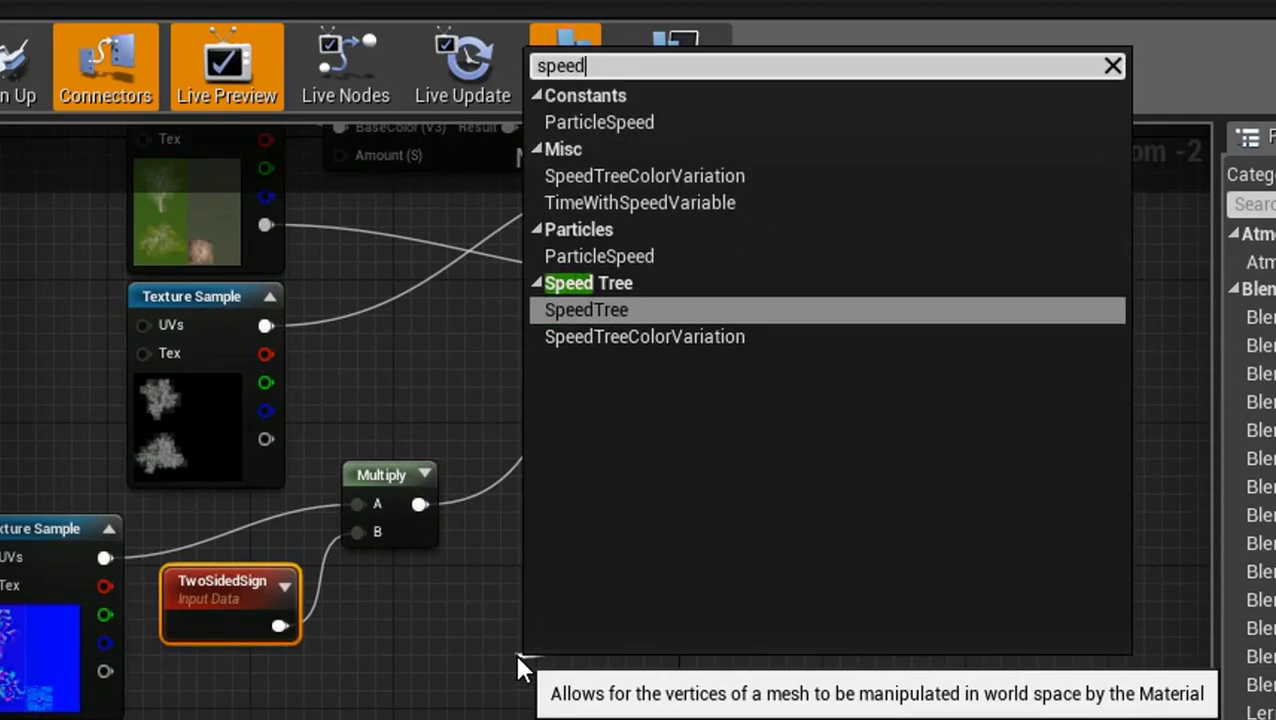
left_click(597, 312)
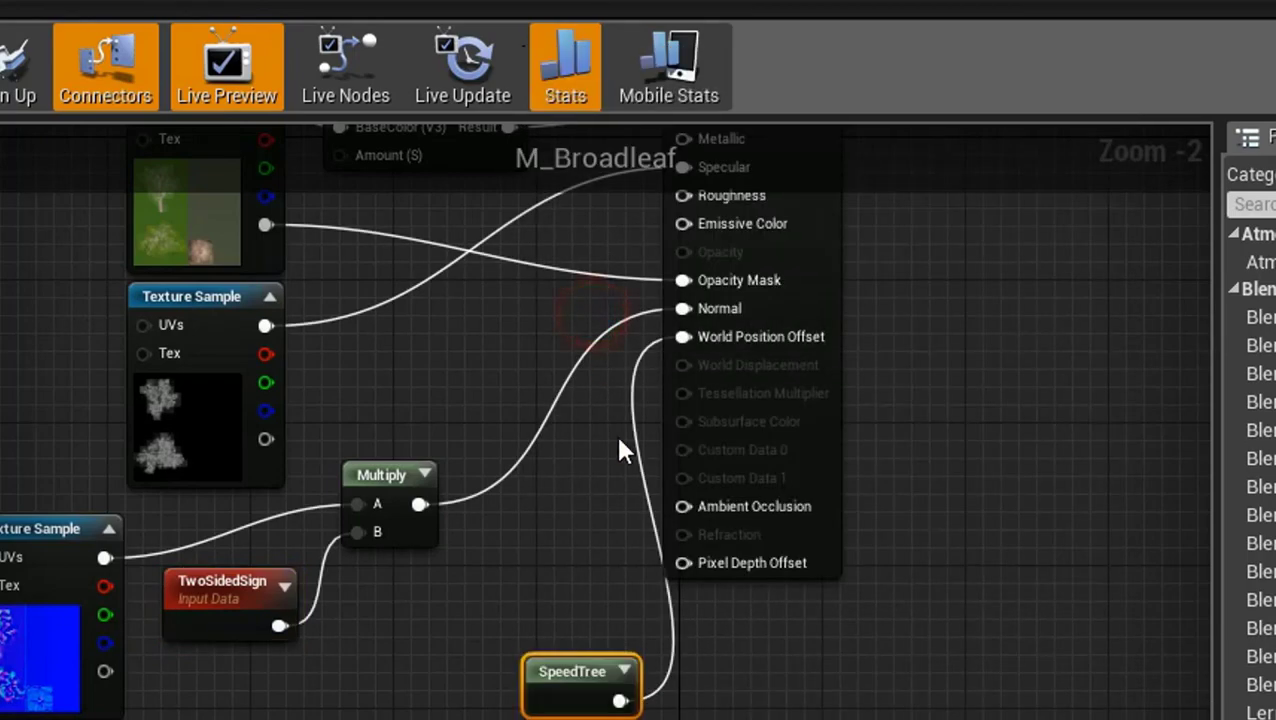
left_click_drag(565, 680, 516, 502)
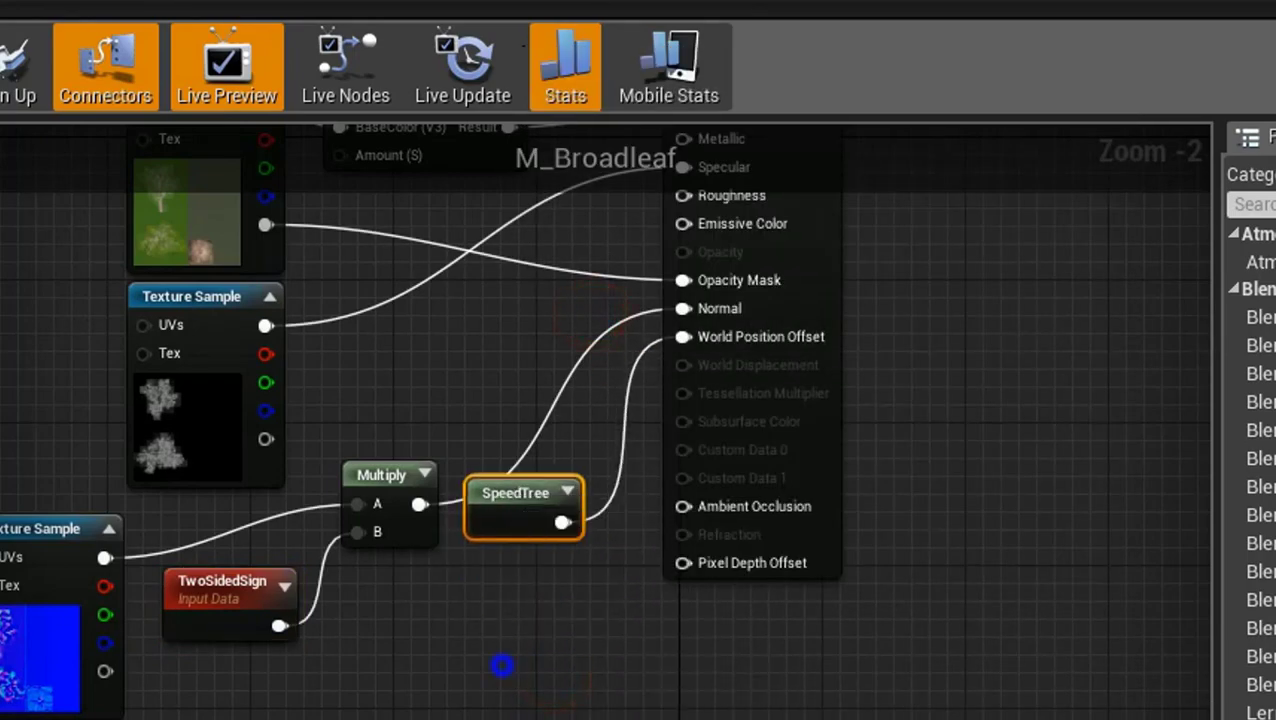
- Move the M_Broadleaf result node down to line up better with the nodes feeding it
right_click_drag(500, 669, 735, 706)
scroll(735, 706, "down", 3)
right_click_drag(905, 370, 706, 248)
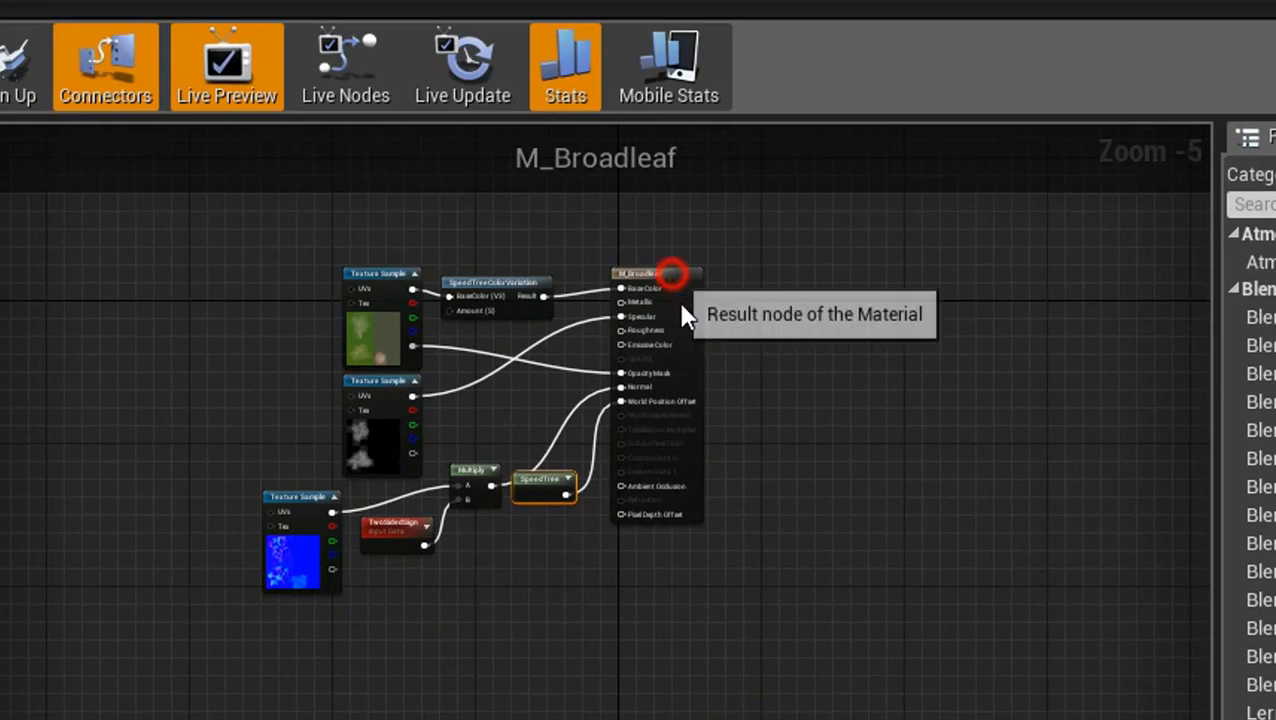
left_click_drag(672, 275, 672, 343)
- Feed a new VertexColor node into Ambient Occlusion and place it below the TwoSidedSign node
right_click_drag(519, 609, 470, 501)
scroll(552, 518, "up", 3)
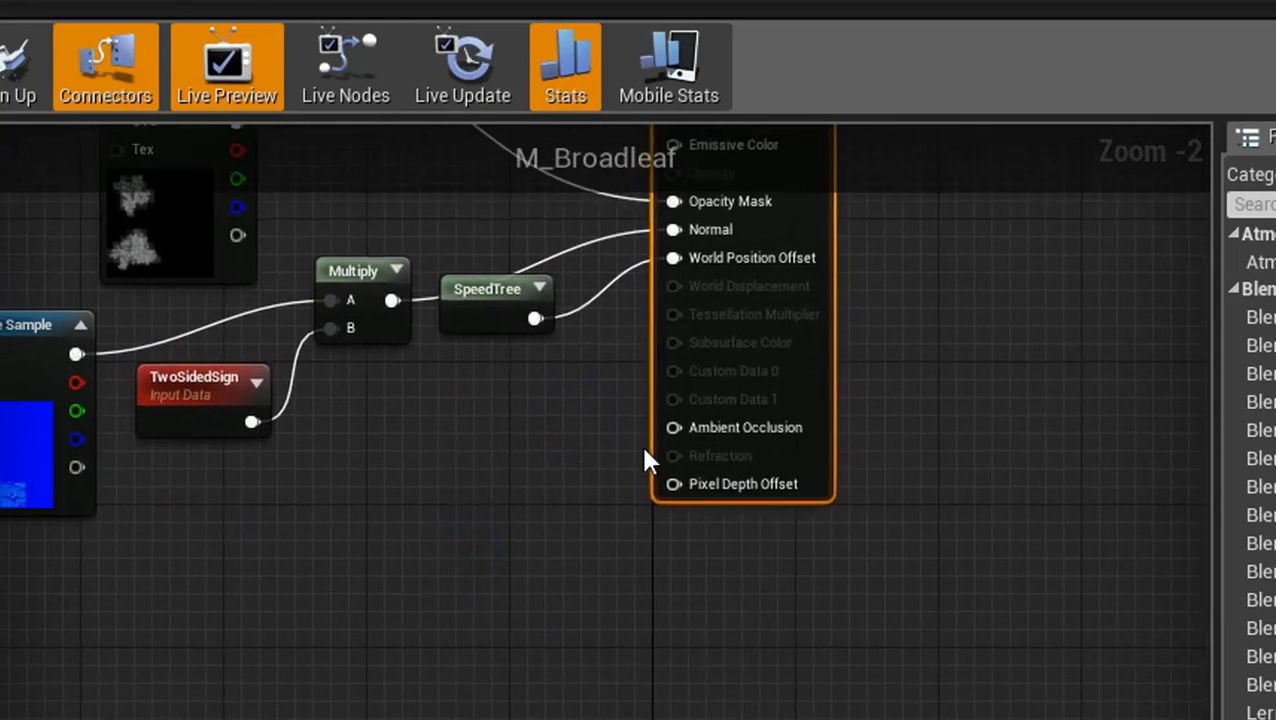
left_click_drag(673, 428, 348, 544)
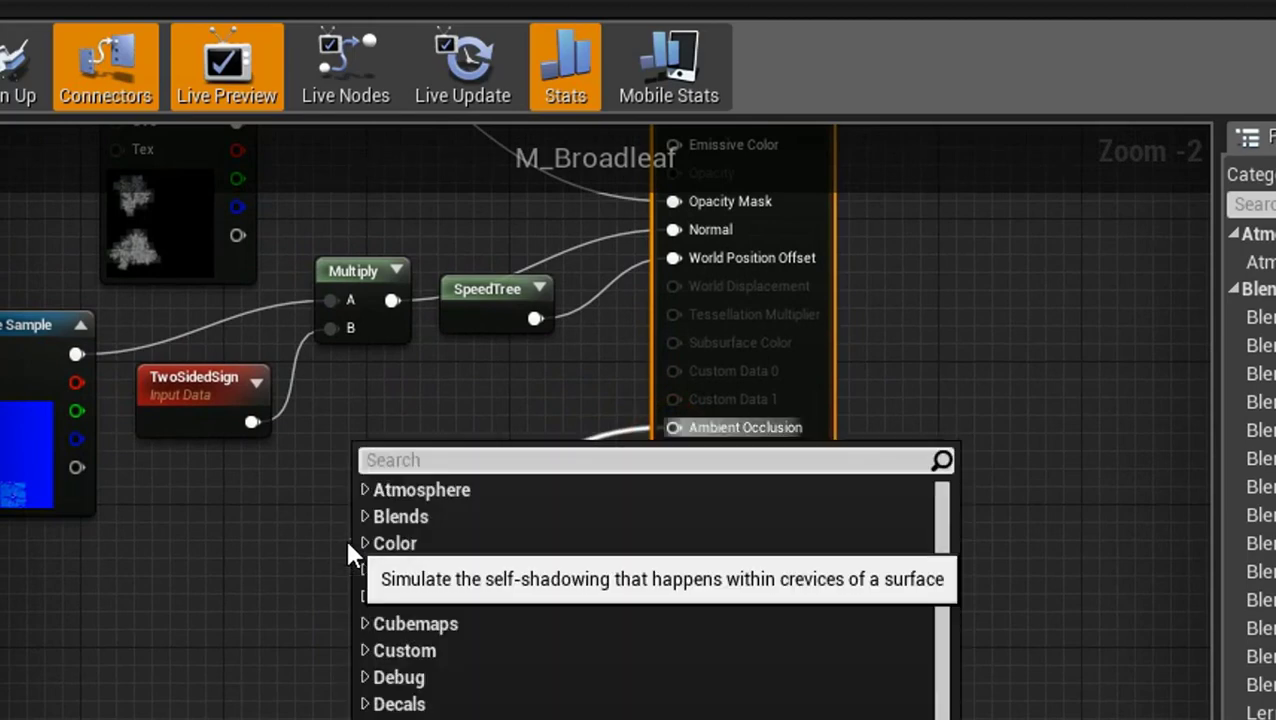
type("verte")
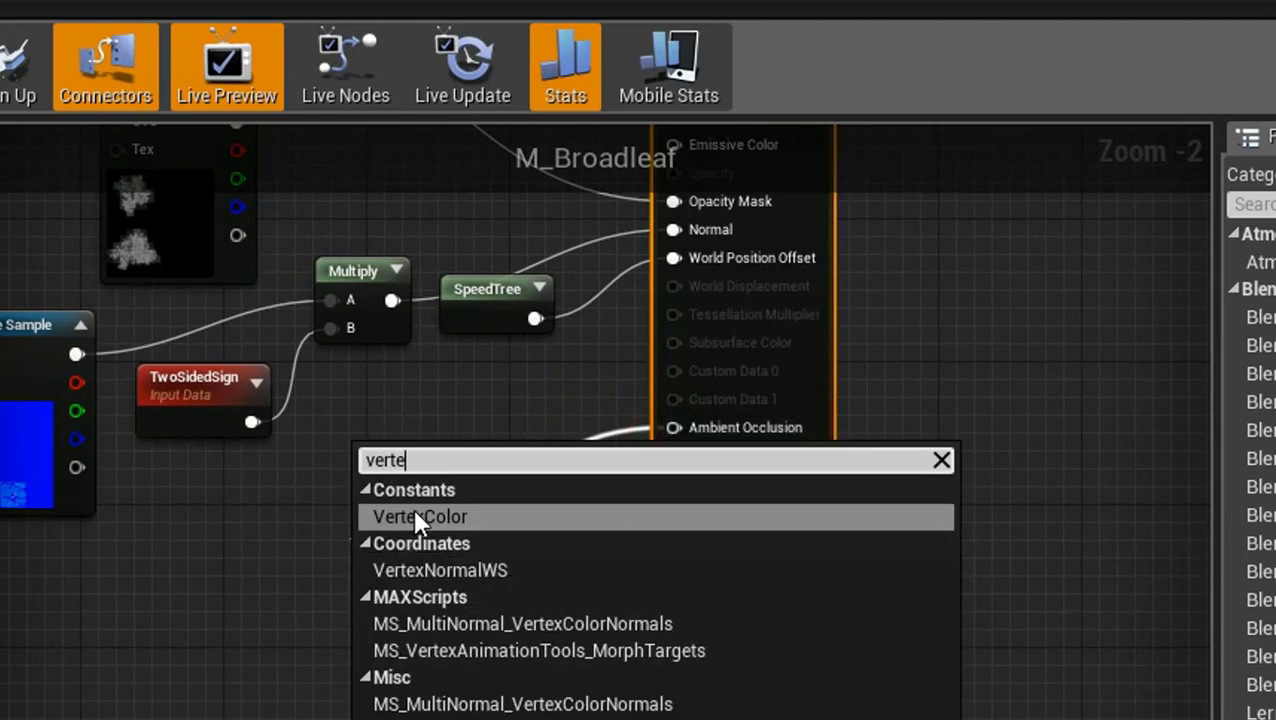
left_click(416, 517)
right_click_drag(588, 619, 517, 672)
left_click_drag(330, 621, 202, 548)
right_click_drag(450, 592, 591, 719)
scroll(597, 716, "down", 2)
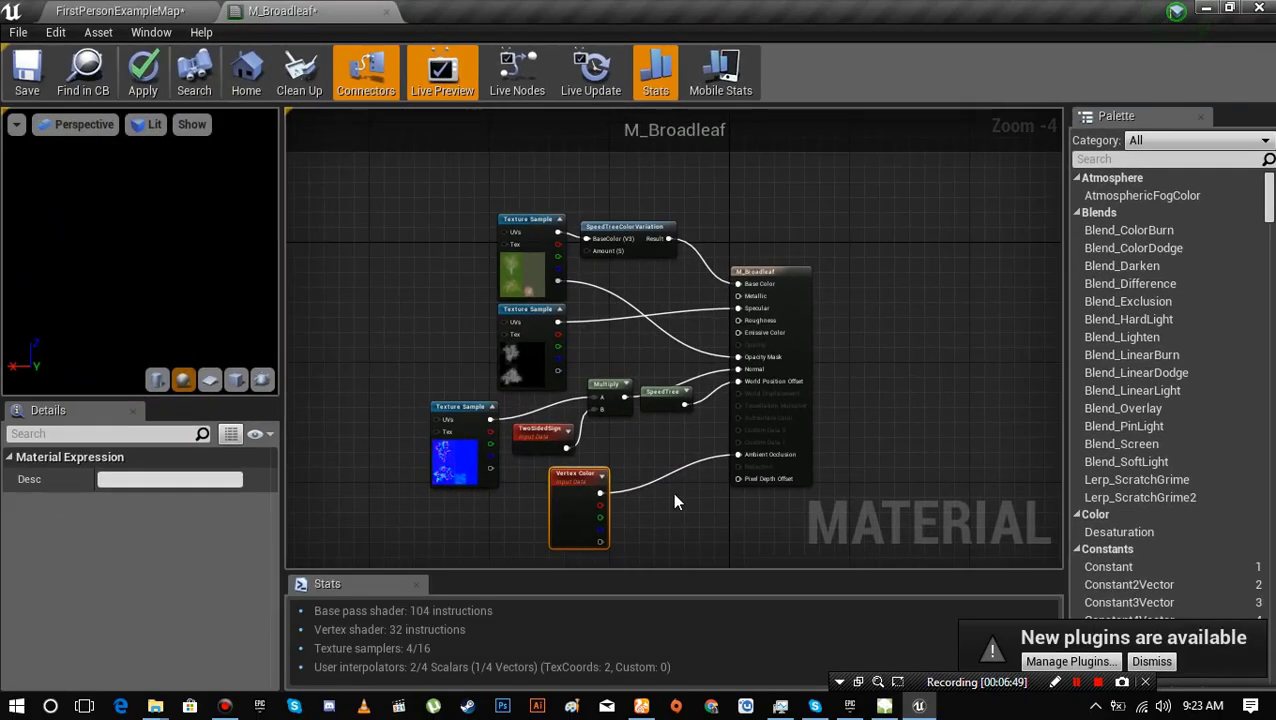
- Check the finished leaf node connections and save the M_Broadleaf material
scroll(675, 495, "up", 2)
scroll(674, 501, "up", 2)
right_click_drag(664, 493, 746, 438)
scroll(726, 490, "down", 1)
right_click_drag(692, 356, 692, 408)
left_click(27, 75)
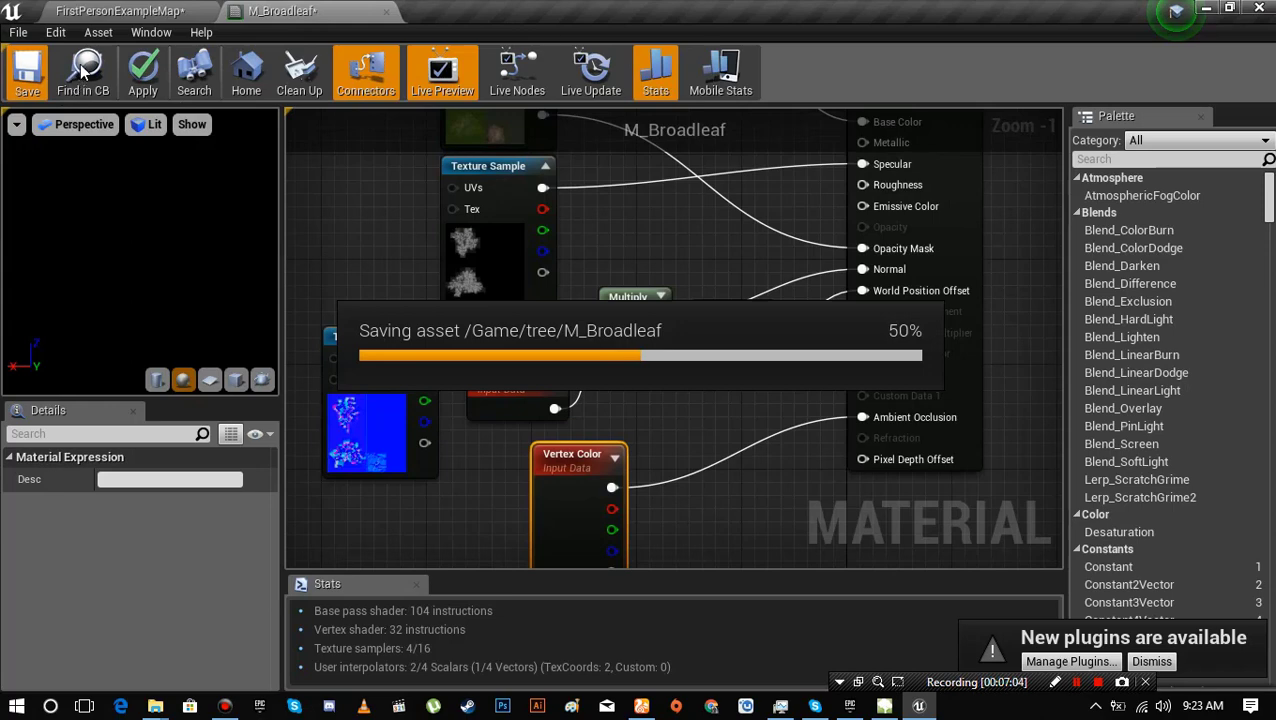
- Return to the FirstPersonExampleMap level, widen the Details area and bring the tree closer in the viewport
left_click(114, 10)
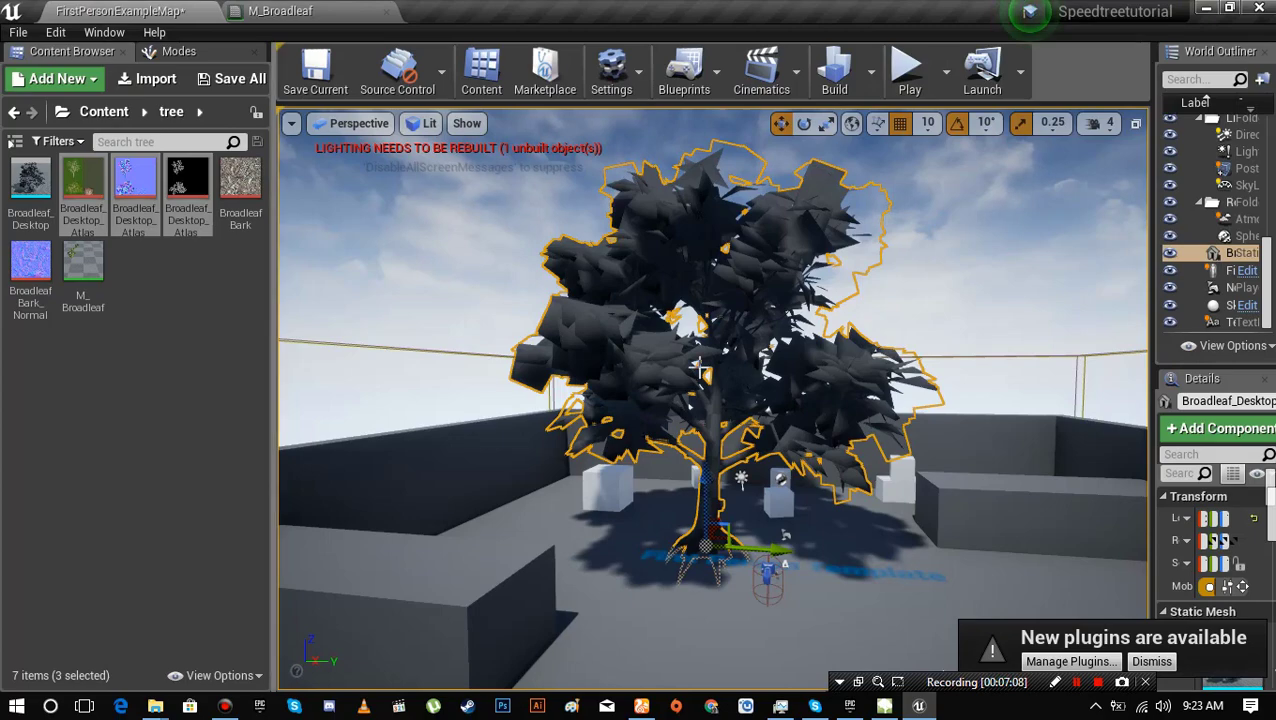
right_click_drag(688, 354, 658, 354)
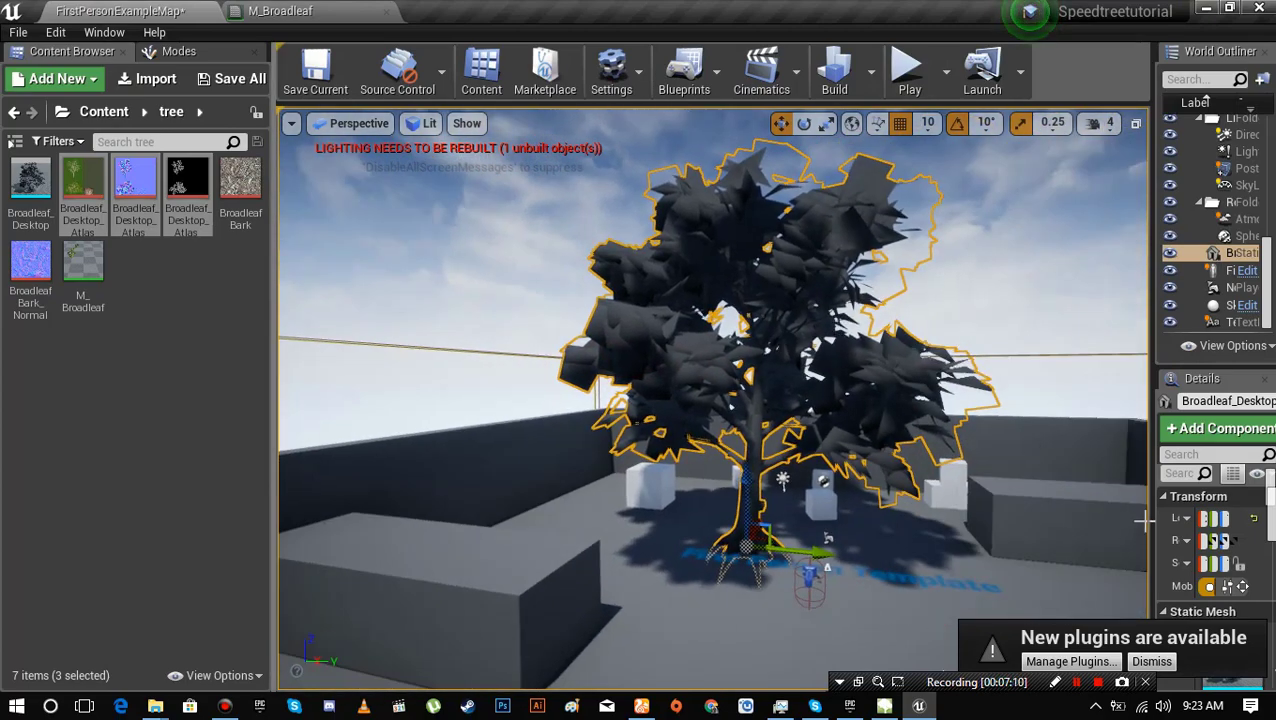
left_click_drag(1146, 520, 936, 558)
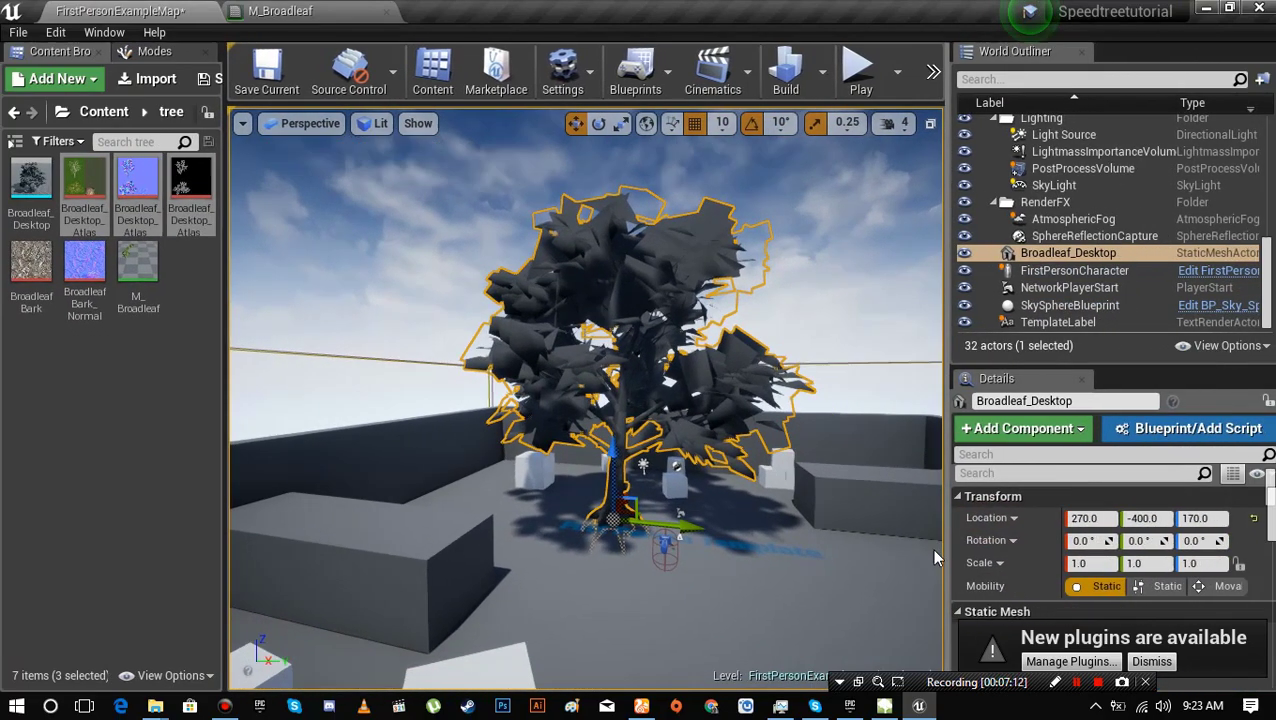
key("w")
right_click_drag(843, 507, 935, 495)
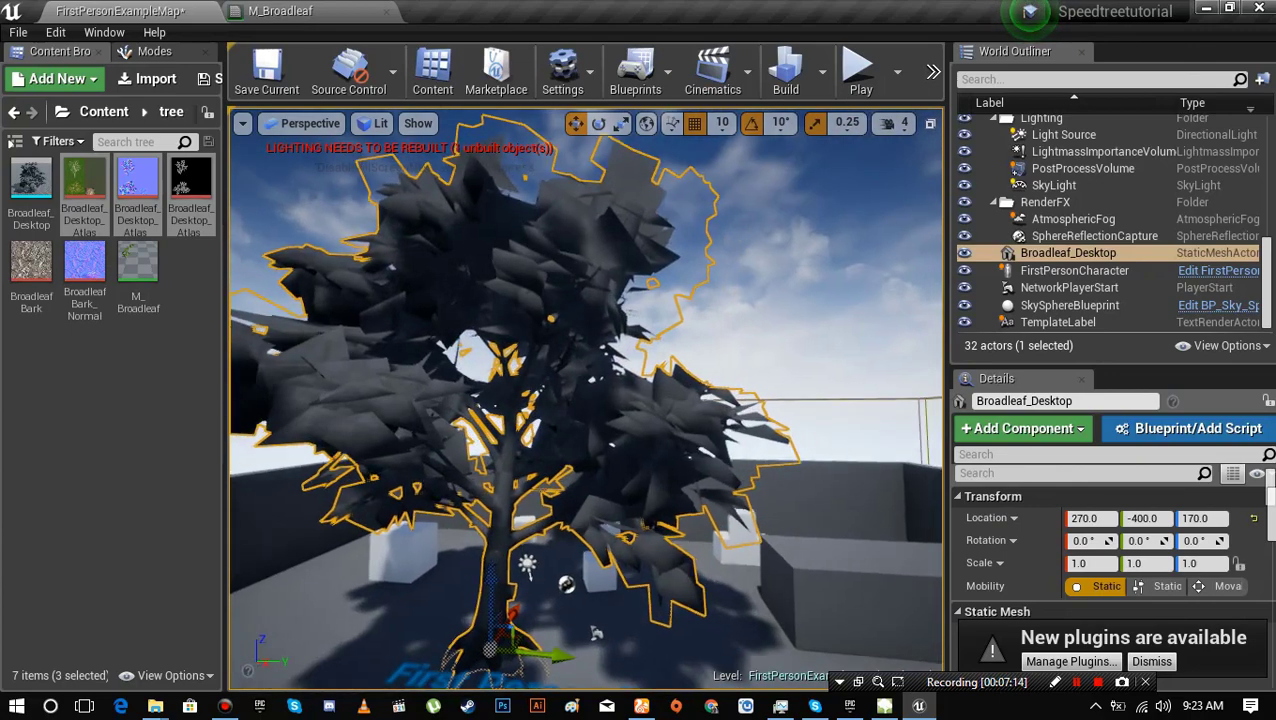
right_click_drag(596, 632, 596, 632)
- Assign the M_Broadleaf material to Element 3 and Element 4 of the Broadleaf_Desktop tree
scroll(1136, 603, "down", 5)
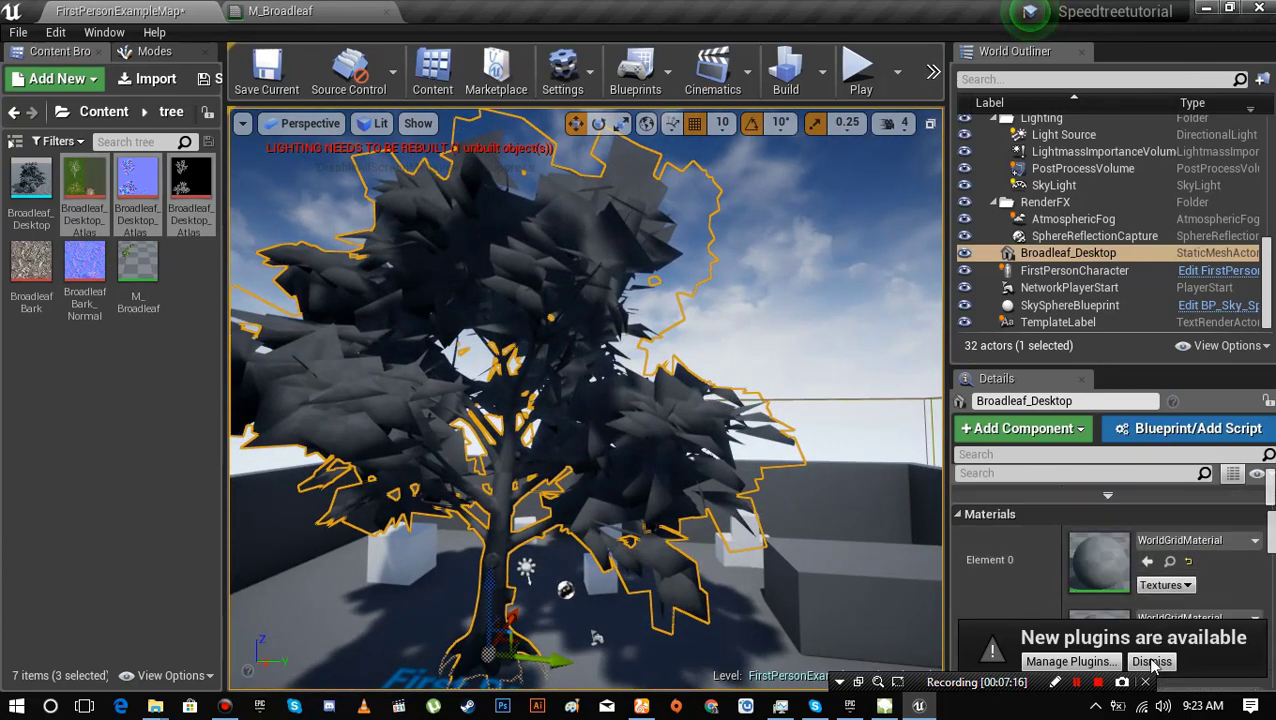
scroll(1188, 573, "down", 2)
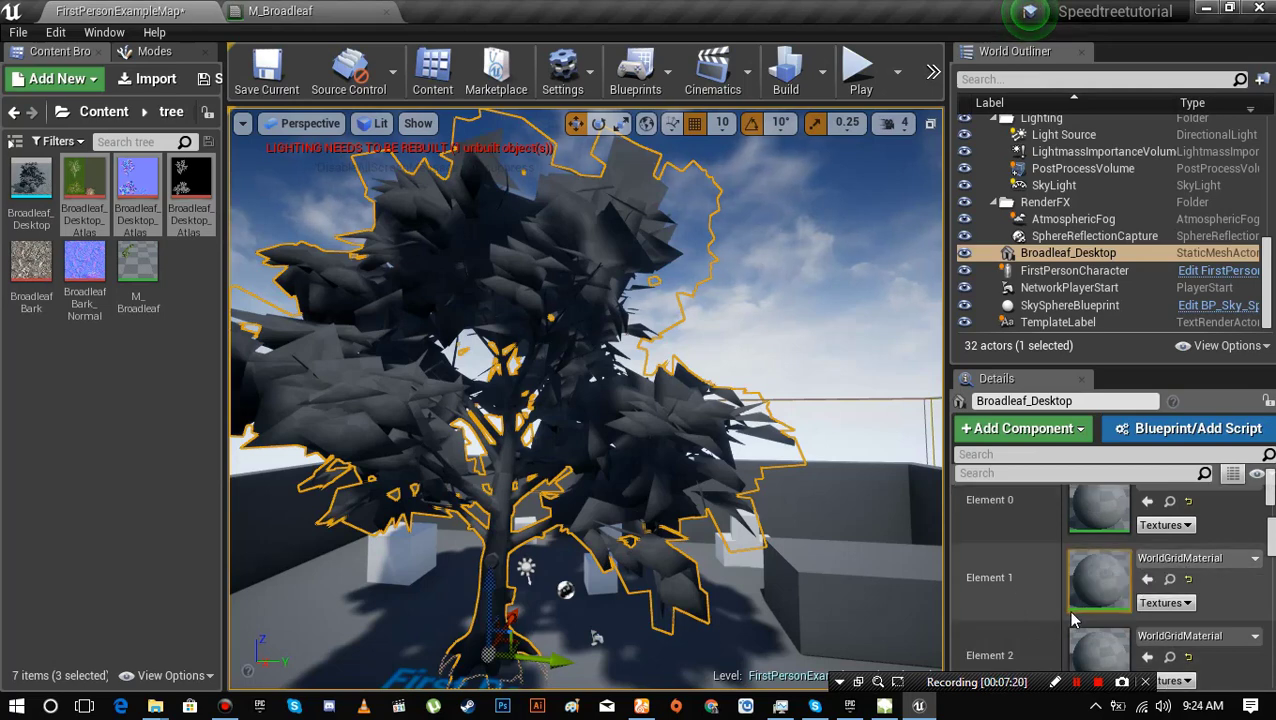
scroll(1078, 617, "down", 4)
mouse_move(1273, 535)
left_mouse_down()
mouse_move(1273, 561)
mouse_move(1273, 544)
left_mouse_up()
scroll(1272, 541, "up", 1)
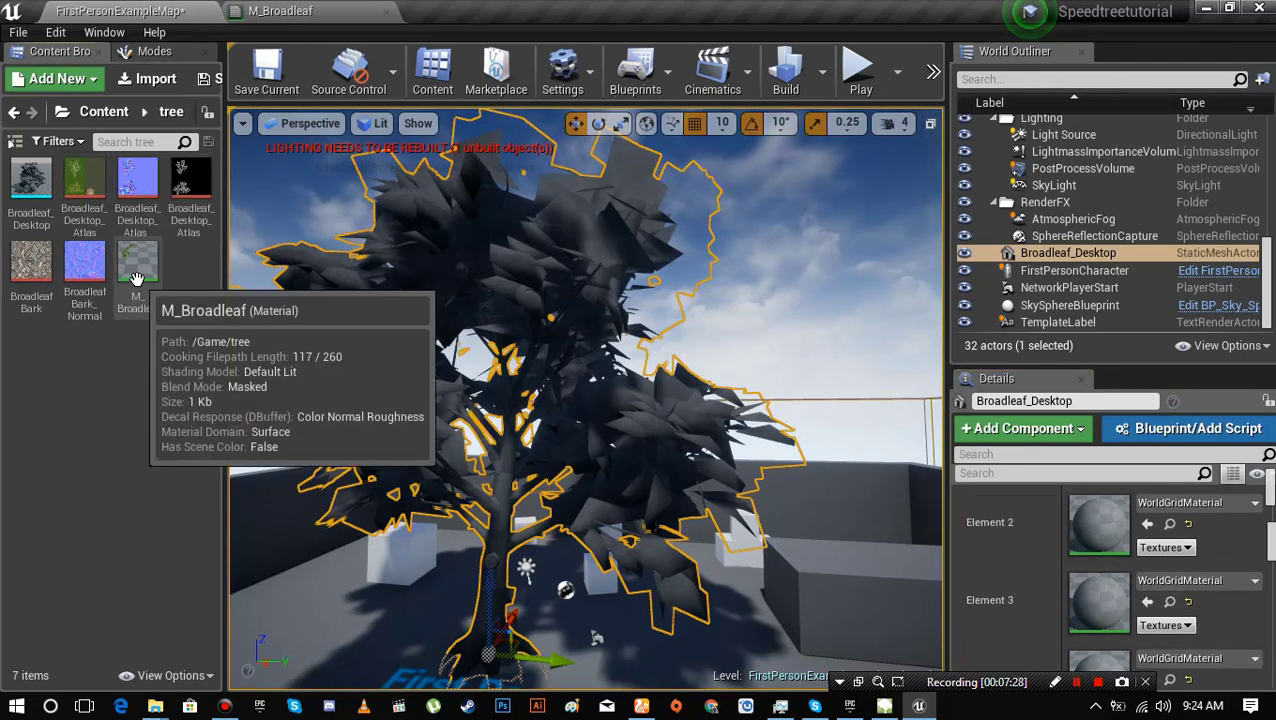
left_click_drag(138, 280, 1140, 600)
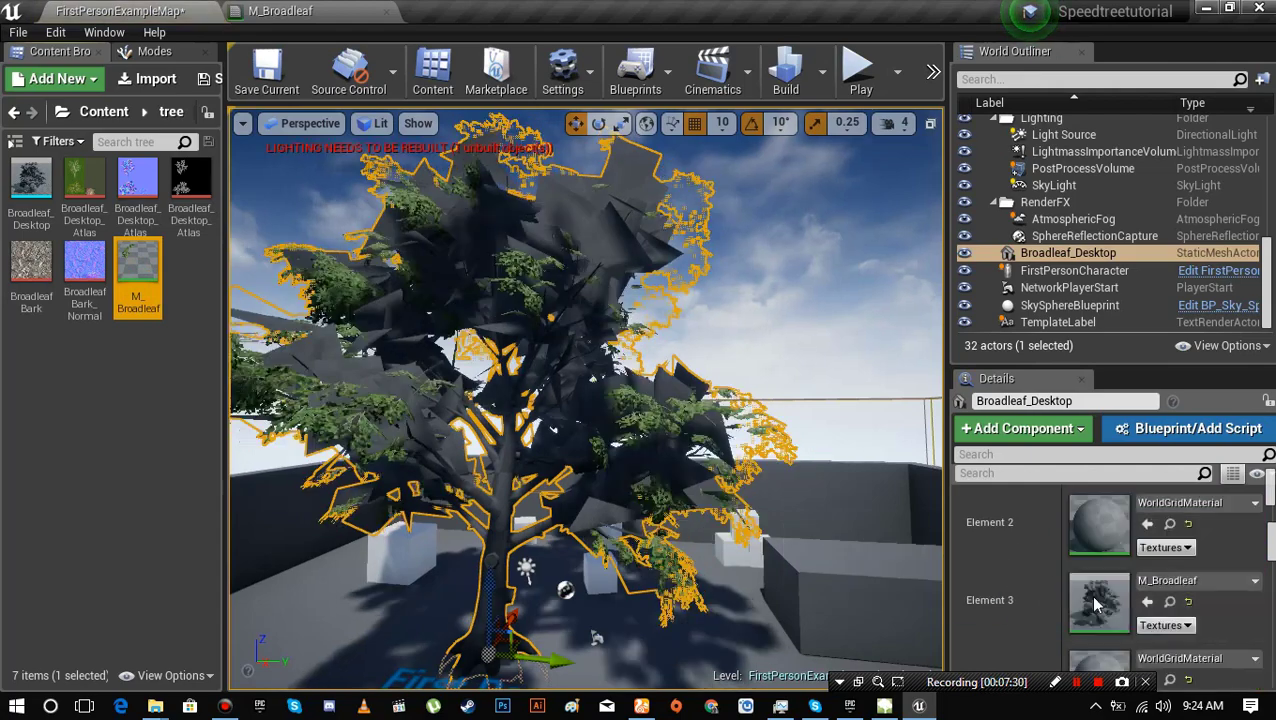
left_click_drag(138, 285, 1100, 661)
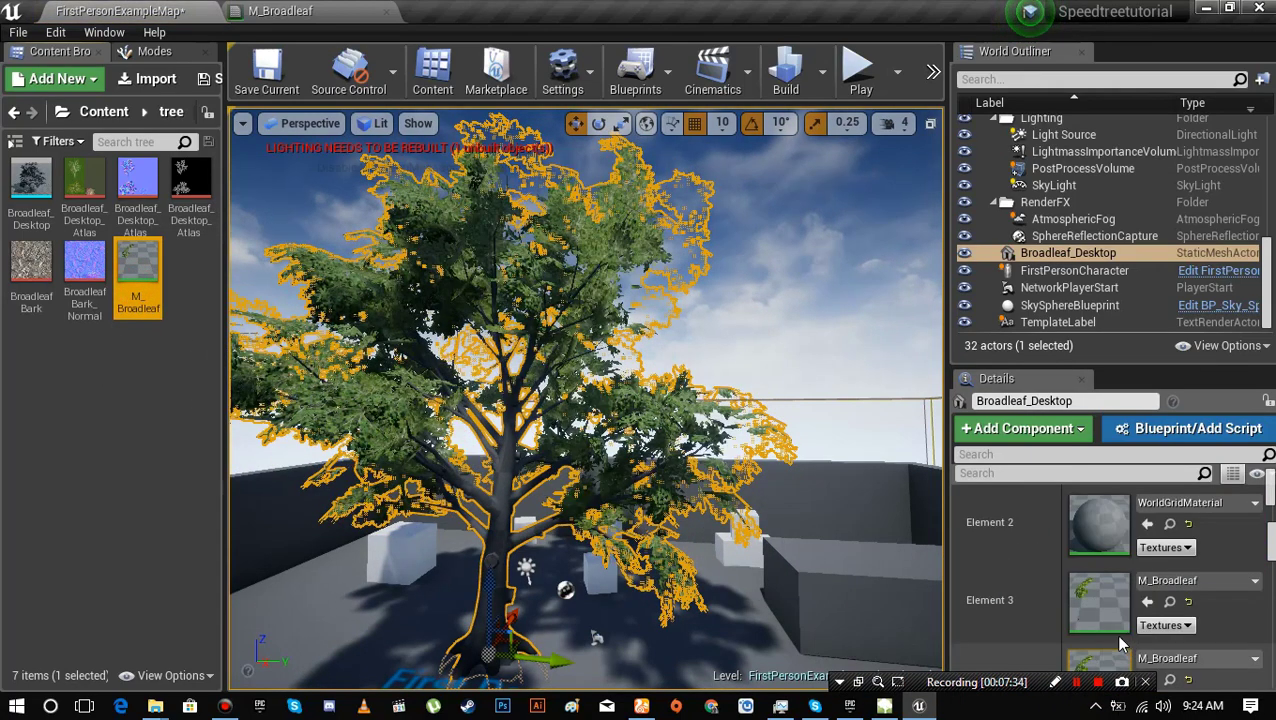
- Inspect the tree's leaves from other angles with the tree deselected
right_click_drag(611, 505, 540, 470)
mouse_move(652, 406)
right_mouse_down()
mouse_move(610, 450)
mouse_move(670, 470)
mouse_move(652, 406)
right_mouse_up()
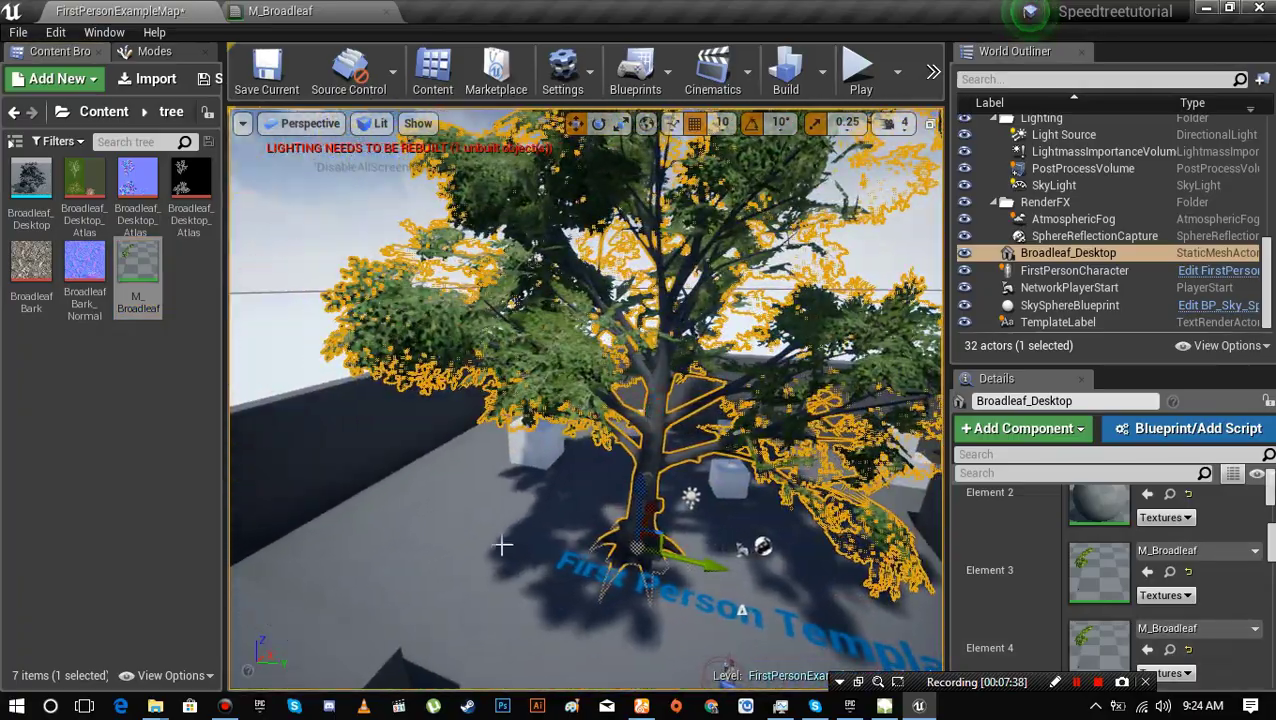
left_click(399, 455)
right_click_drag(399, 455, 430, 420)
right_click_drag(573, 446, 573, 446)
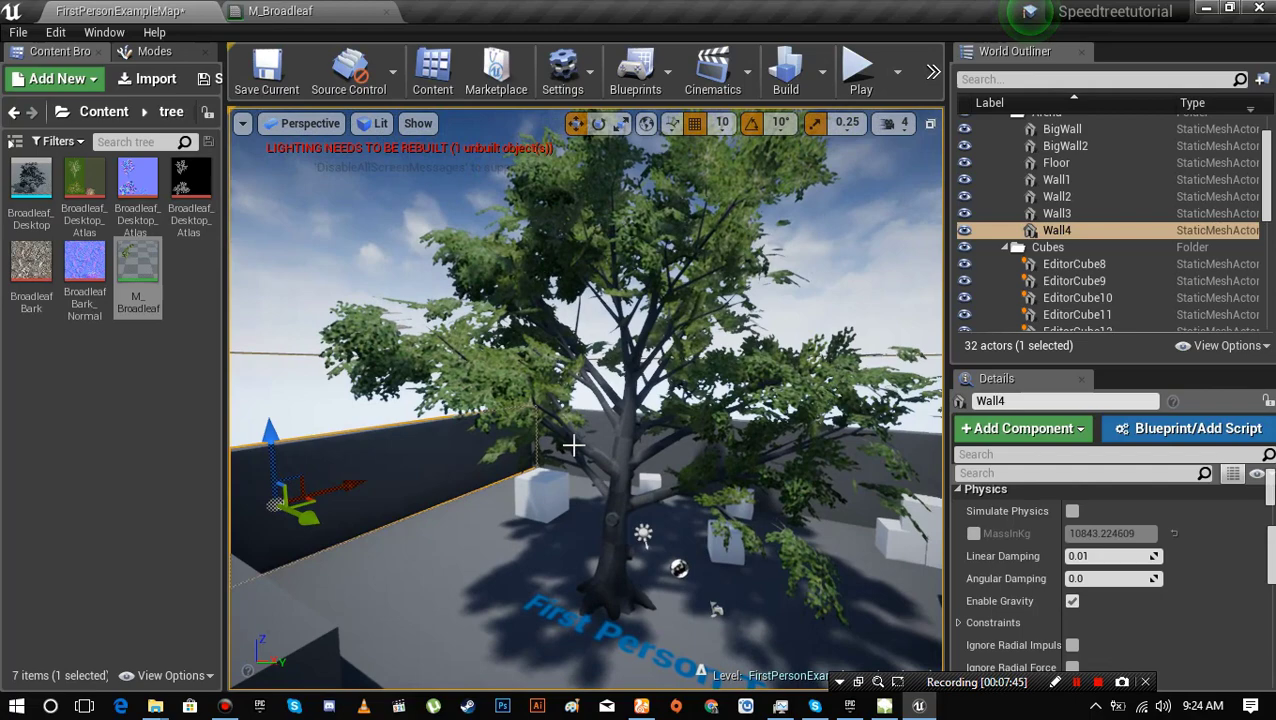
- Create a new material named BARk in the tree content folder
right_click(72, 431)
left_click(139, 383)
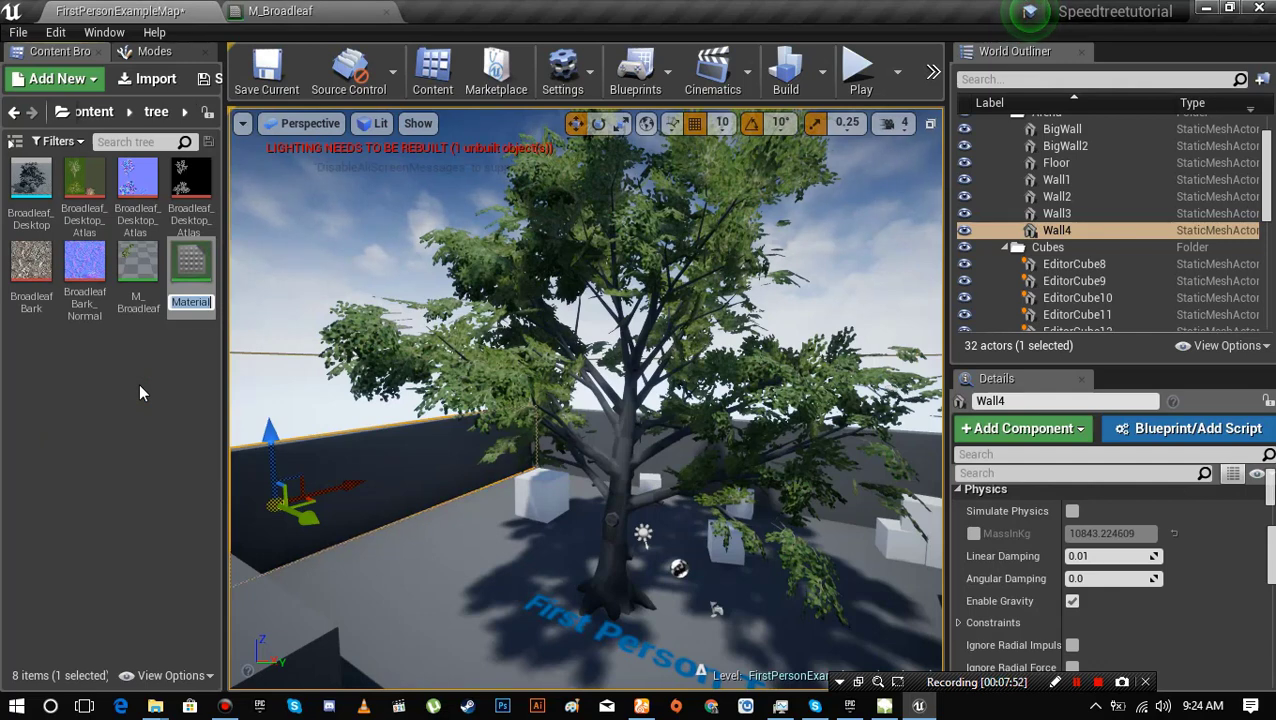
type("BARk")
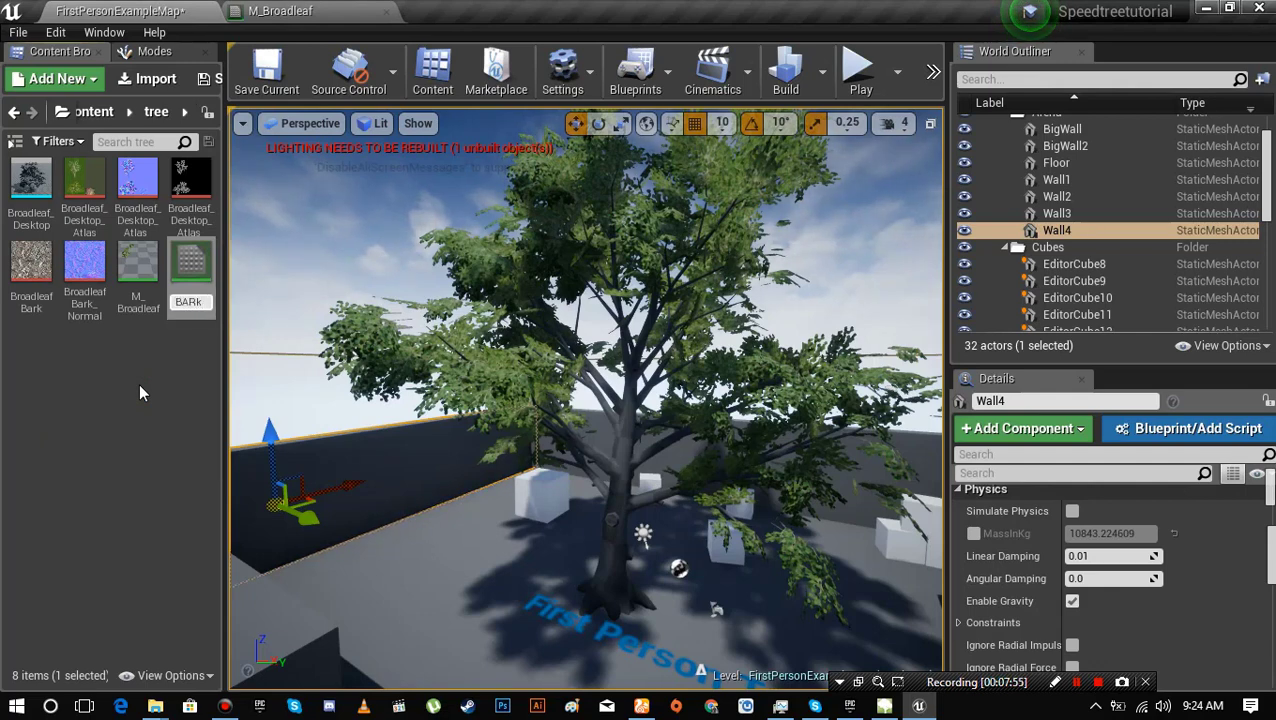
key("Return")
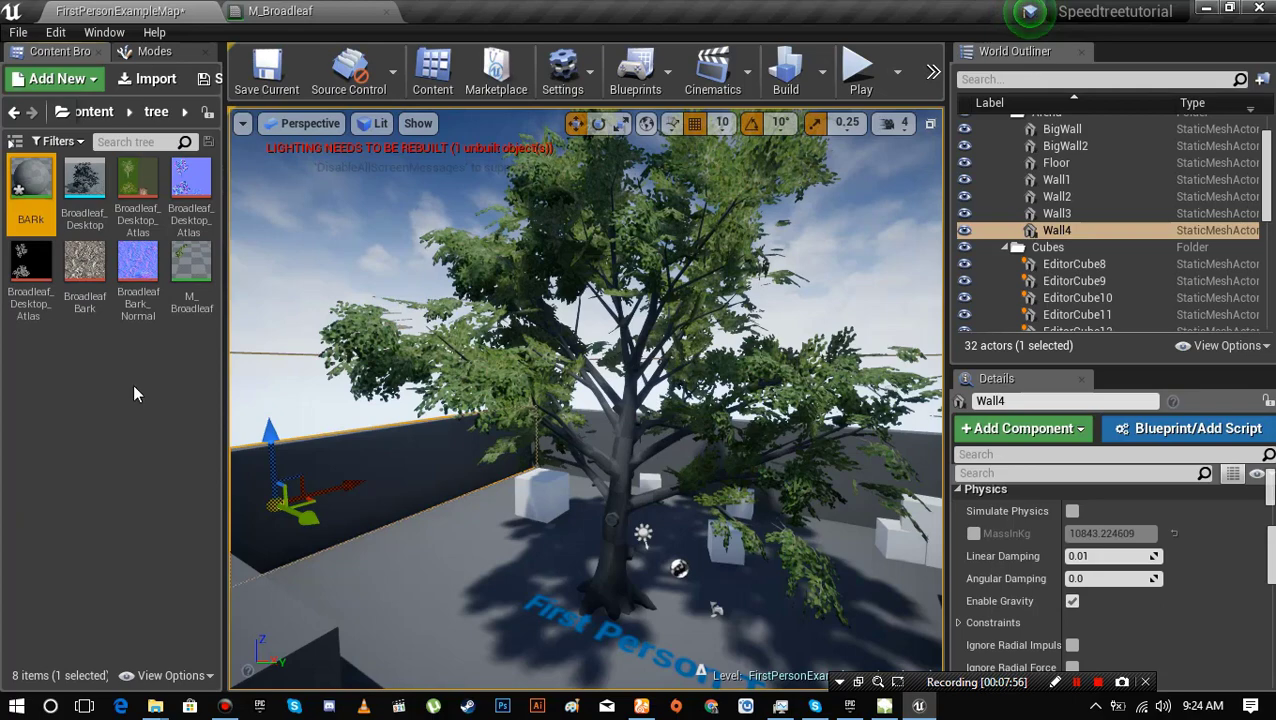
- Add the BroadleafBark and BroadleafBark_Normal textures to the BARk material graph as texture samples
right_click_drag(428, 240, 734, 352)
left_click(151, 12)
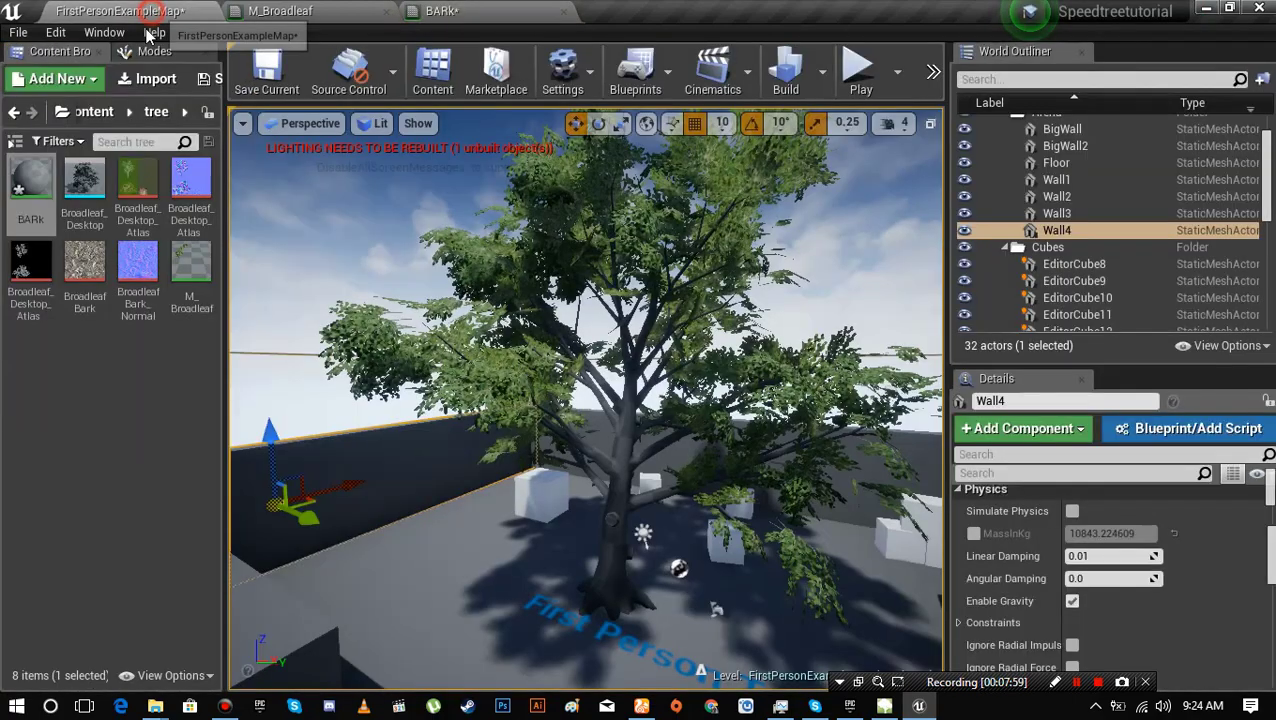
left_click(131, 302)
left_click(88, 288, "ctrl")
left_click_drag(134, 284, 519, 300)
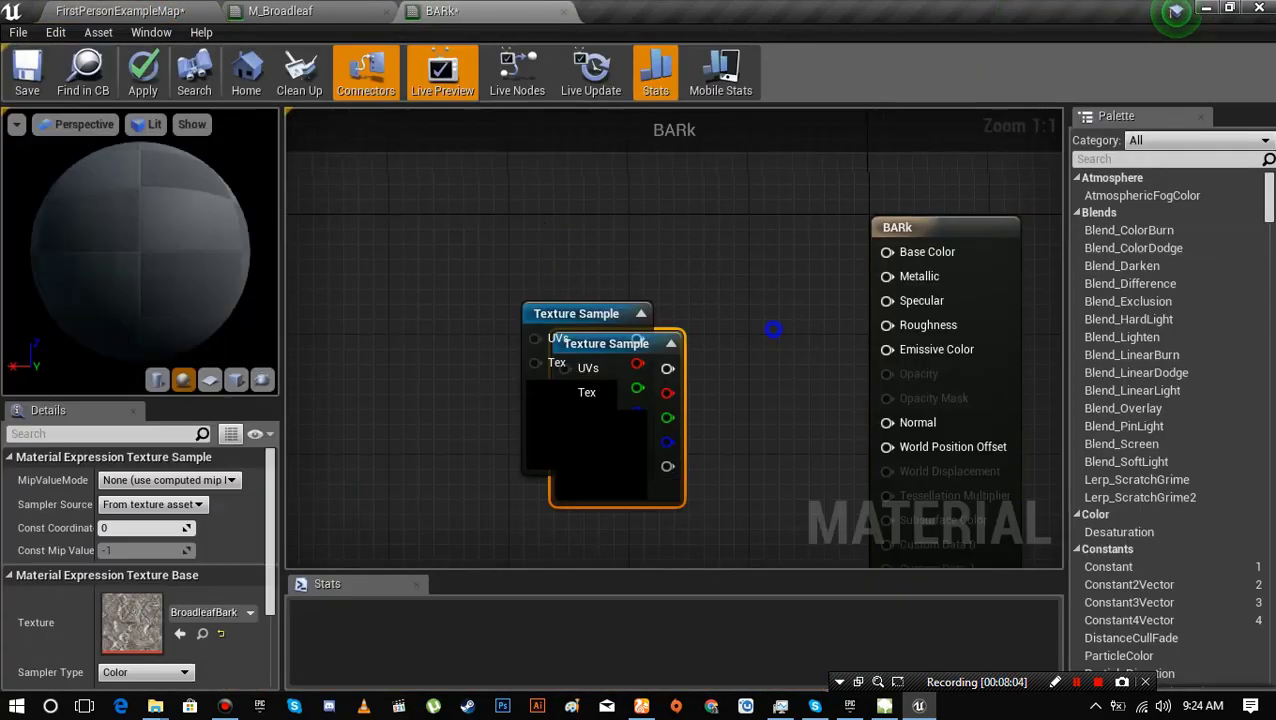
- Separate the two overlapping texture samples, placing the bark colour sample above the bark normal sample
right_click_drag(772, 330, 647, 237)
left_click_drag(517, 243, 499, 413)
right_click_drag(590, 384, 535, 410)
left_click_drag(521, 407, 505, 128)
right_click_drag(512, 156, 510, 336)
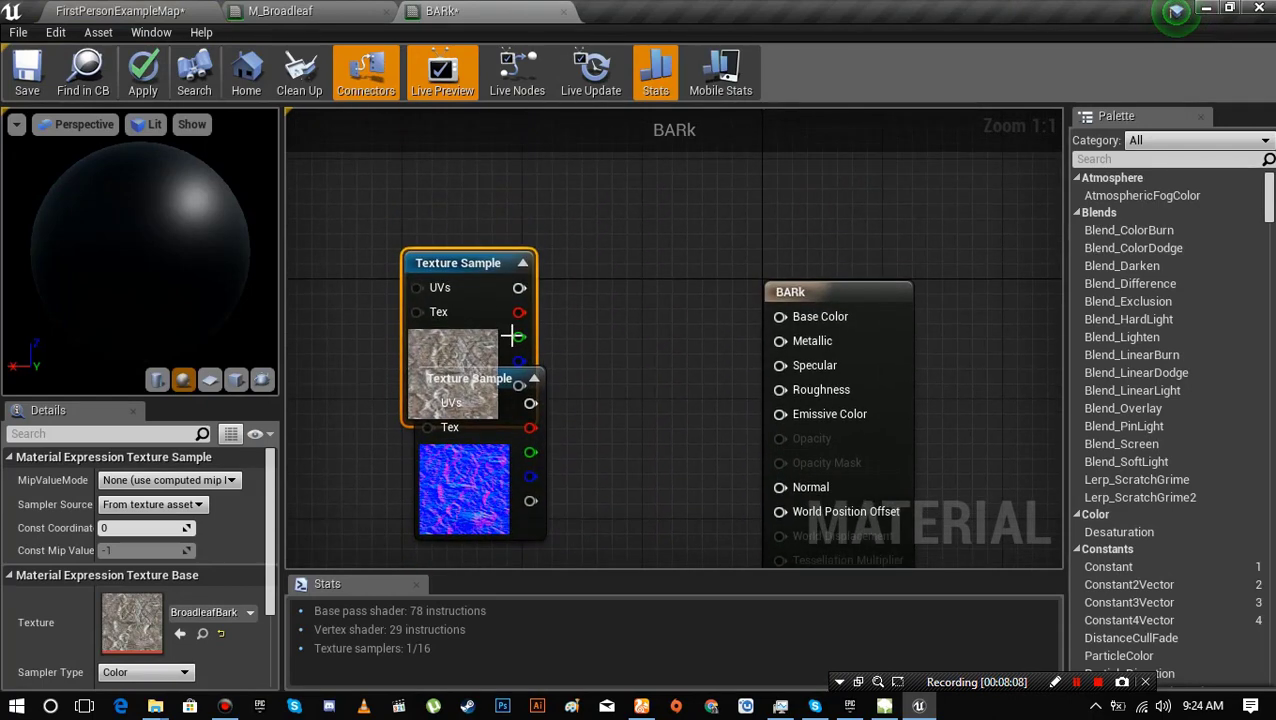
left_click_drag(479, 275, 463, 225)
left_click_drag(484, 395, 468, 468)
right_click_drag(557, 431, 467, 376)
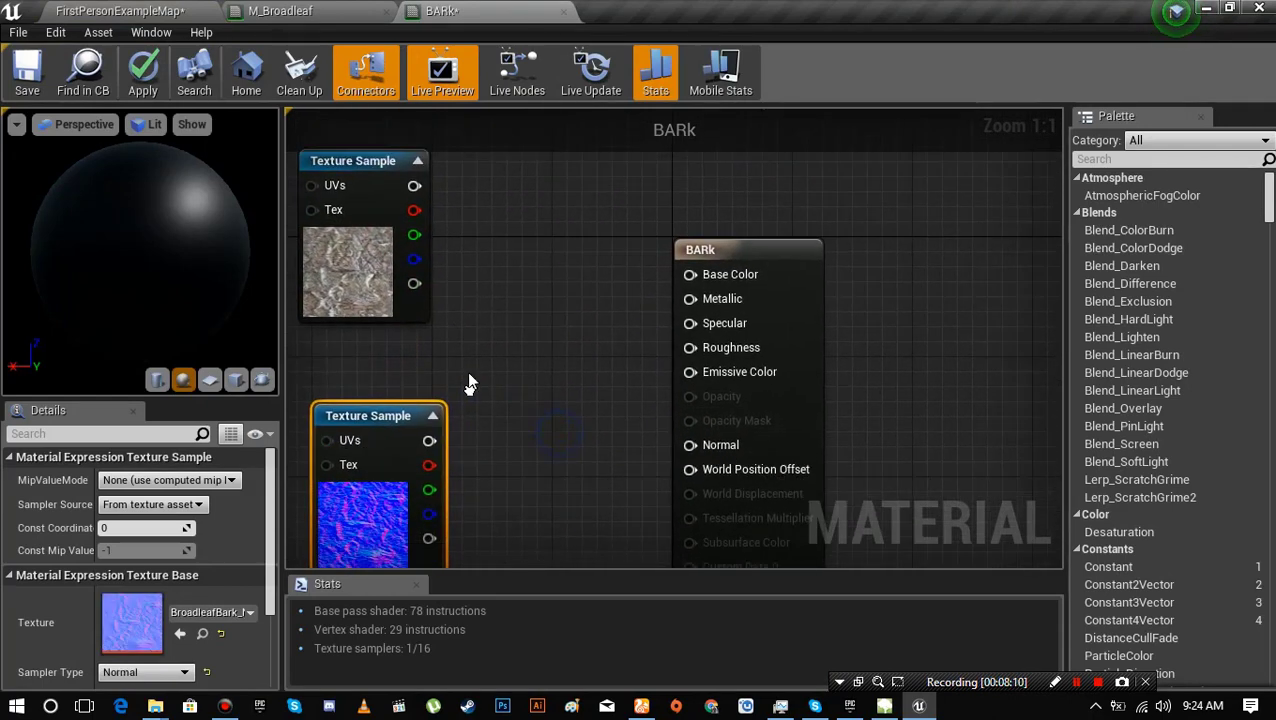
- Feed the bark colour texture through a new SpeedTreeColorVariation node and connect its result to Base Color
left_click_drag(397, 167, 382, 212)
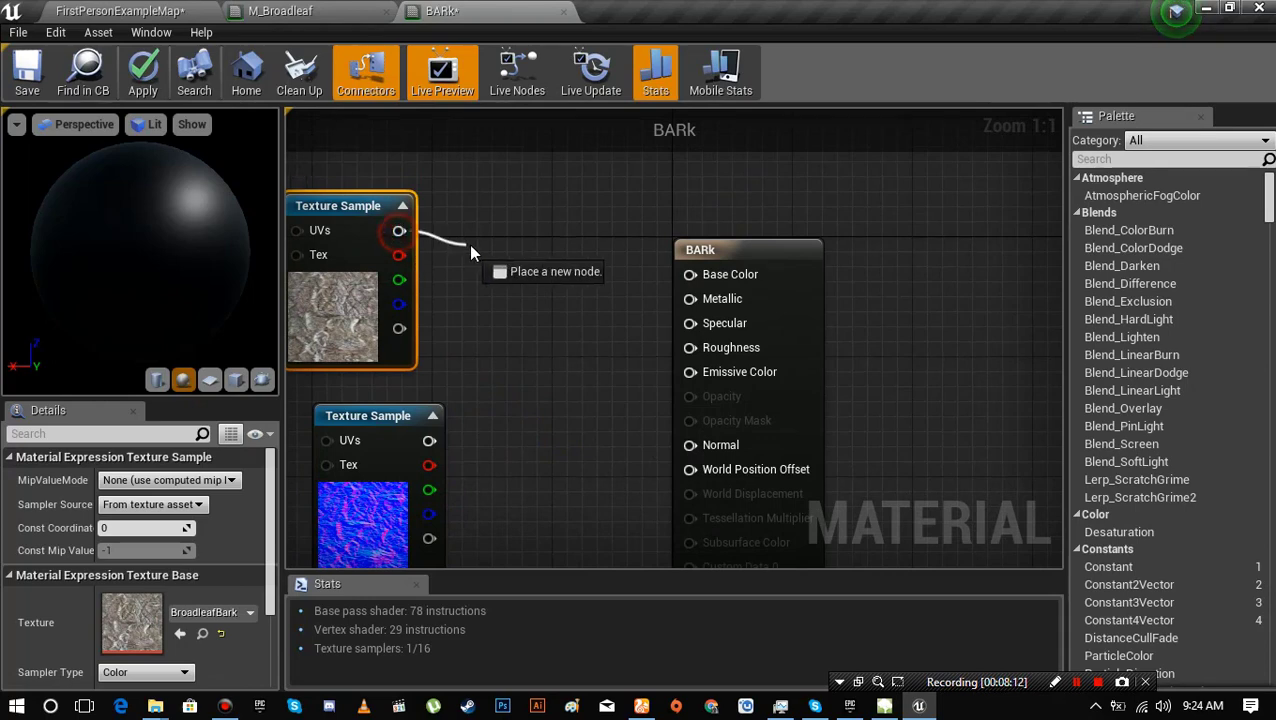
left_click_drag(469, 244, 472, 238)
type("speedtree")
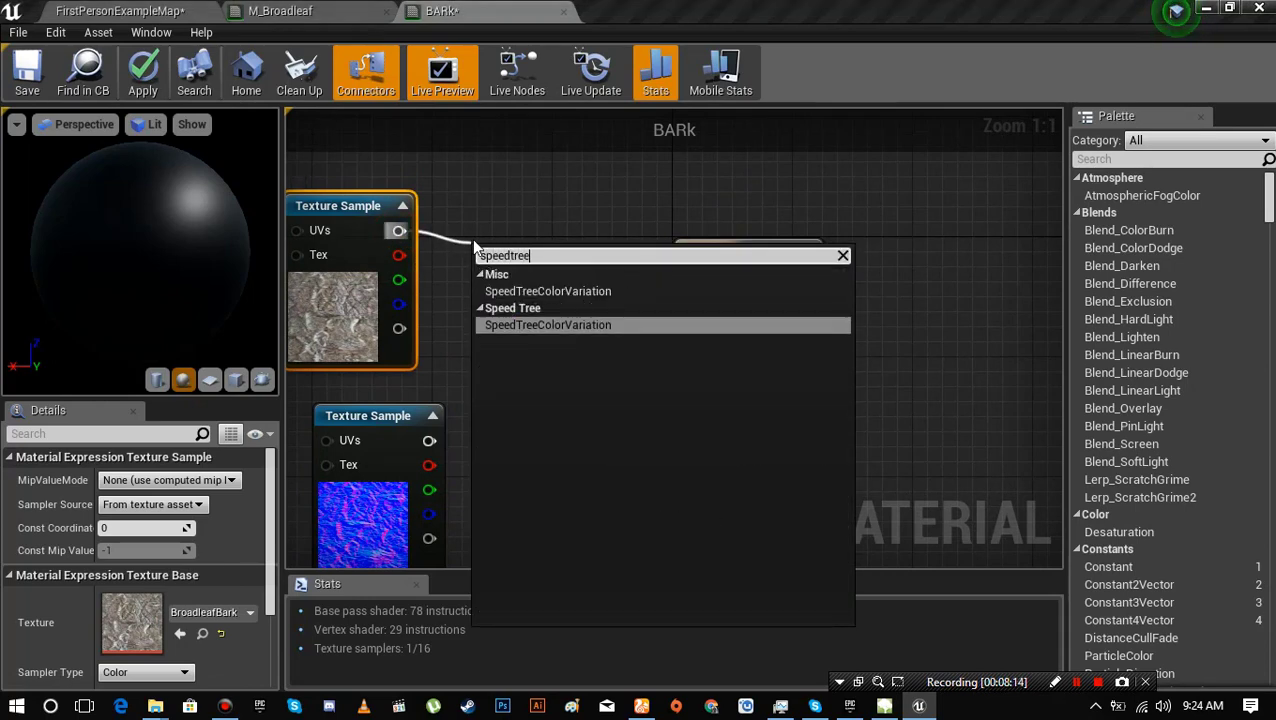
left_click(545, 325)
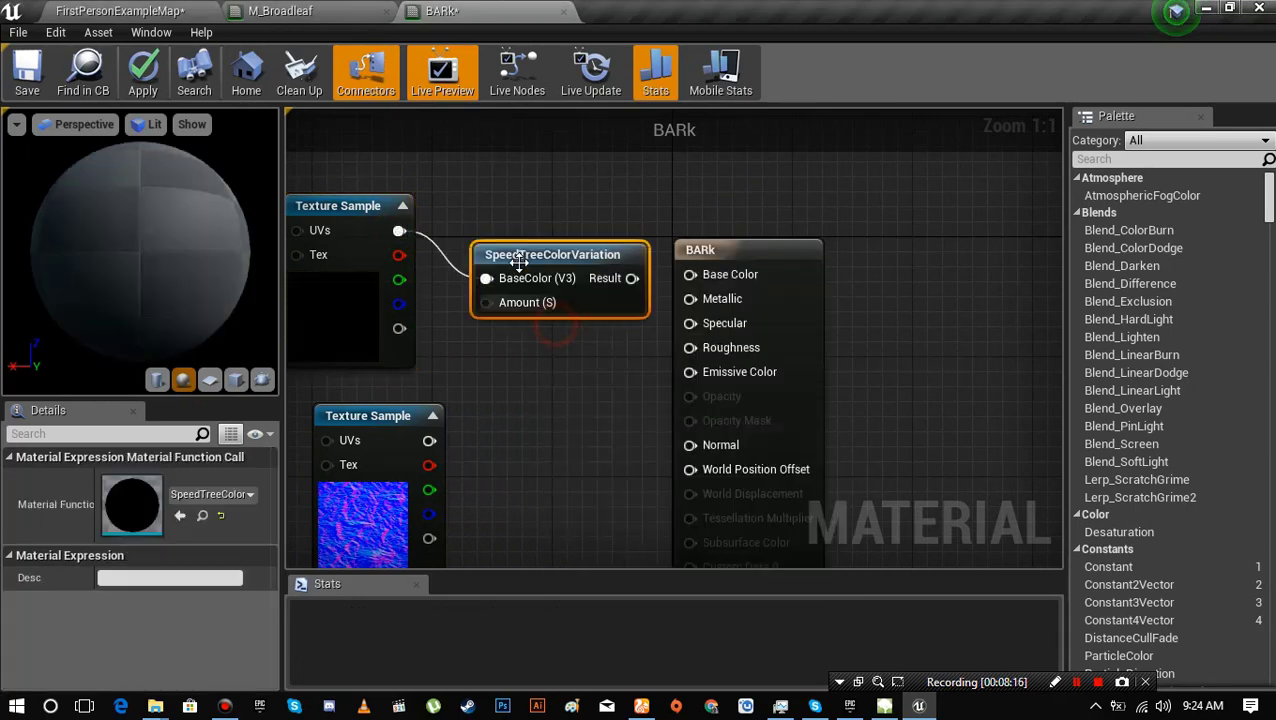
left_click_drag(519, 260, 480, 225)
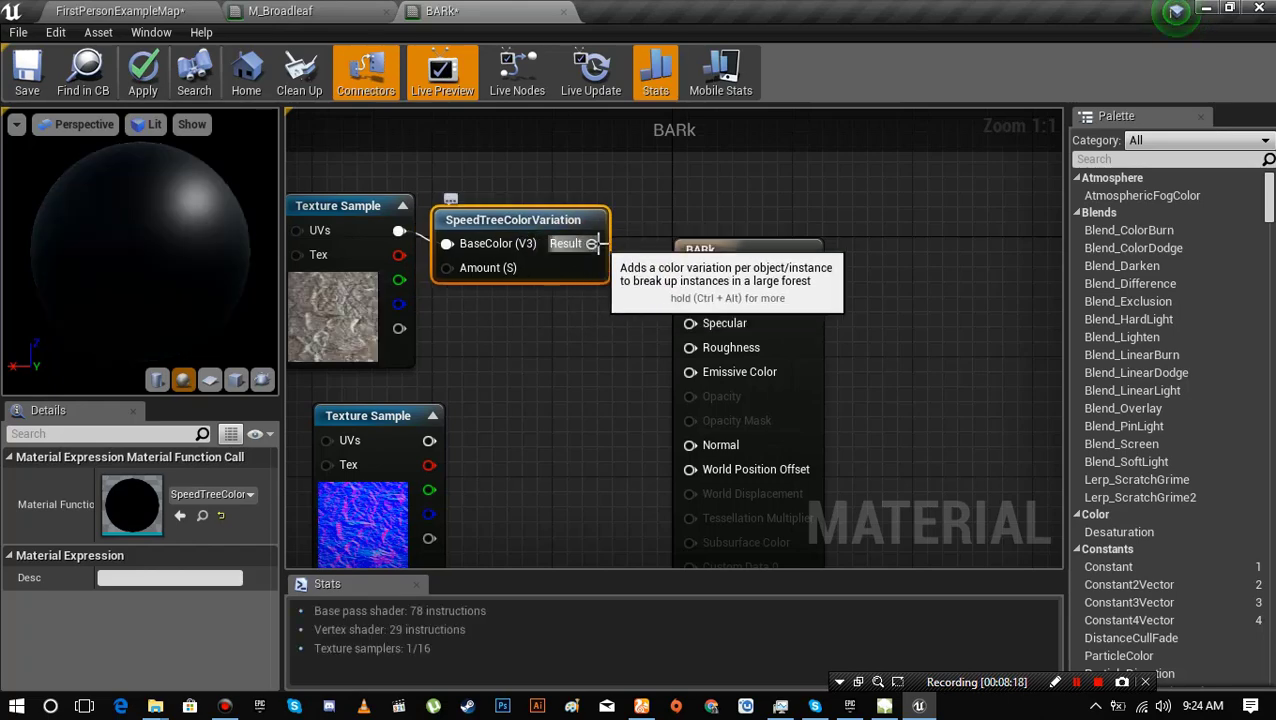
left_click_drag(598, 243, 690, 274)
- Reposition the bark normal sample and set the BARk material's blend mode to Masked
right_click_drag(598, 336, 729, 259)
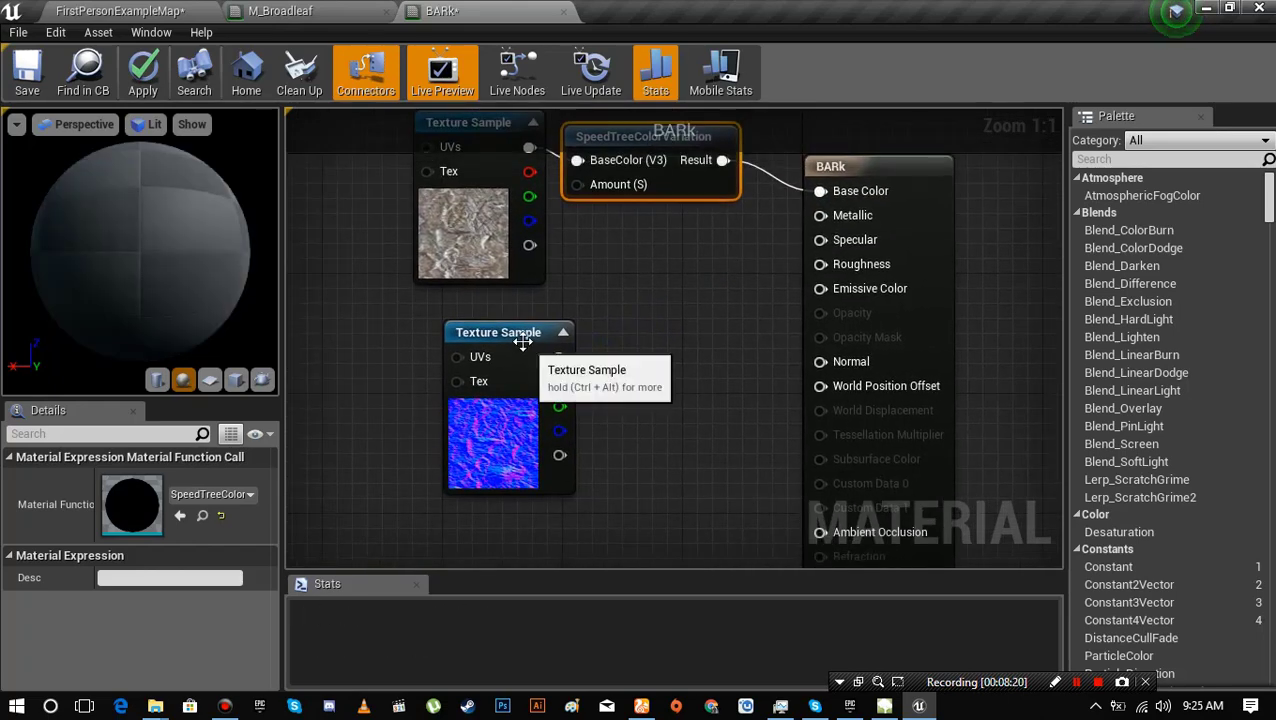
left_click_drag(522, 342, 482, 357)
right_click_drag(790, 240, 758, 275)
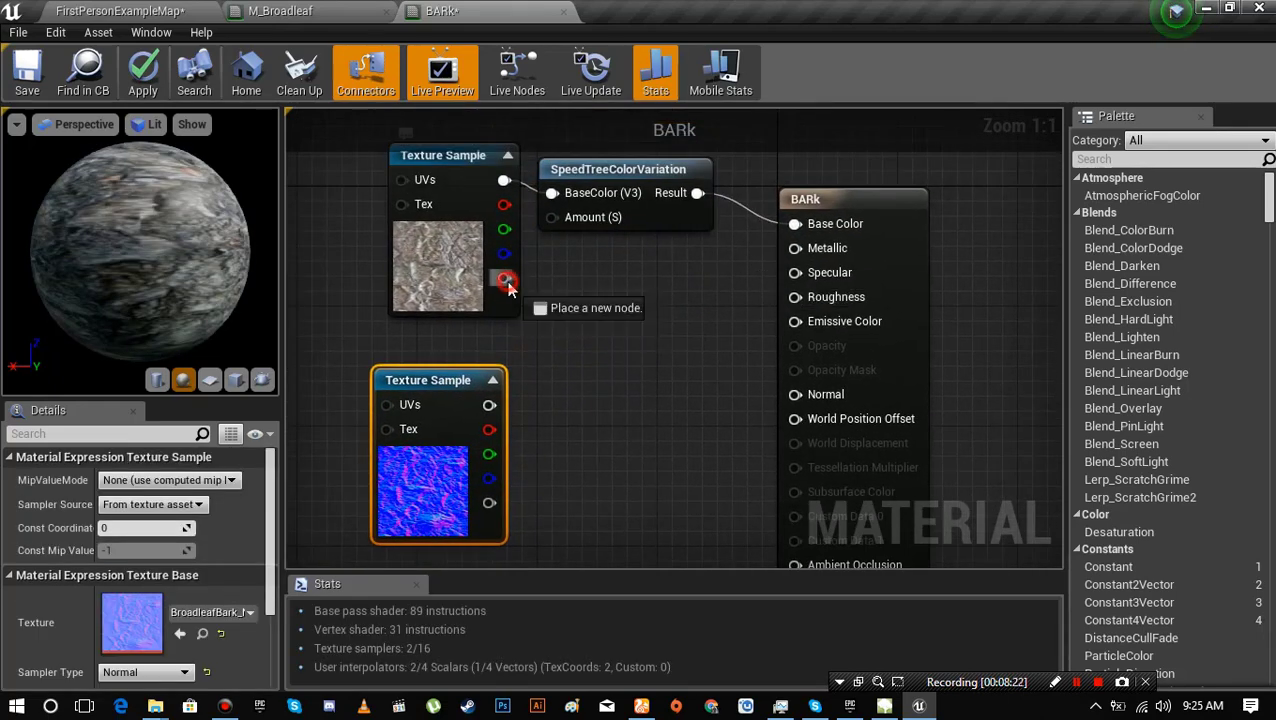
left_click(607, 373)
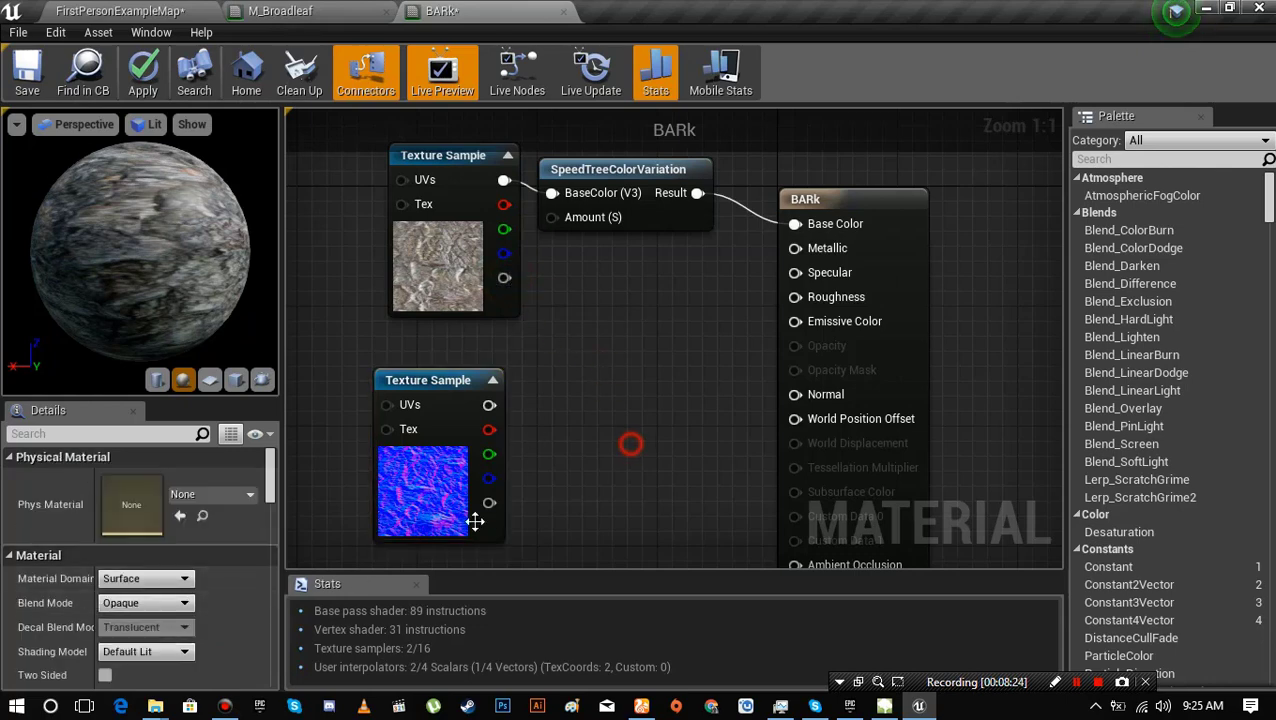
left_click(138, 603)
left_click(140, 630)
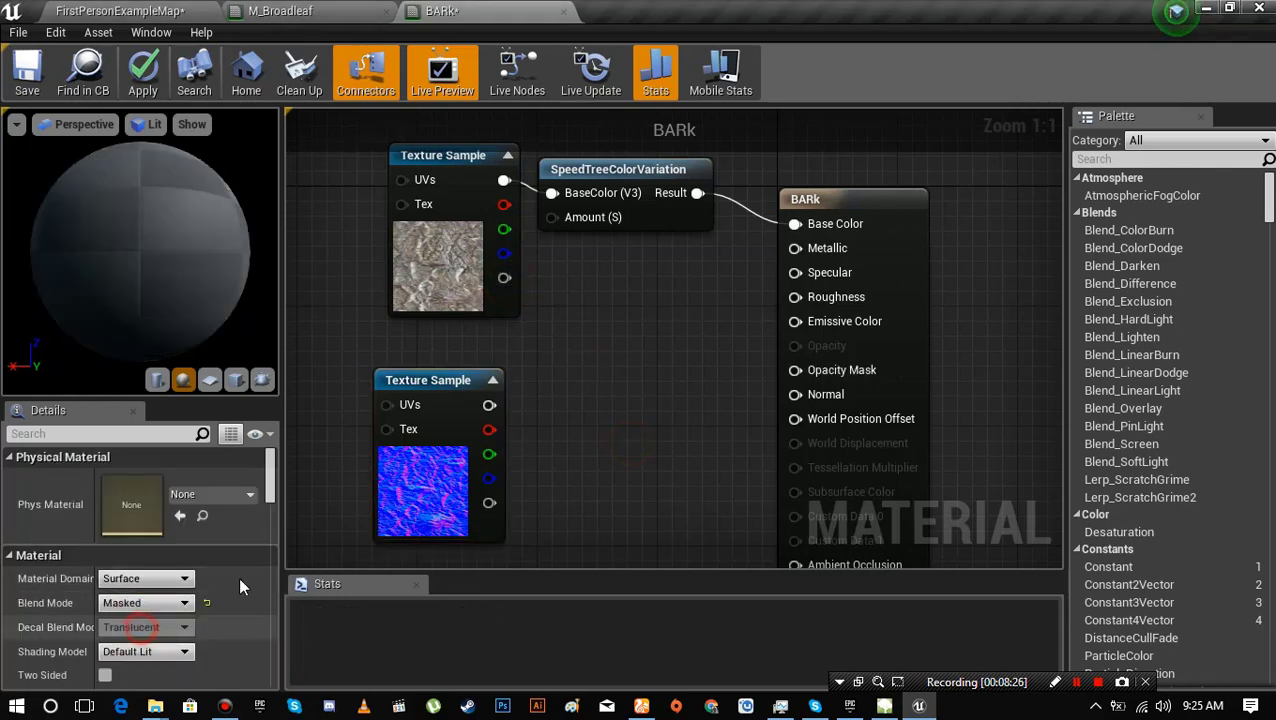
- Connect the bark colour texture's alpha output to Opacity Mask and a new constant of 0 to Specular
right_click_drag(581, 379, 533, 424)
left_click_drag(505, 352, 748, 414)
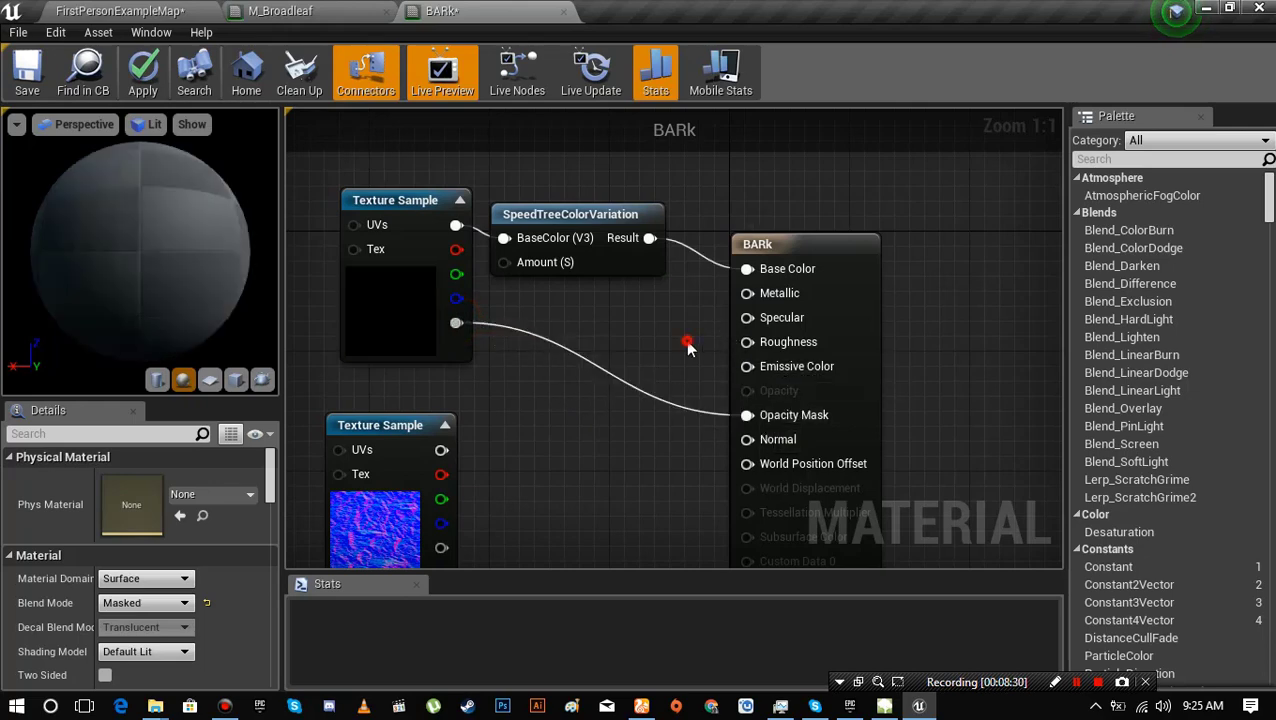
left_click(607, 328)
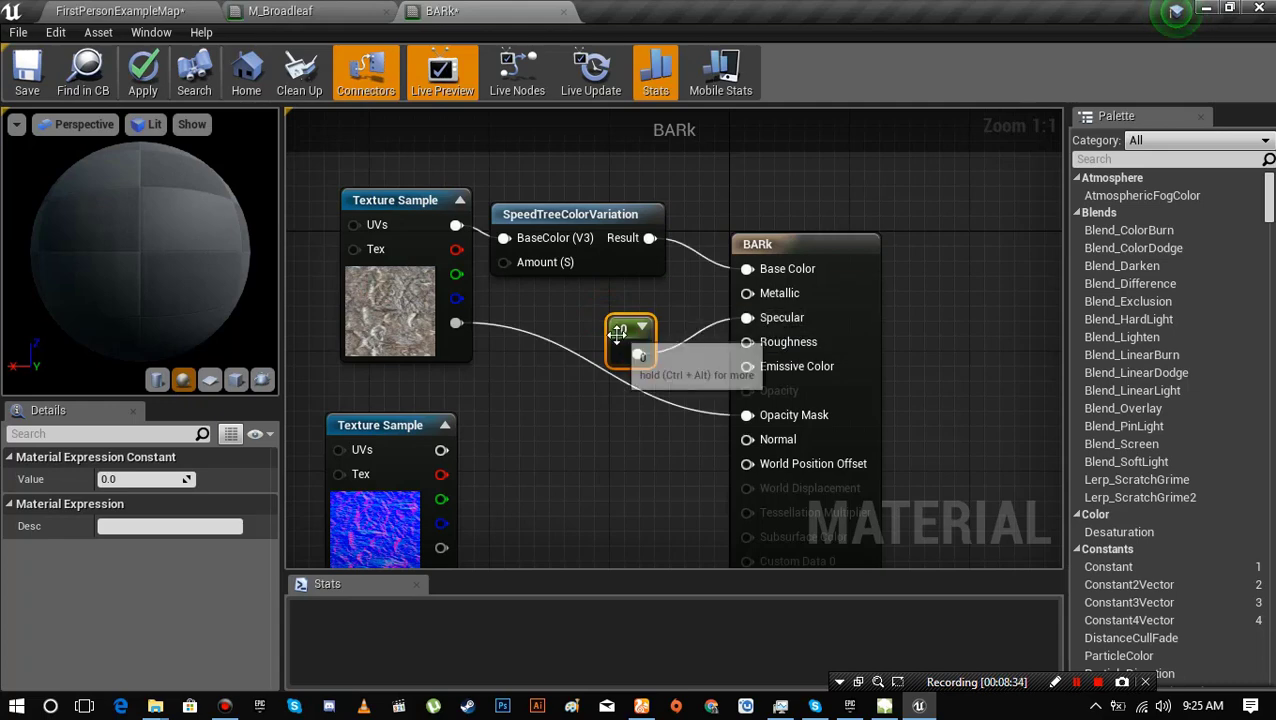
- Add a Multiply node that combines the bark normal texture as A with a TwoSidedSign node as B
right_click_drag(571, 457, 620, 329)
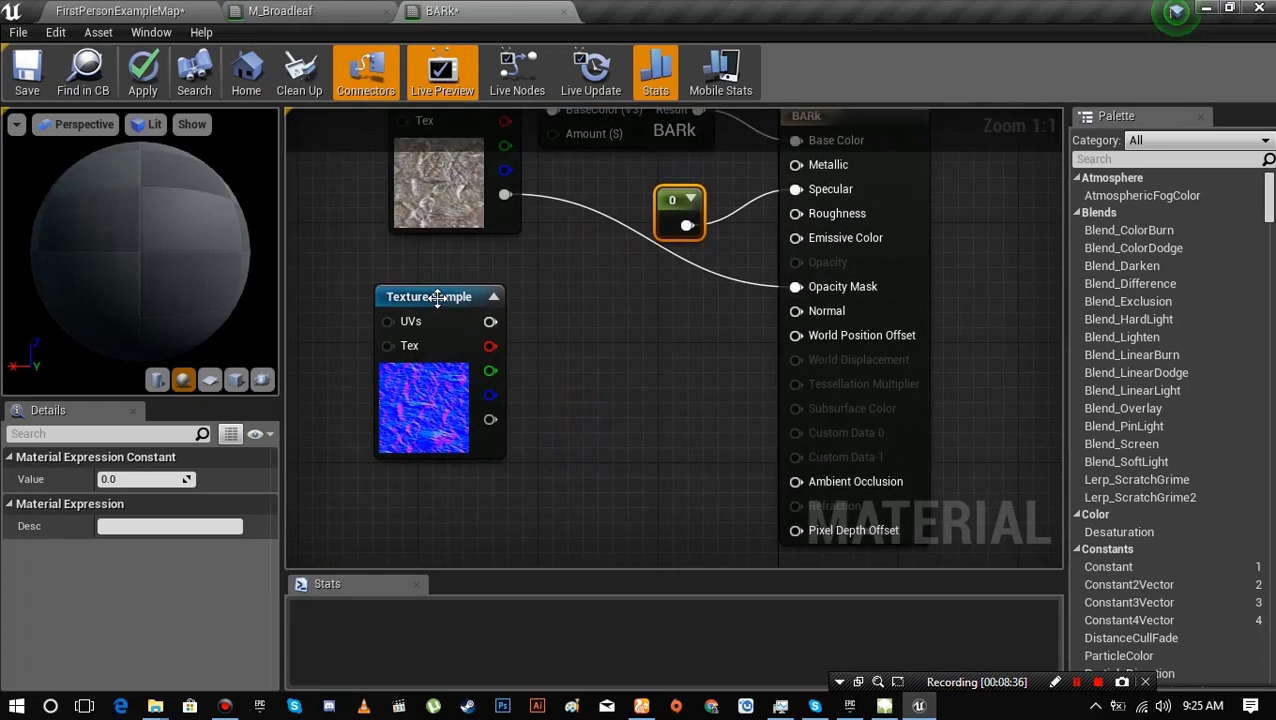
left_click_drag(437, 298, 390, 350)
right_click_drag(625, 408, 687, 378)
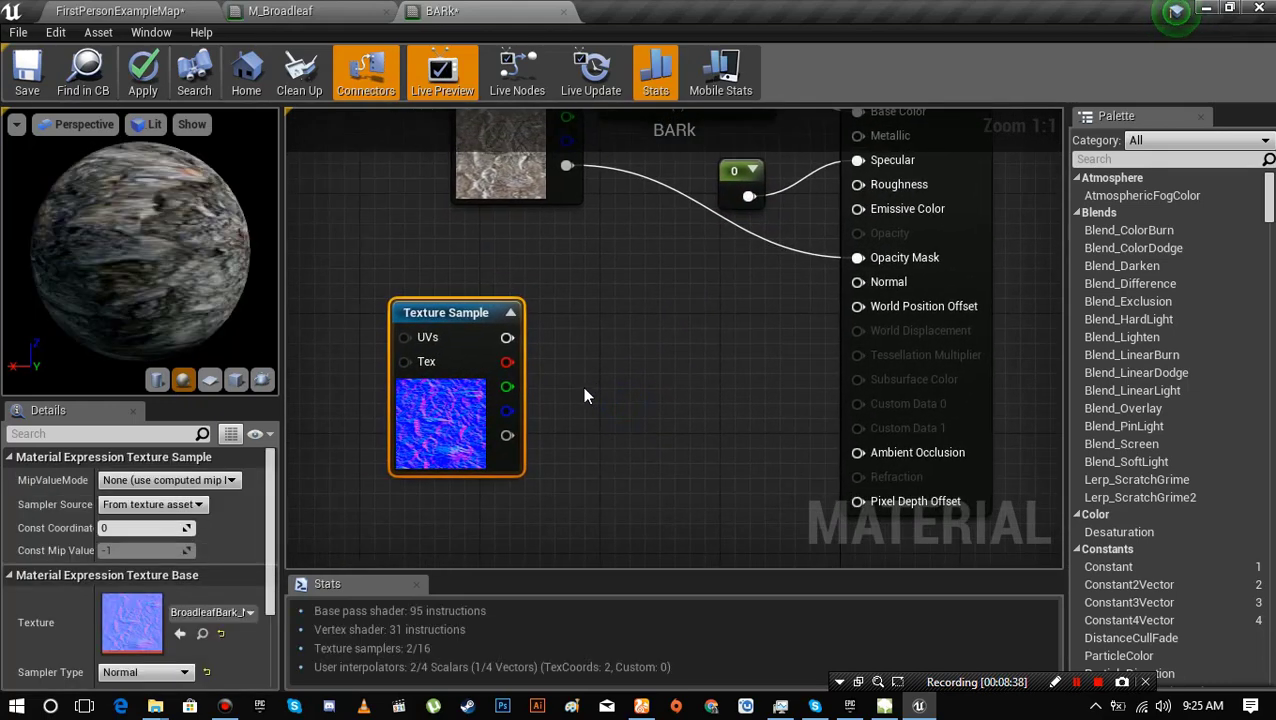
key("m")
left_click(583, 386)
left_click_drag(622, 391, 564, 454)
type("two")
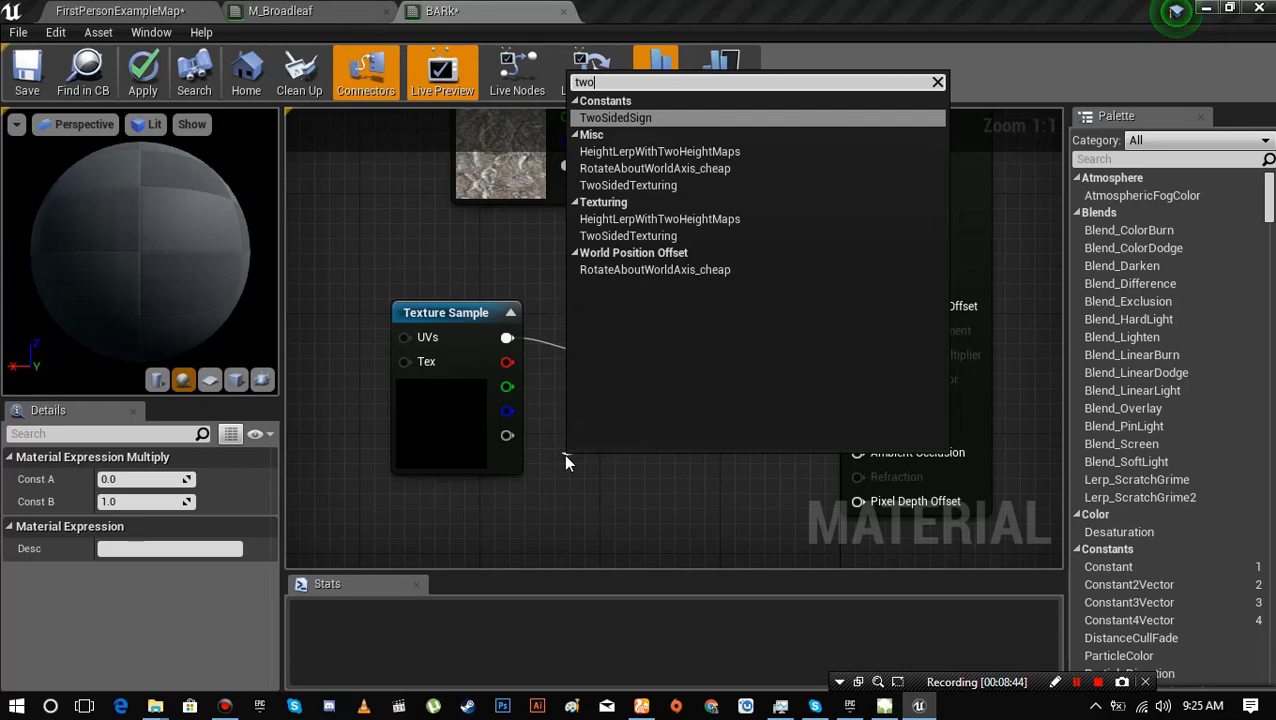
left_click(621, 119)
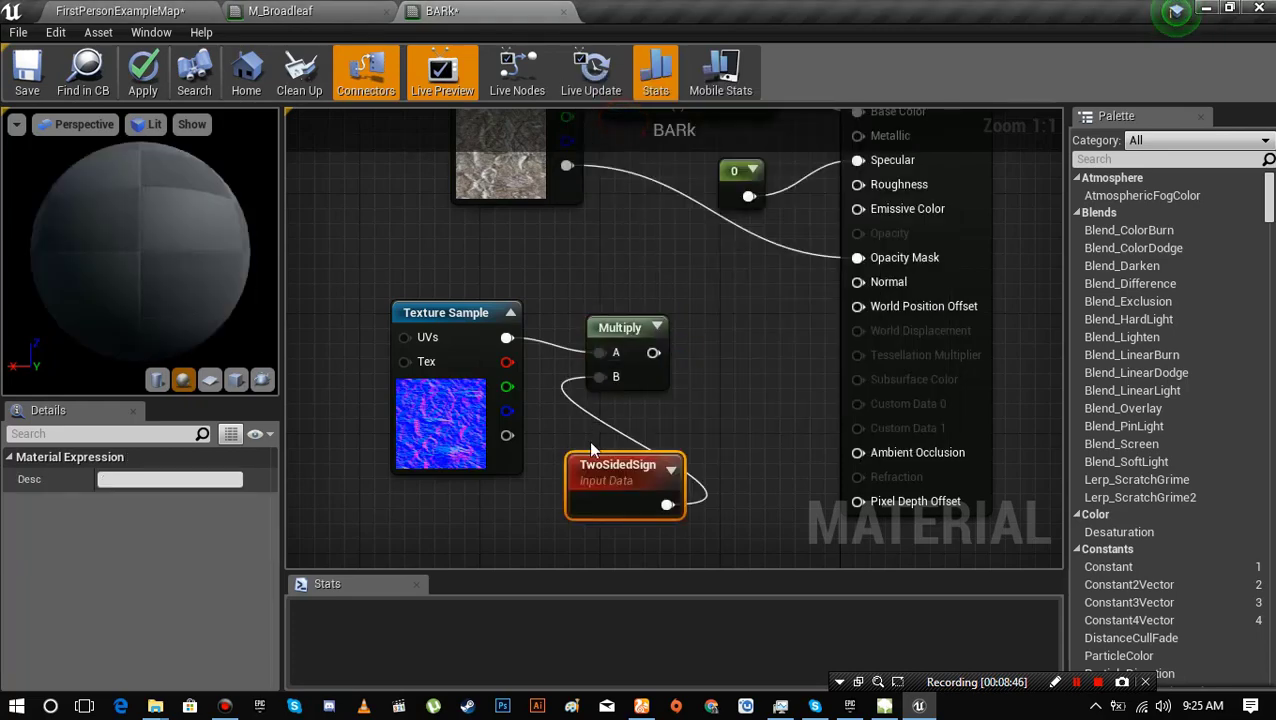
- Connect the Multiply output to Normal and space out the Multiply, TwoSidedSign and normal texture nodes
right_click_drag(691, 369, 650, 407)
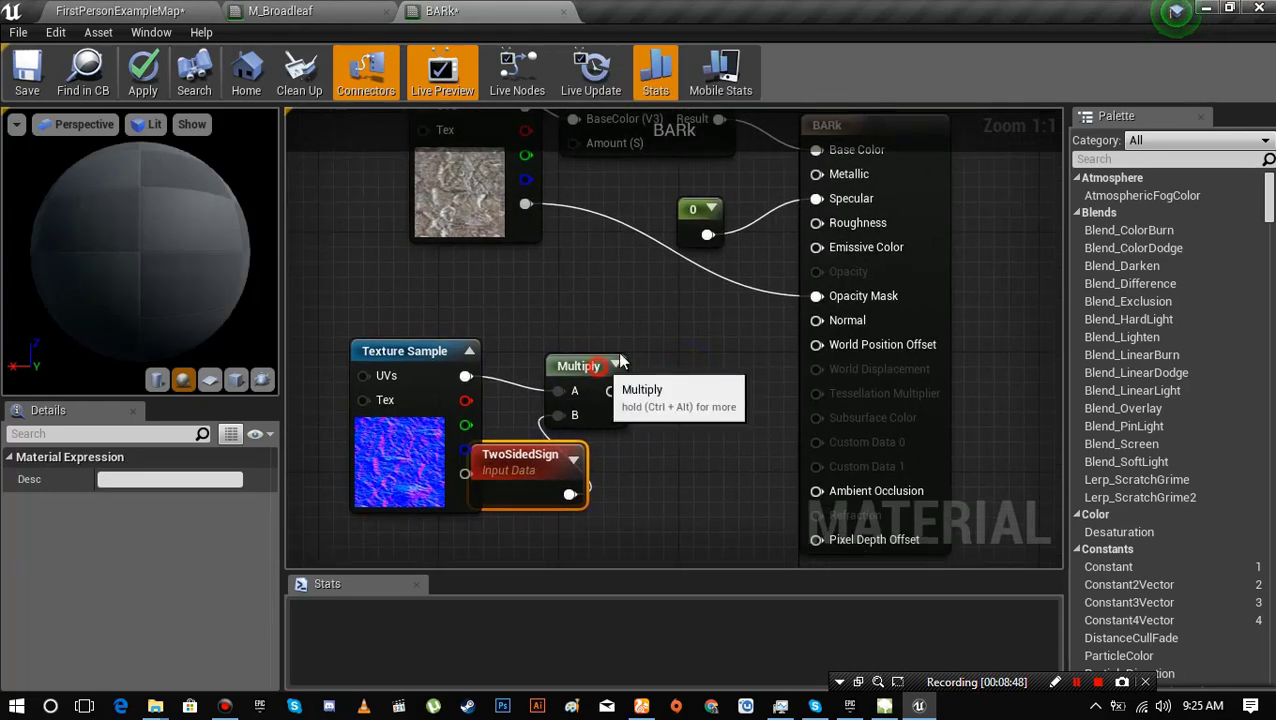
left_click_drag(617, 352, 661, 321)
left_click_drag(540, 469, 556, 452)
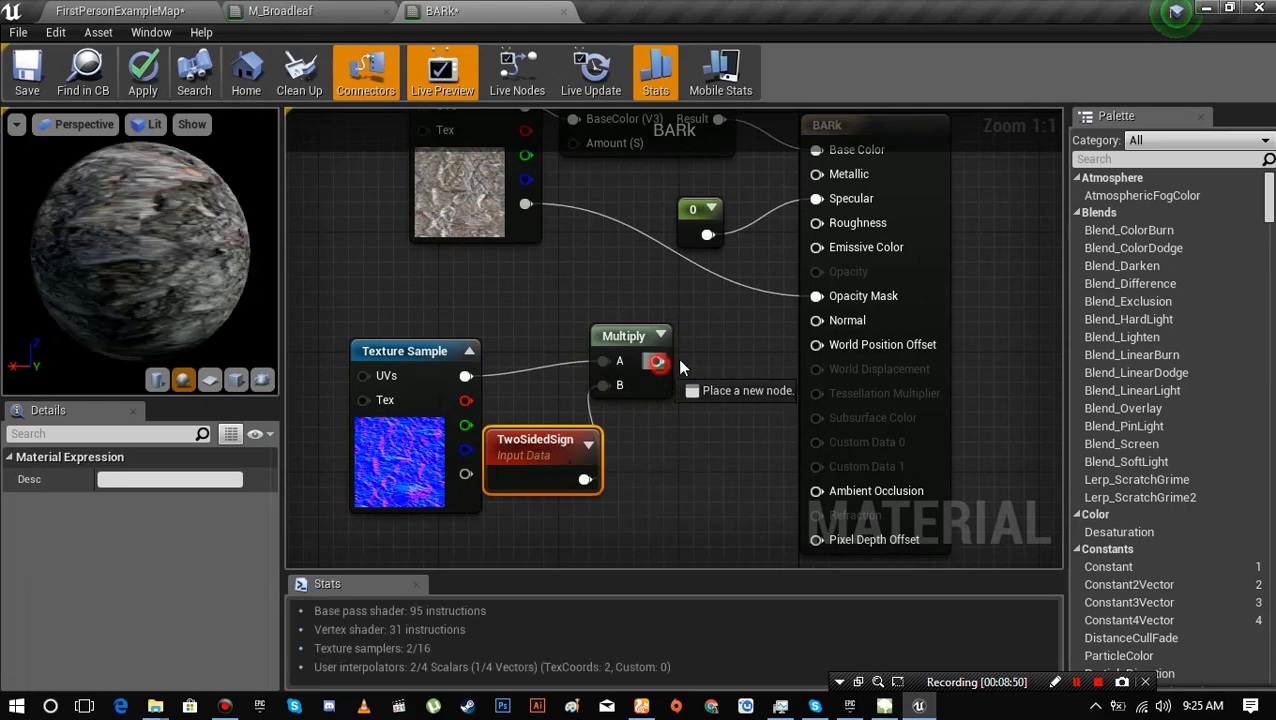
right_click_drag(723, 398, 805, 335)
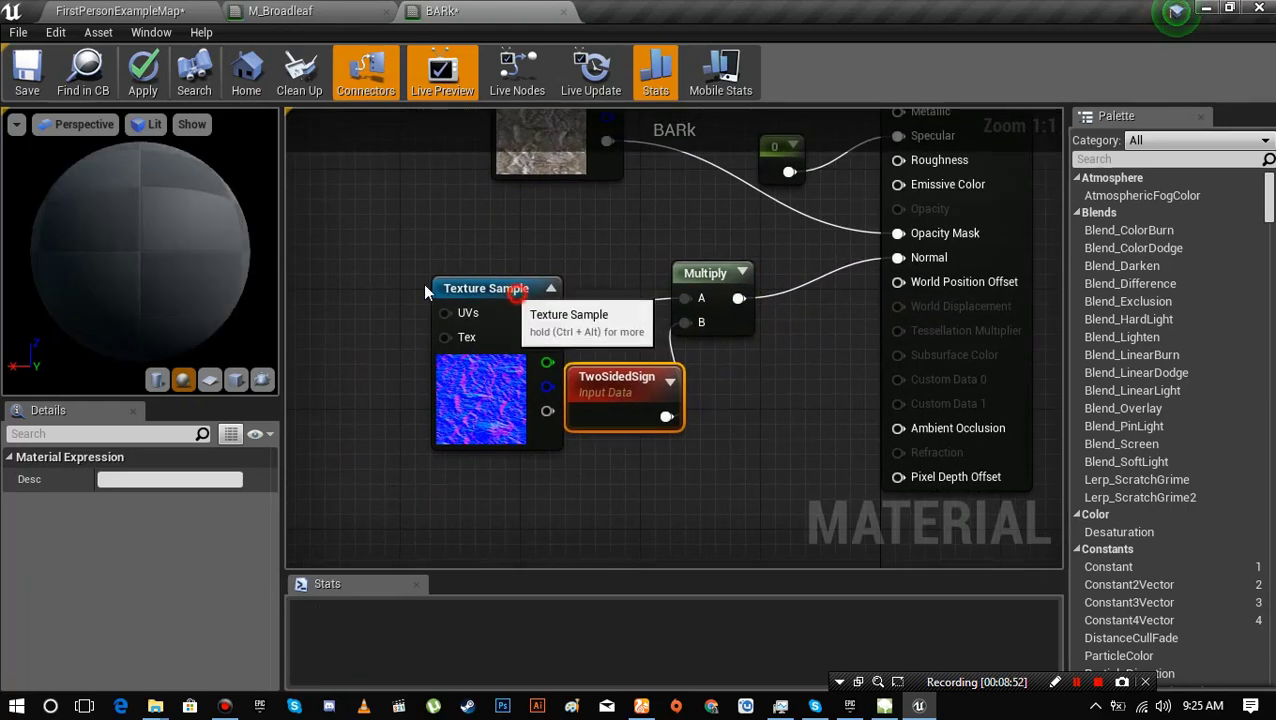
left_click_drag(516, 294, 425, 285)
left_click_drag(612, 387, 535, 338)
- Add a SpeedTree node connected to World Position Offset and place it just below the Multiply node
right_click_drag(746, 410, 552, 410)
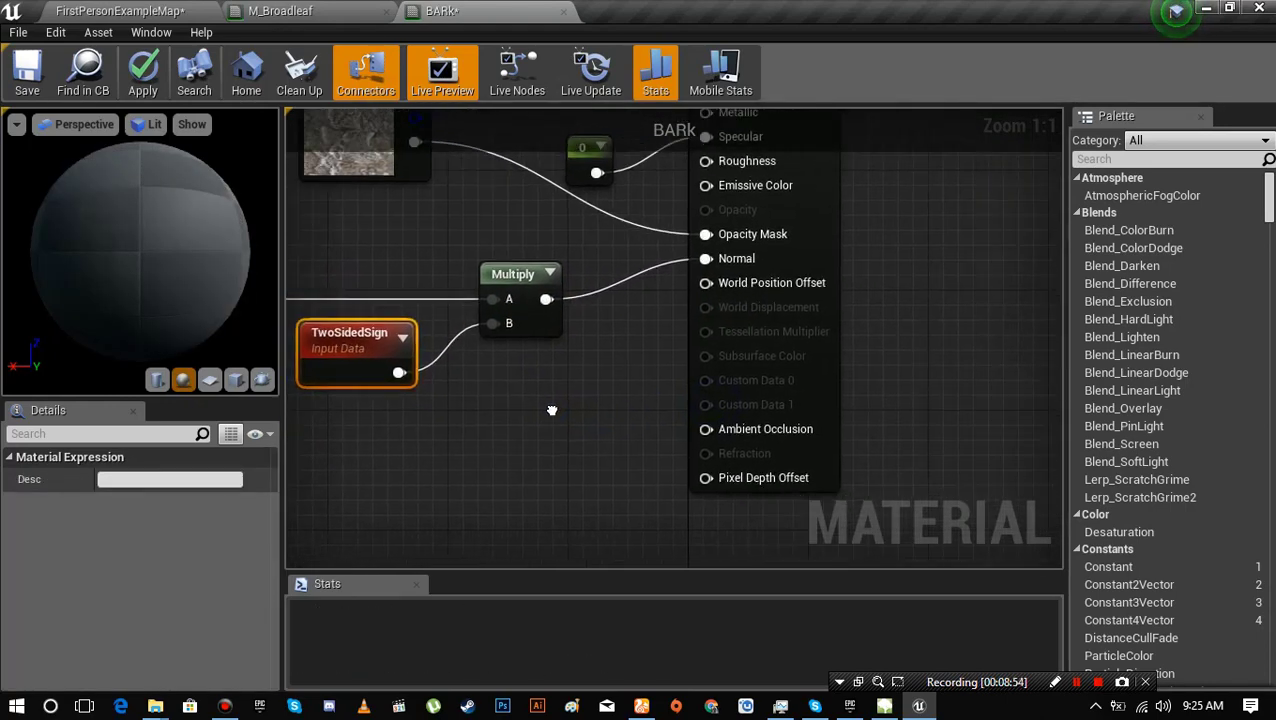
right_click(498, 432)
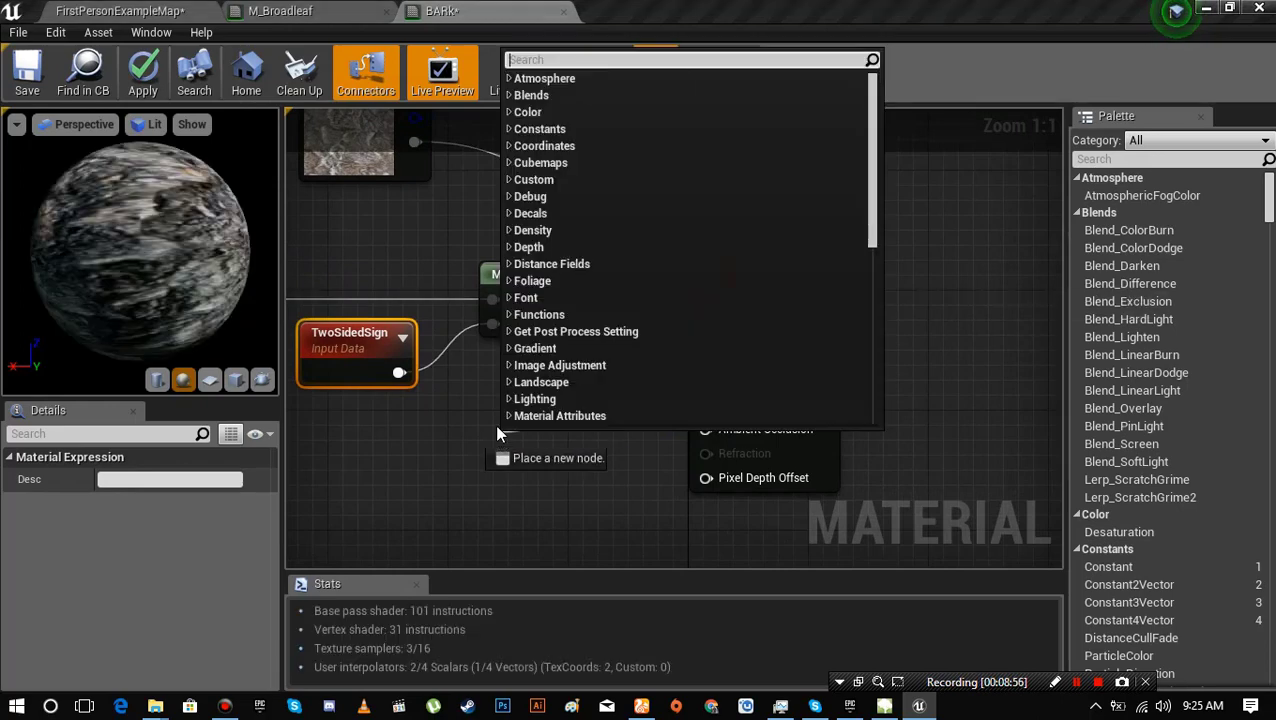
type("eedt")
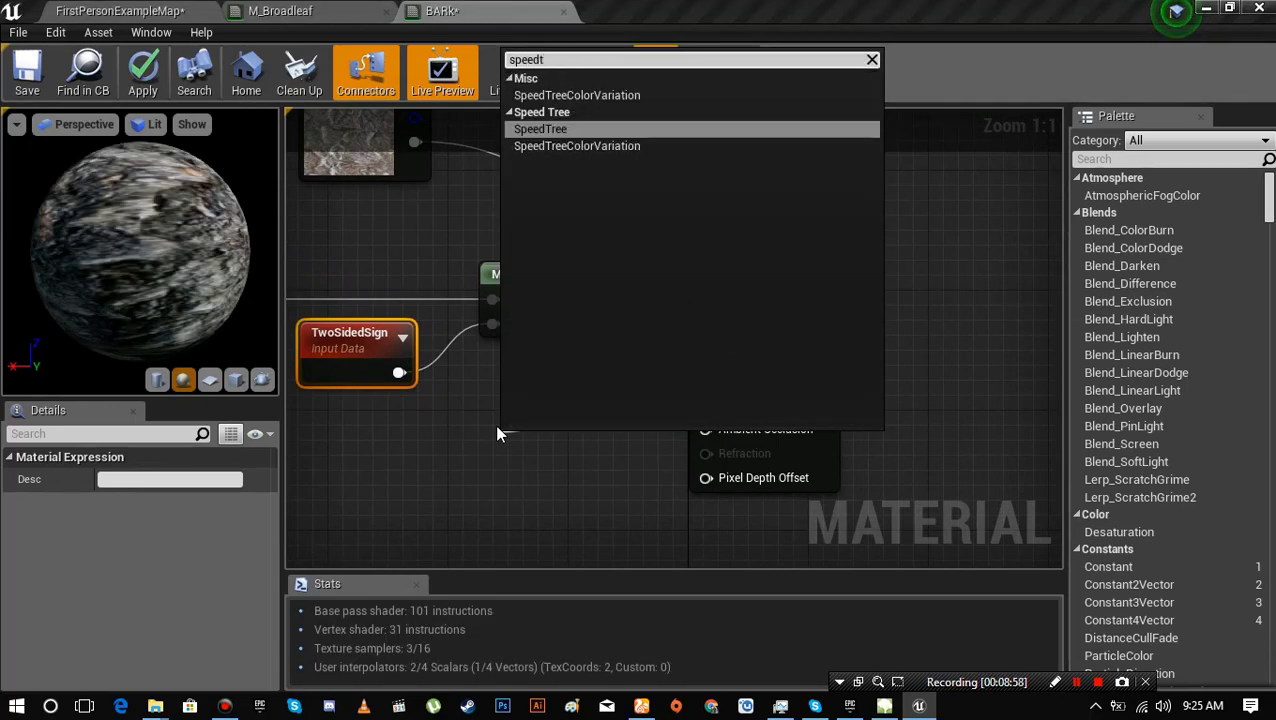
left_click(524, 131)
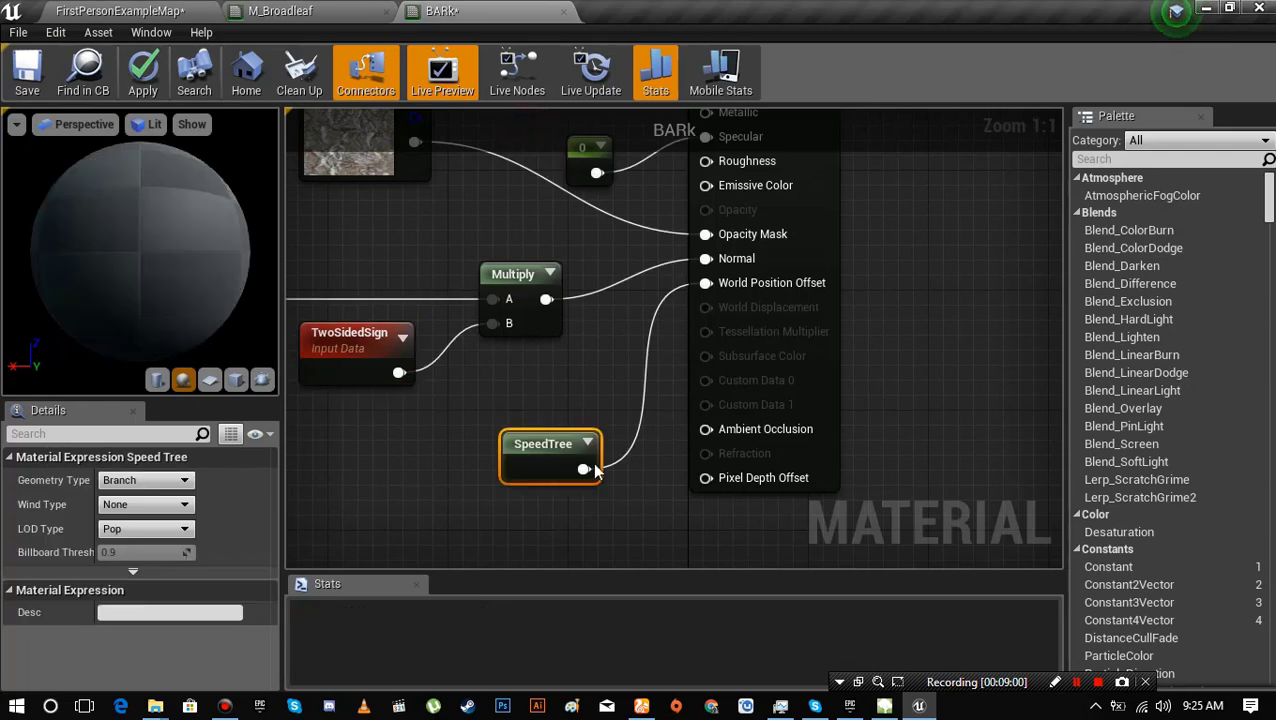
left_click_drag(548, 445, 514, 367)
- Add a Vertex Color node below the SpeedTree node and connect its red channel to Ambient Occlusion
right_click_drag(576, 500, 676, 441)
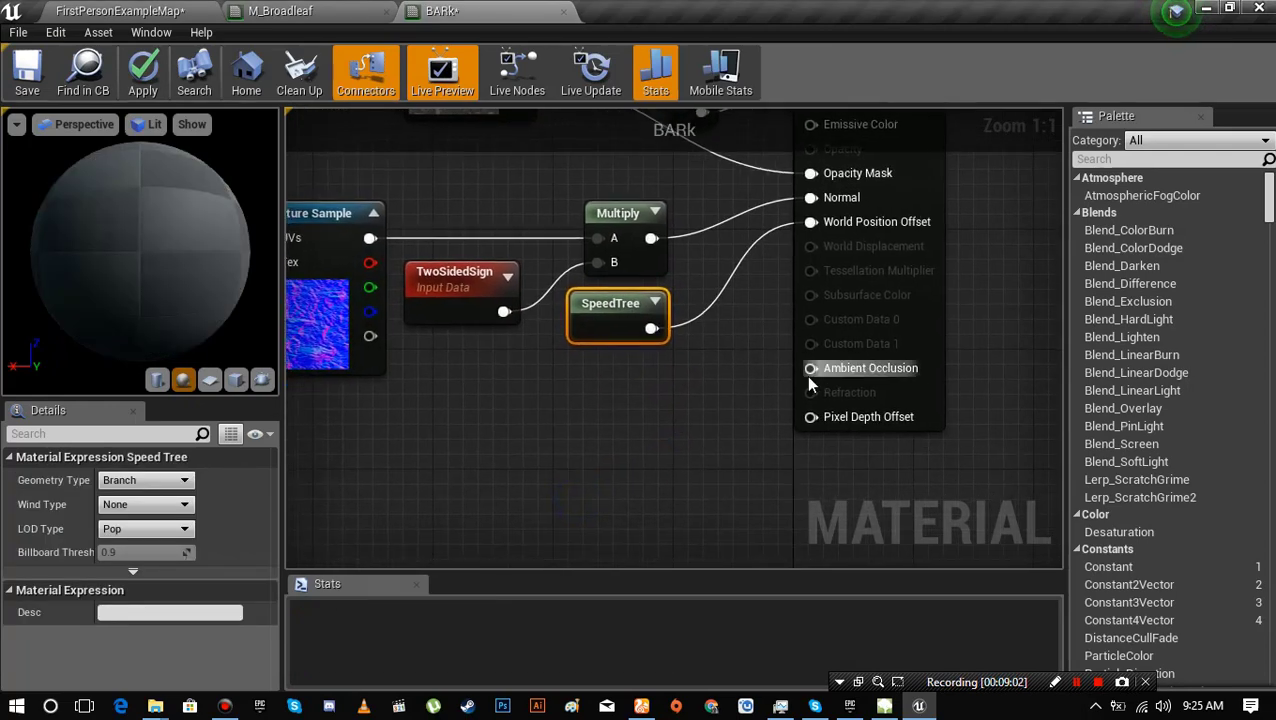
left_click_drag(808, 369, 543, 451)
type("vertex")
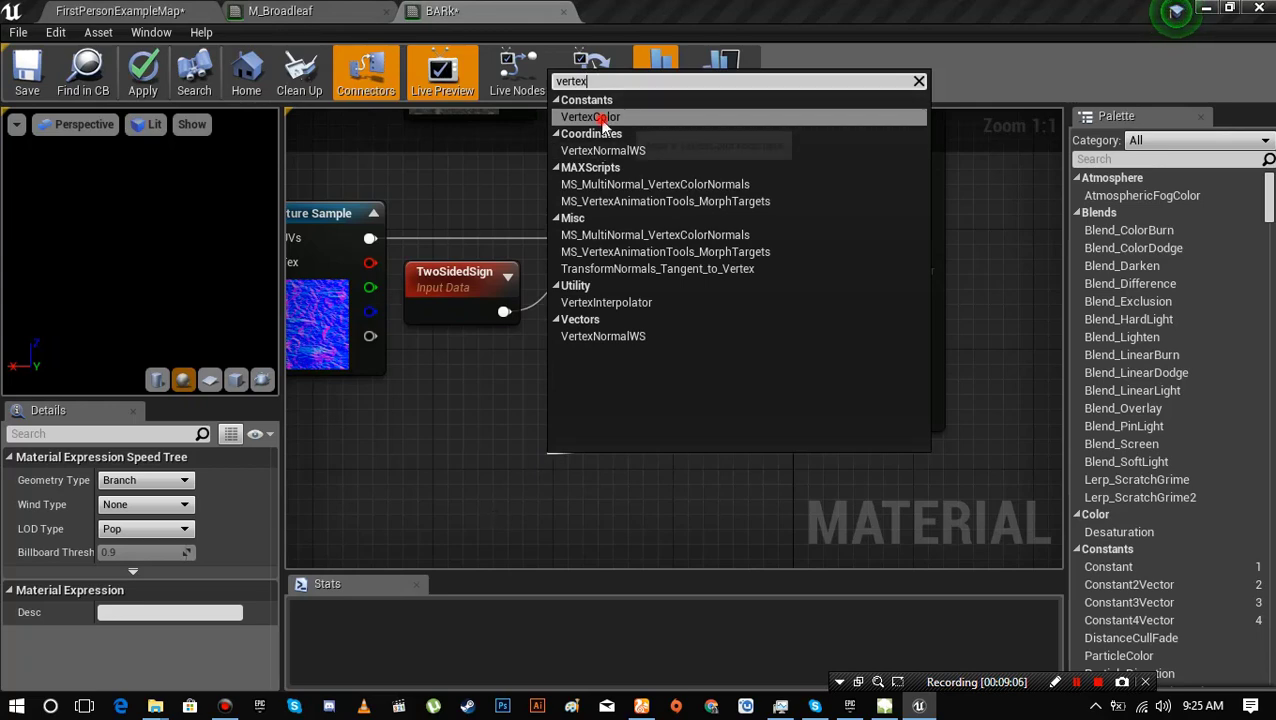
left_click(590, 116)
left_click_drag(603, 450, 531, 350)
scroll(767, 410, "down", 3)
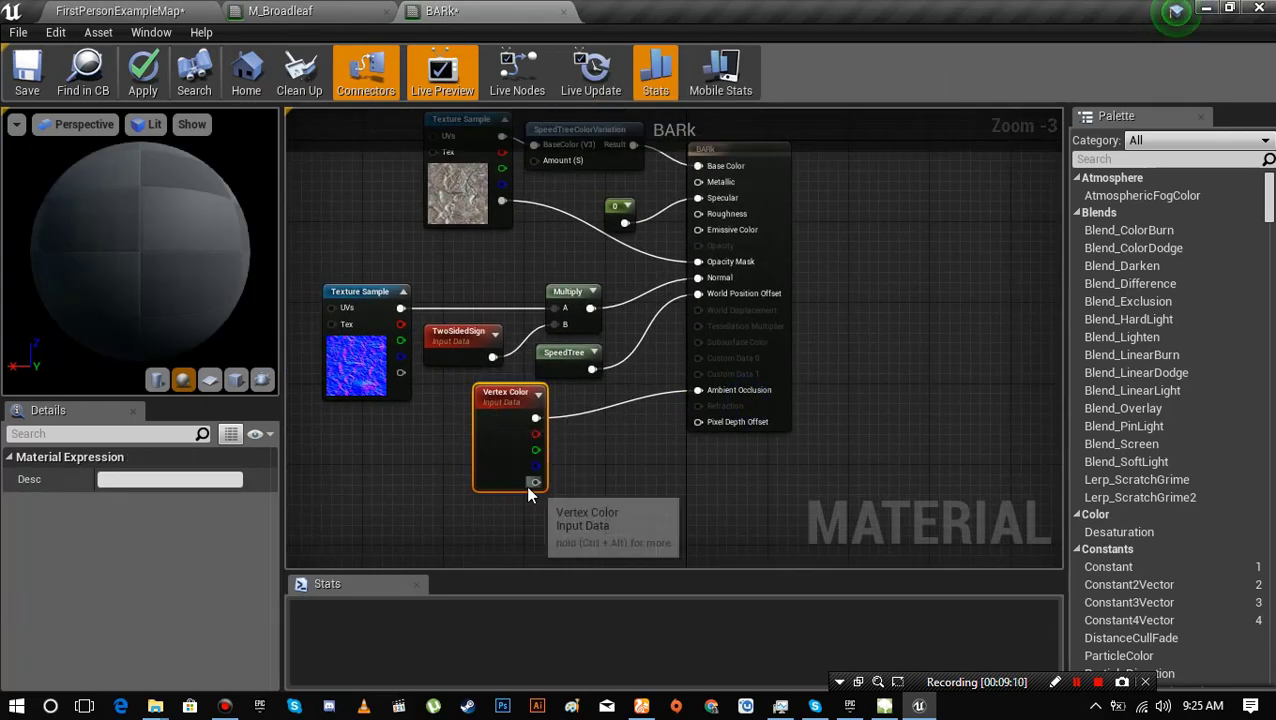
left_click_drag(533, 436, 699, 391)
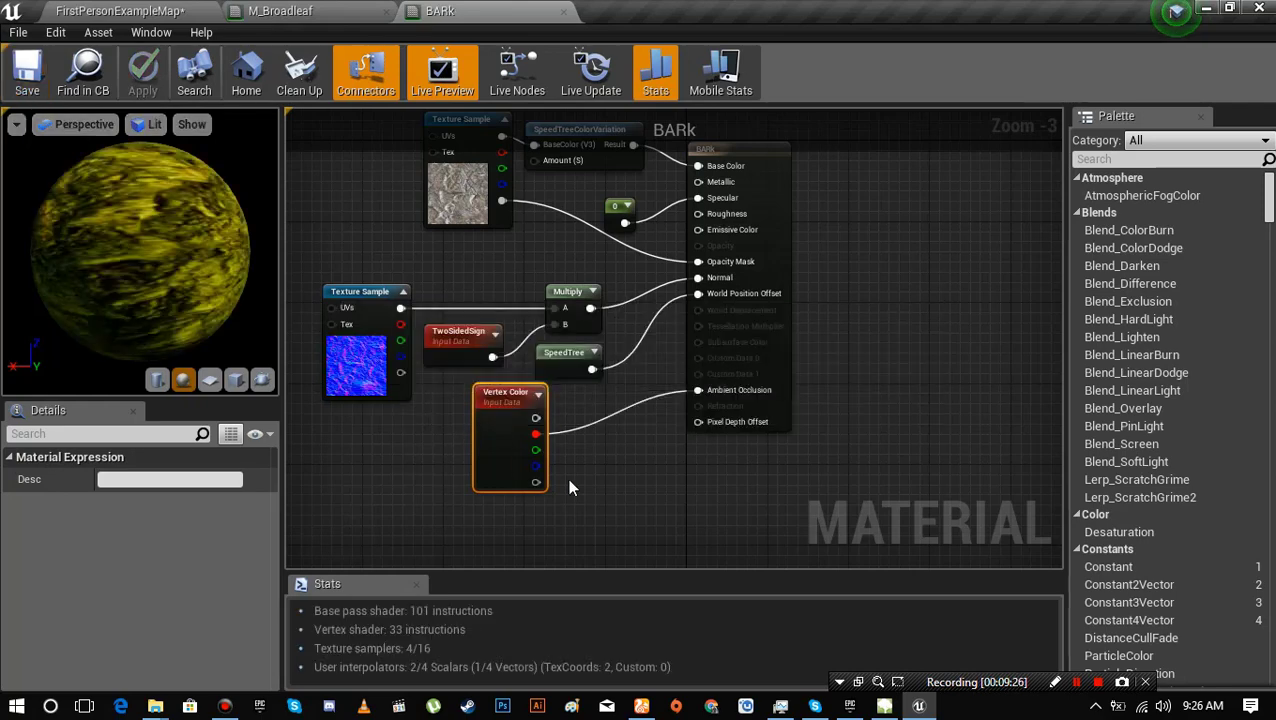
- In the M_Broadleaf material, connect the Vertex Color node's red channel to Ambient Occlusion instead of its combined output
left_click(285, 11)
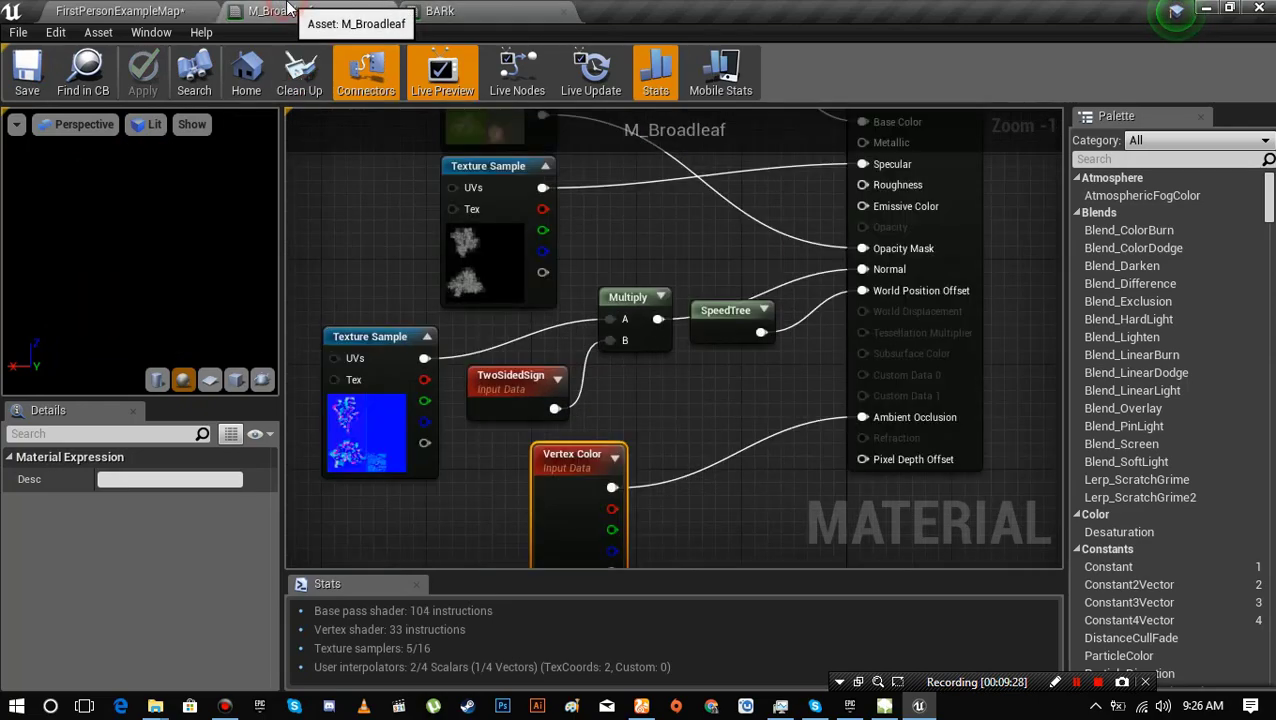
right_click_drag(668, 413, 552, 235)
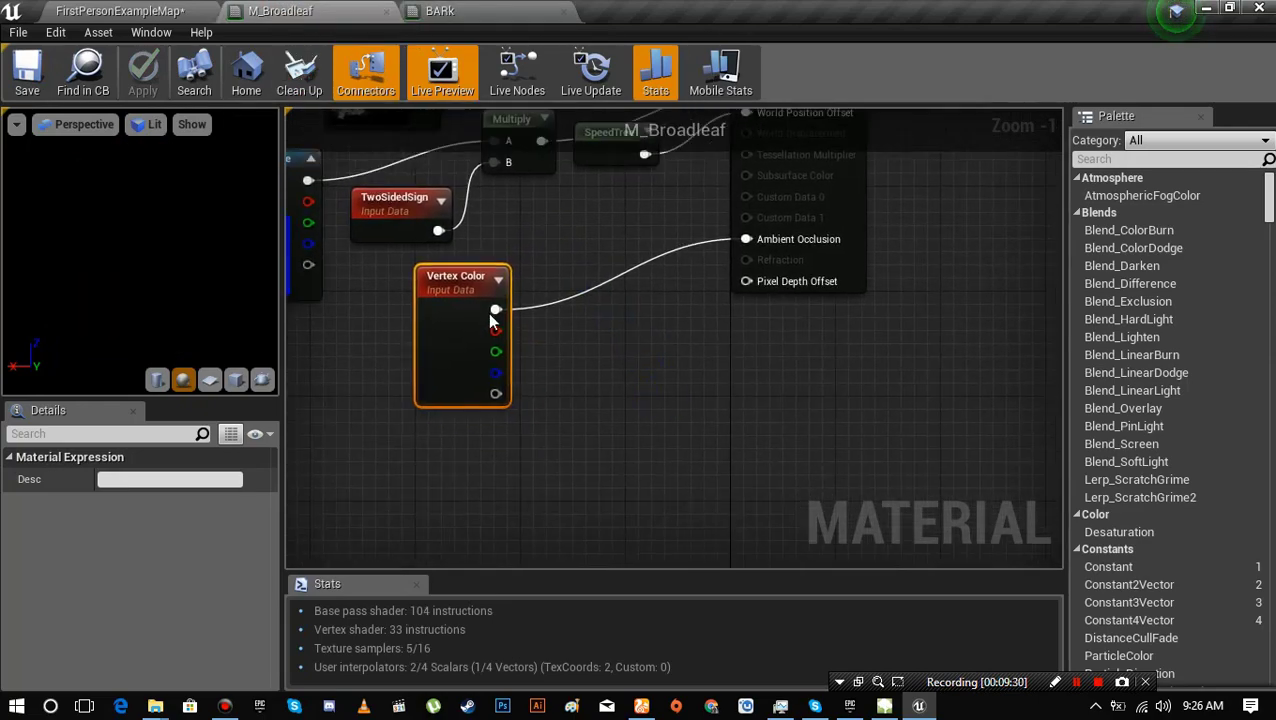
left_click_drag(496, 331, 748, 240)
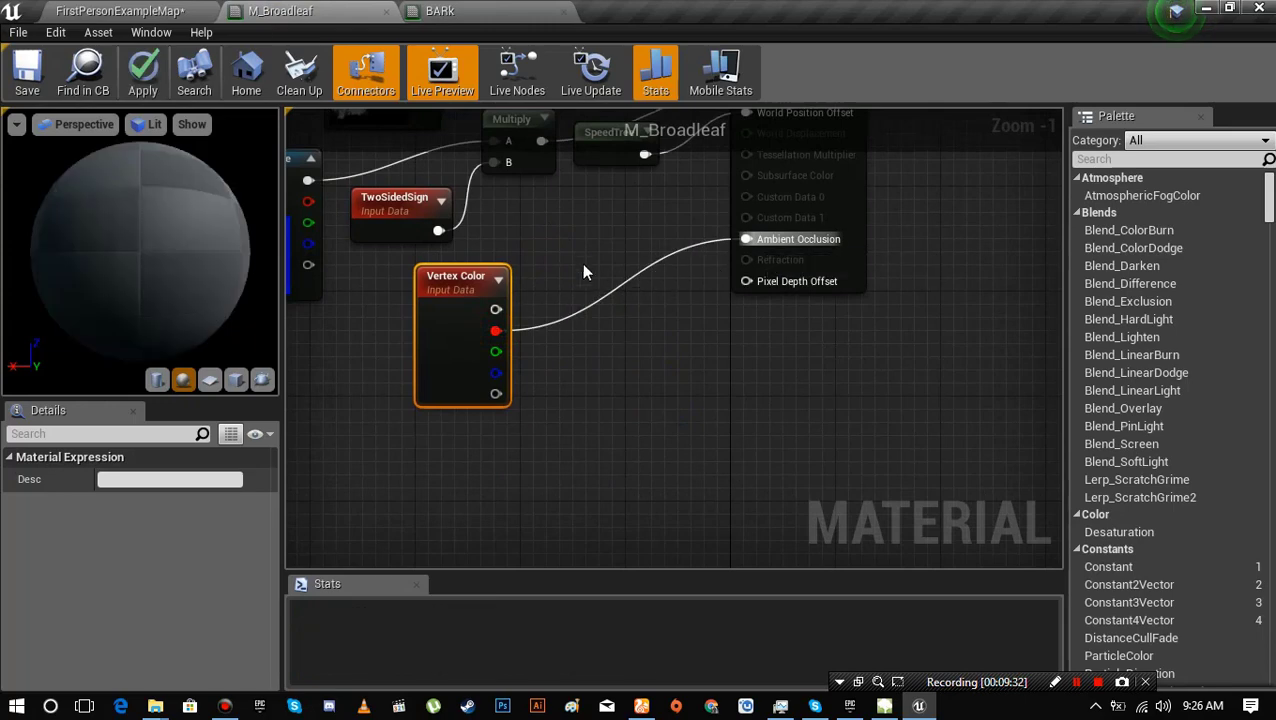
- Save the M_Broadleaf material and clear the asset selection in the tree folder of the level
right_click_drag(462, 222, 527, 303)
key("ctrl+s")
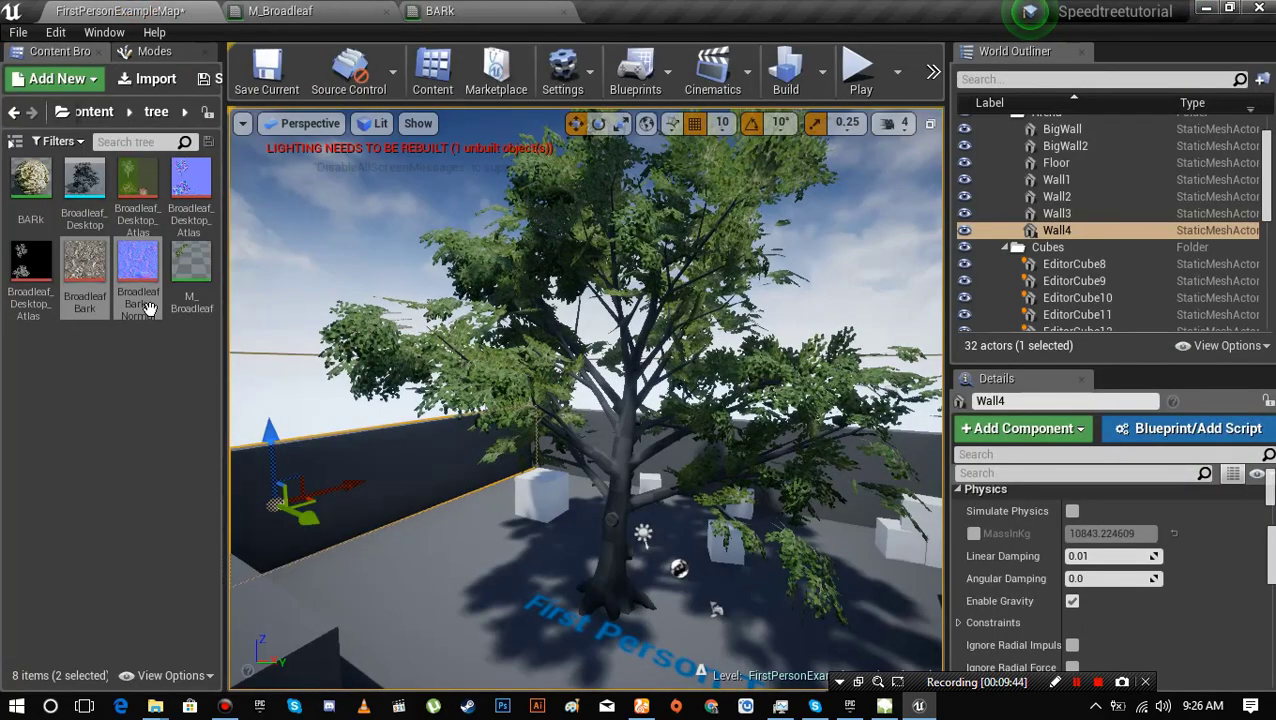
left_click(74, 376)
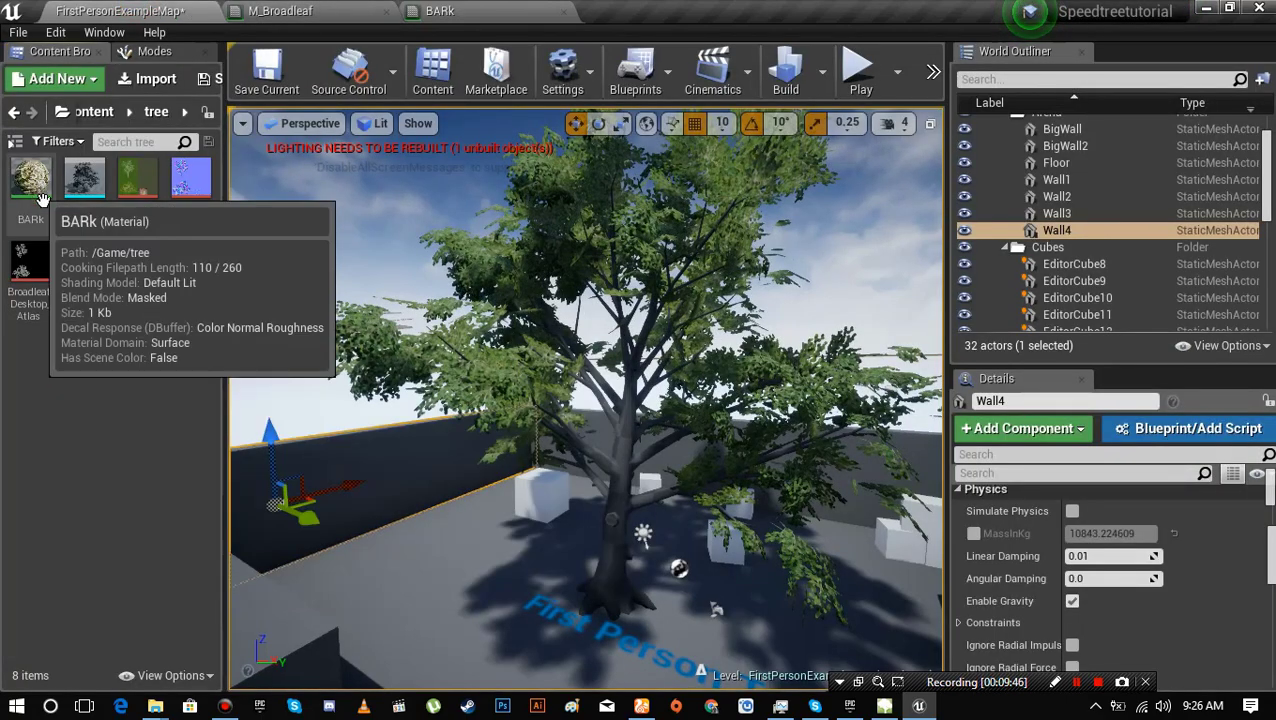
- Assign the BARk material to material elements 2, 1 and 0 of the Broadleaf_Desktop tree in the level
left_click(630, 400)
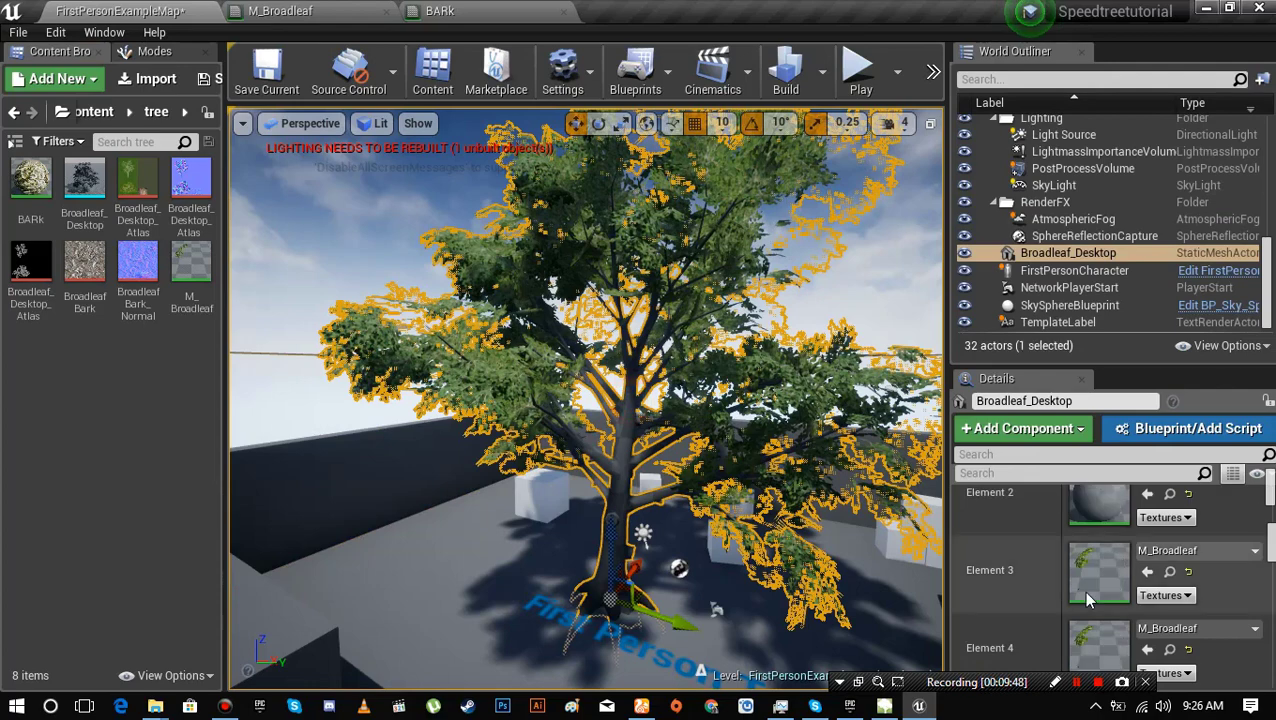
scroll(1084, 588, "down", 2)
scroll(1085, 586, "up", 3)
scroll(1085, 585, "up", 1)
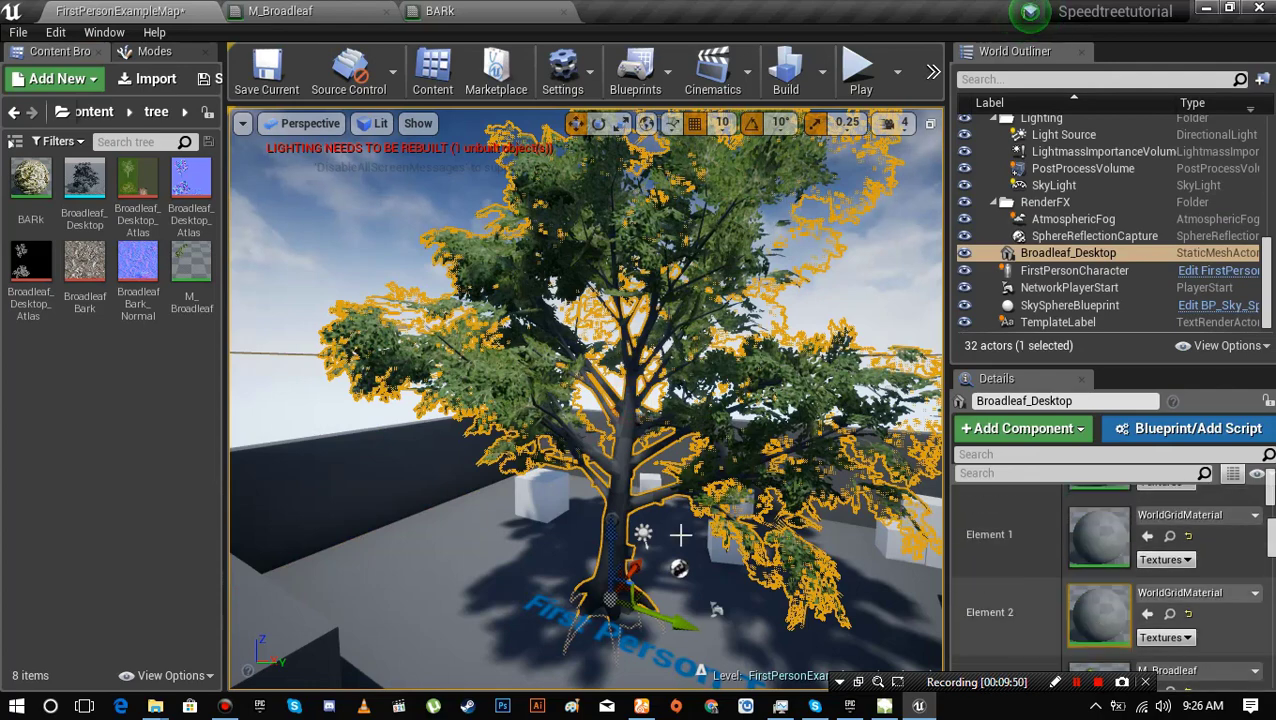
left_click_drag(30, 185, 1100, 612)
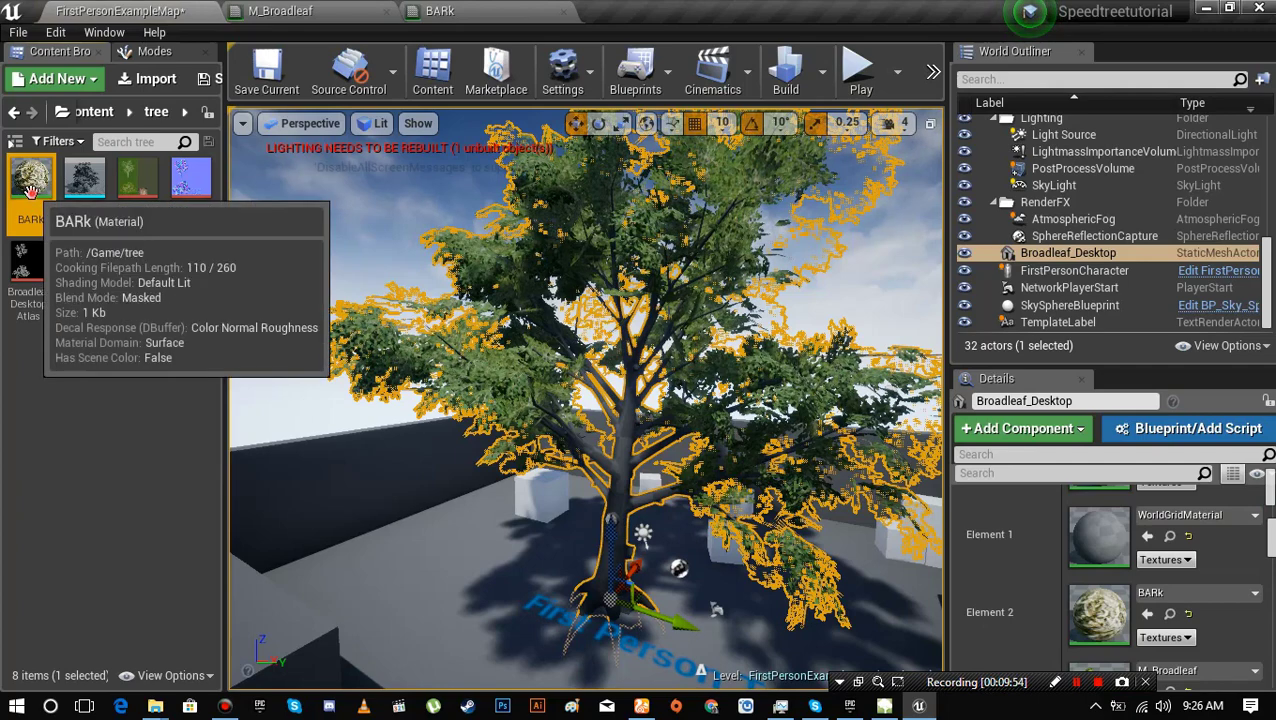
left_click_drag(43, 207, 1100, 535)
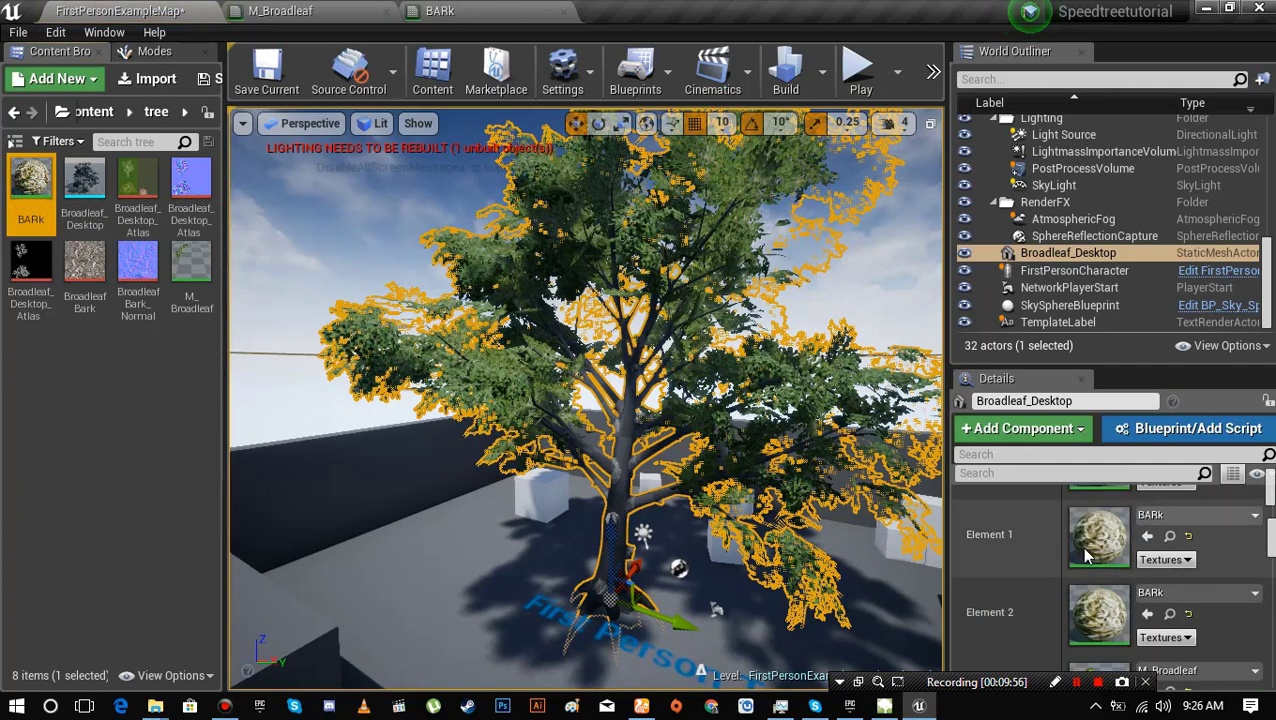
scroll(1100, 580, "up", 3)
left_click_drag(37, 197, 1100, 607)
- Play the level in a new editor window and walk around the tree to inspect its bark and leaves
right_click_drag(700, 450, 650, 440)
right_click_drag(662, 503, 790, 535)
key("w")
key("s")
right_click_drag(616, 409, 614, 408)
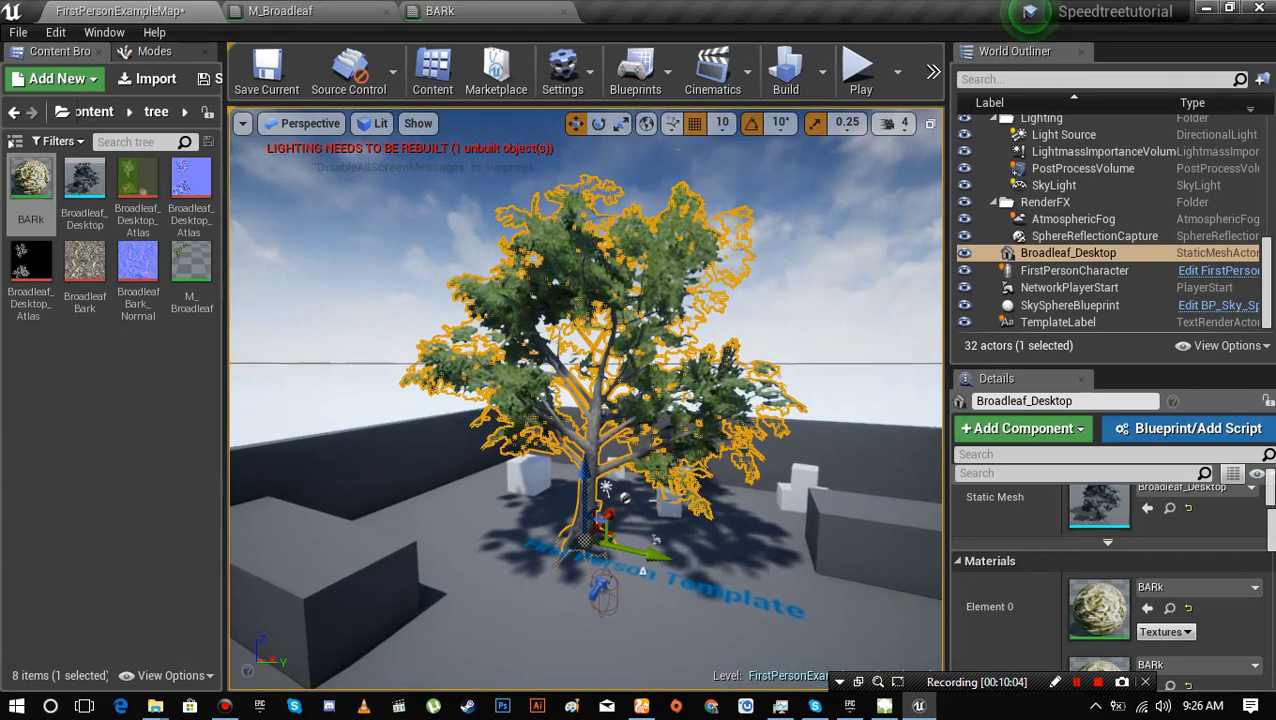
left_click(898, 80)
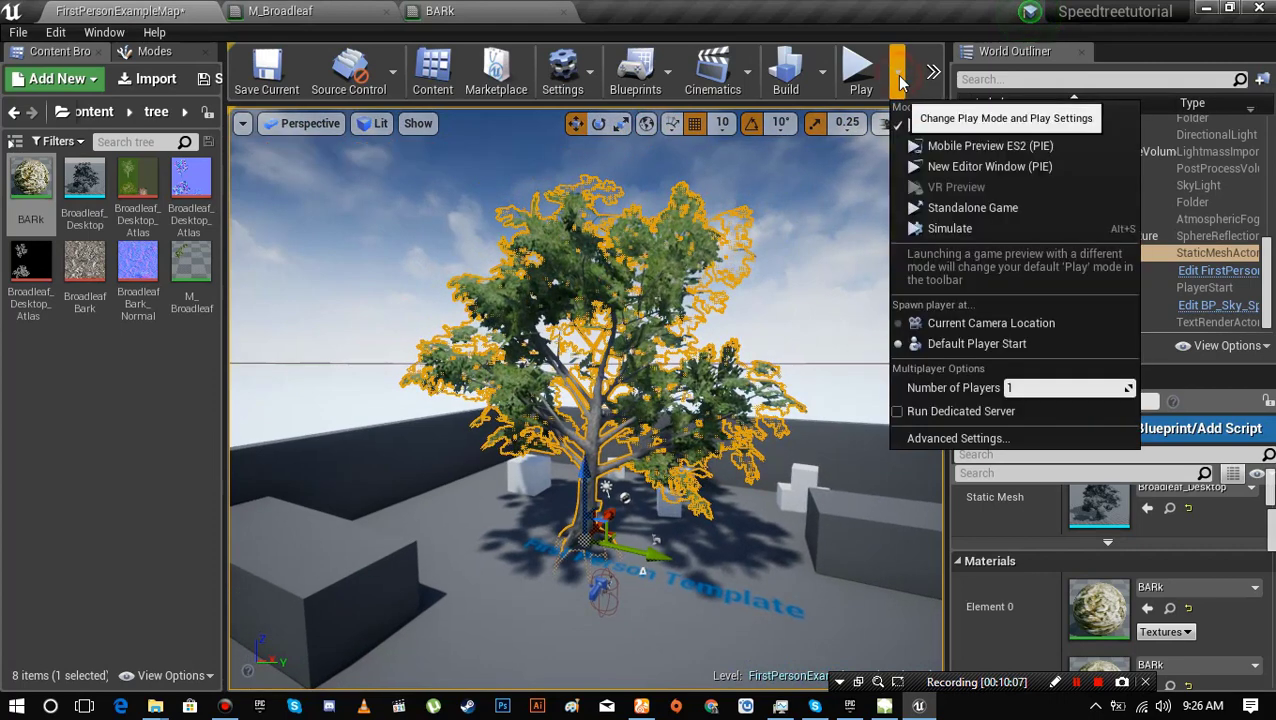
left_click(972, 165)
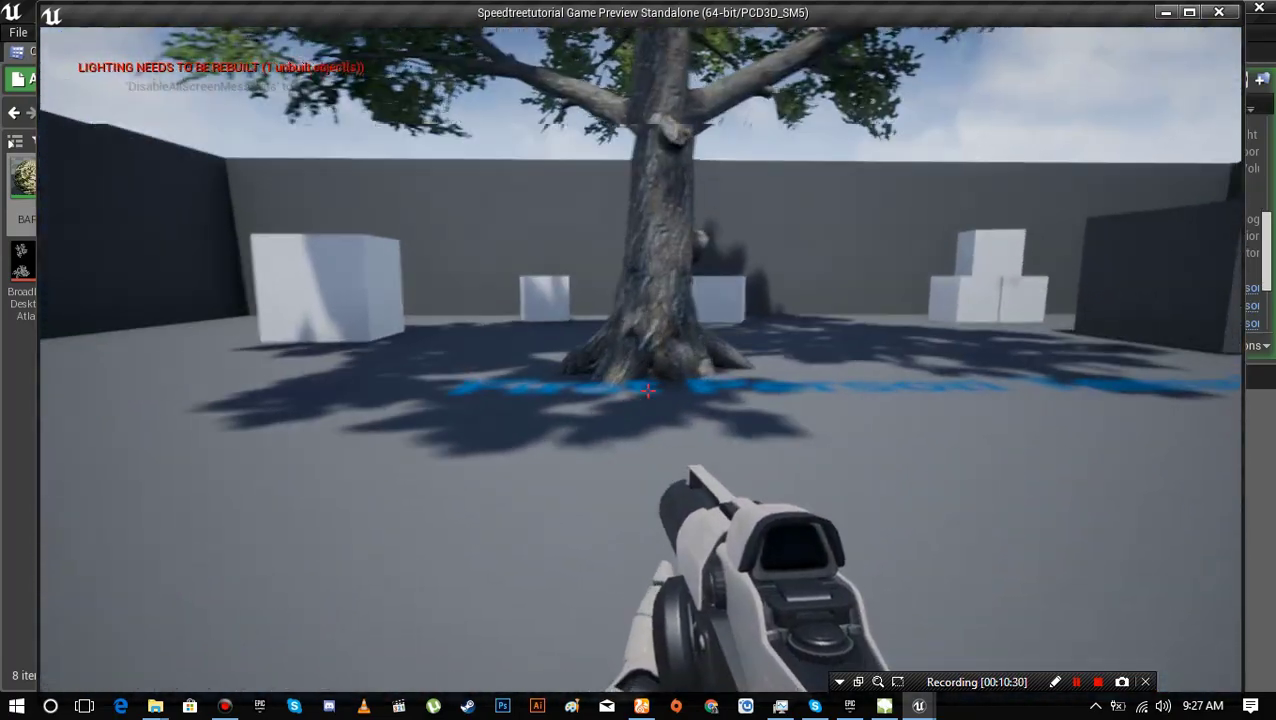
key("w")
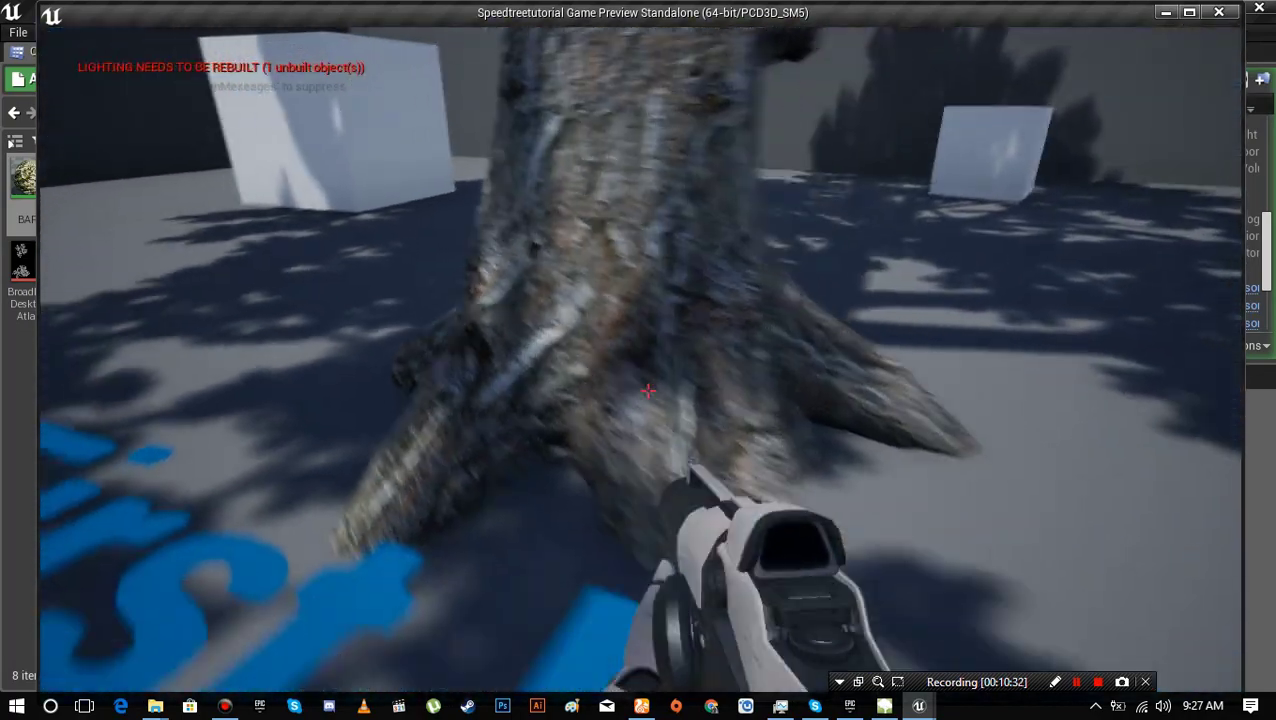
key("s")
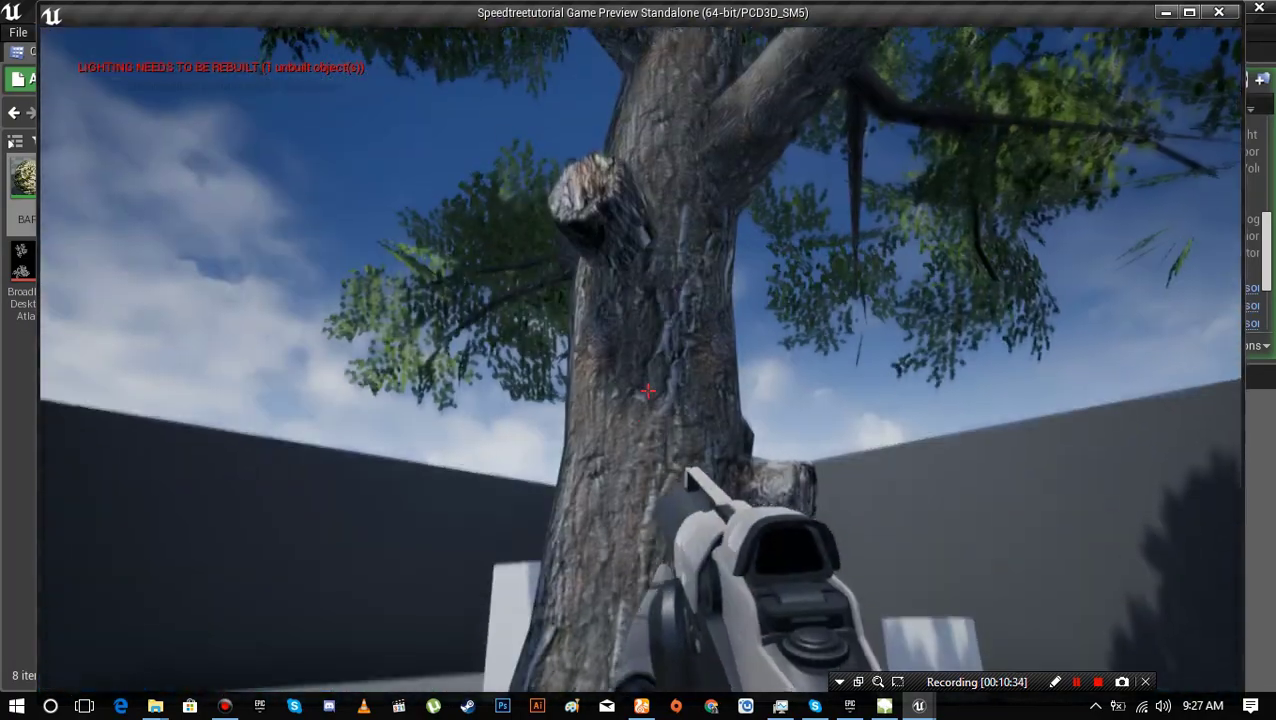
key("s")
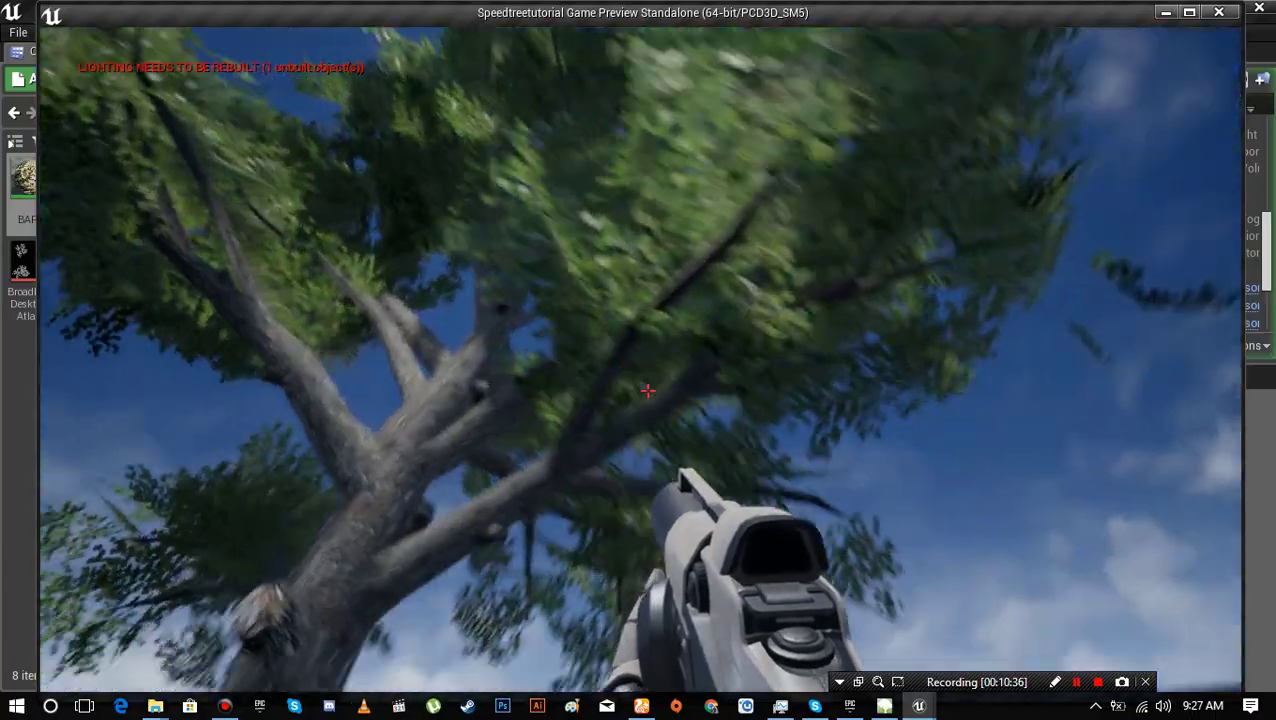